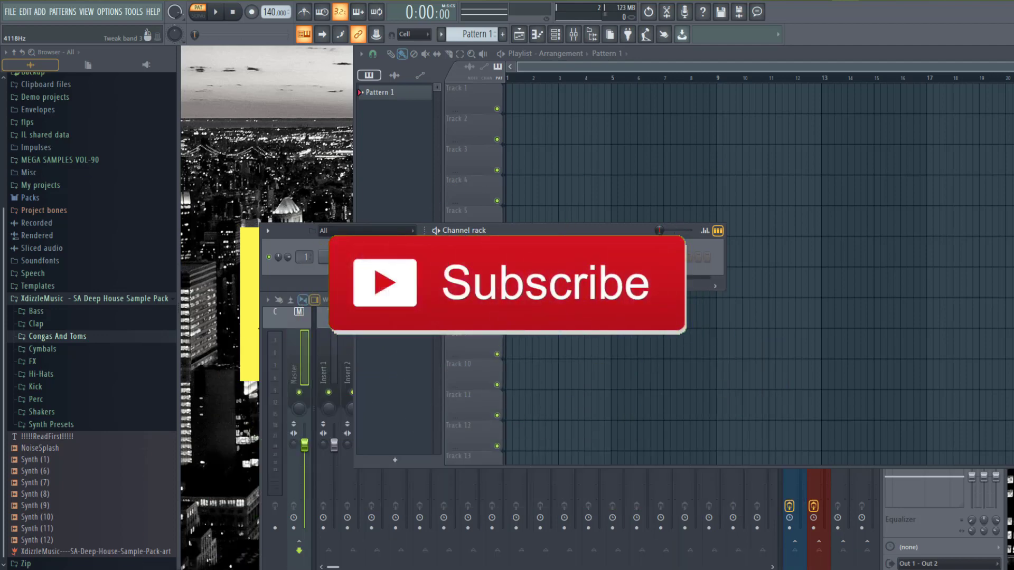
- Bring up the mixer and add a GMS synthesizer channel to the channel rack
{"action": "key", "text": "F9"}
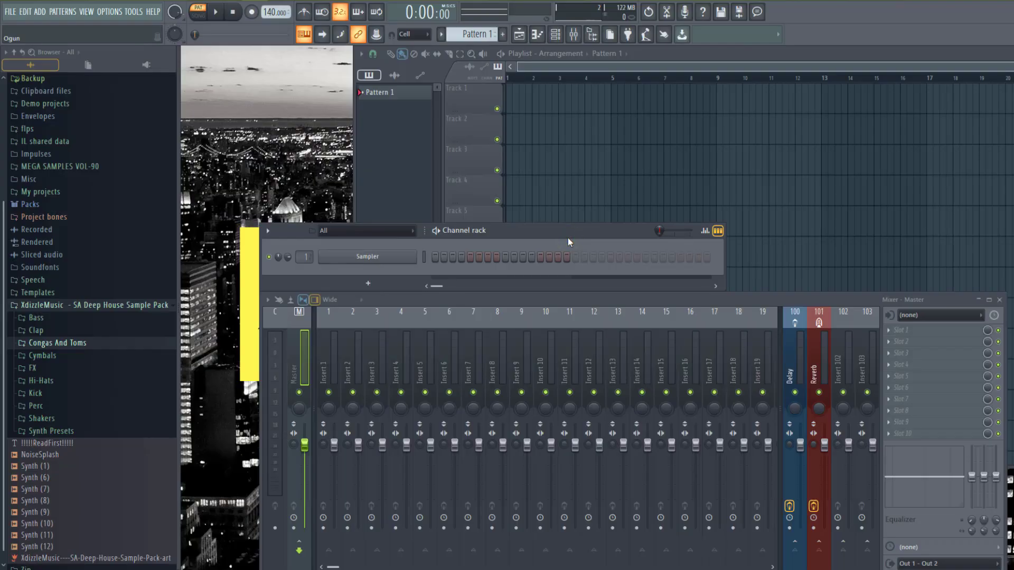
{"action": "left_click", "coordinate": [368, 283]}
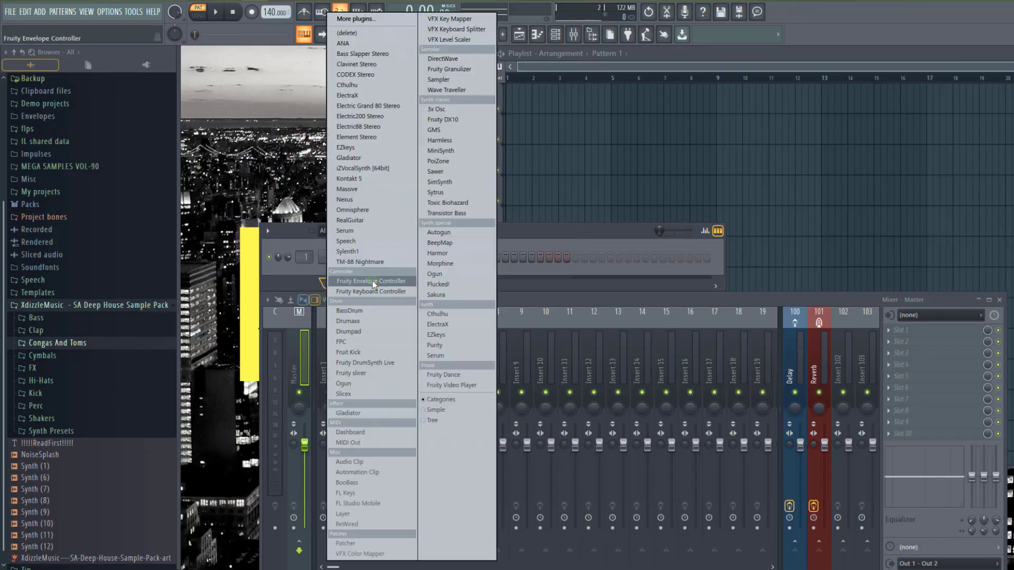
{"action": "left_click", "coordinate": [448, 131]}
{"action": "left_click_drag", "start_coordinate": [448, 131], "coordinate": [471, 163]}
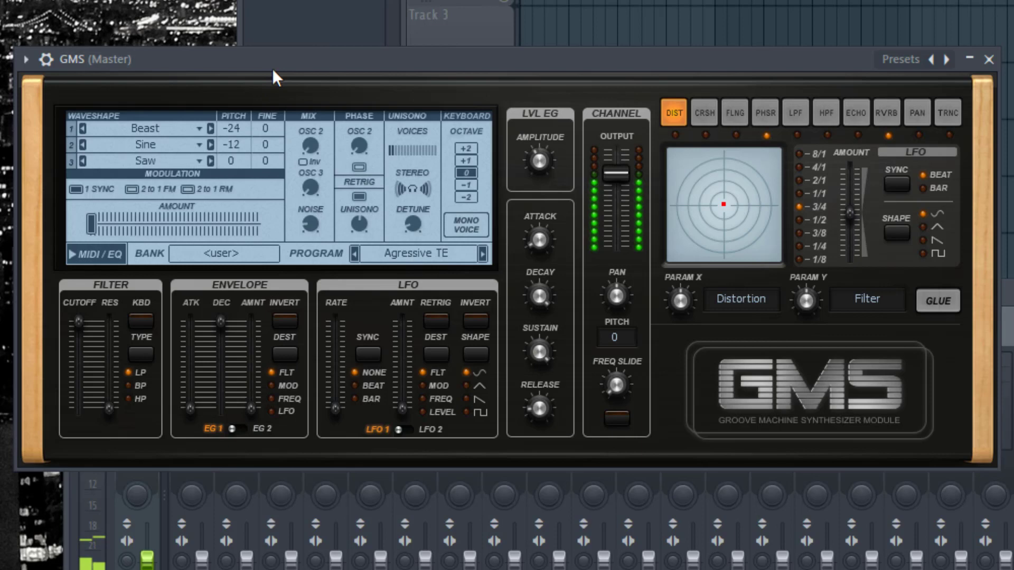
{"action": "left_click_drag", "start_coordinate": [231, 57], "coordinate": [304, 64]}
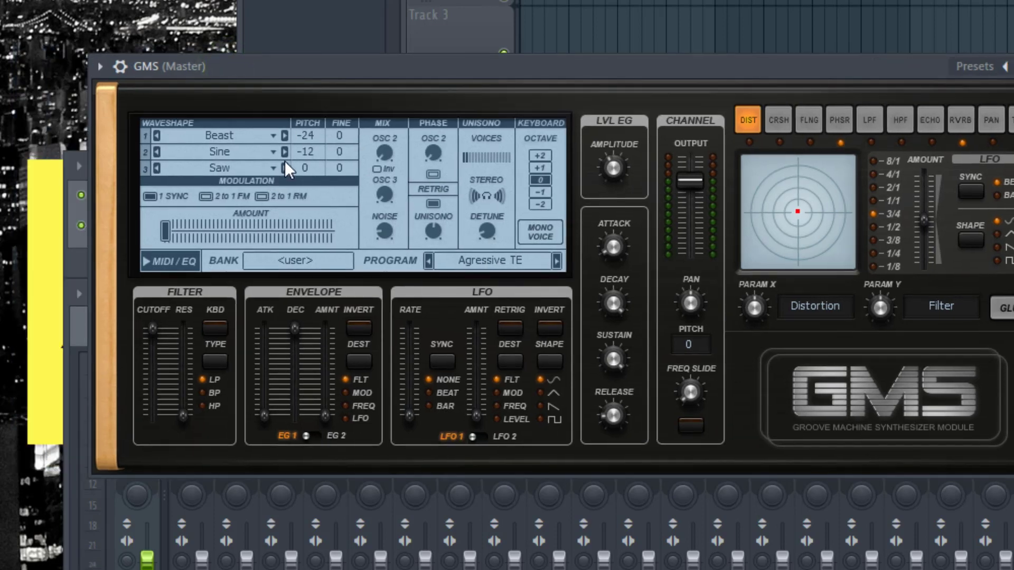
- Set the waveshape of GMS oscillator 1 to Sine
{"action": "left_click", "coordinate": [247, 136]}
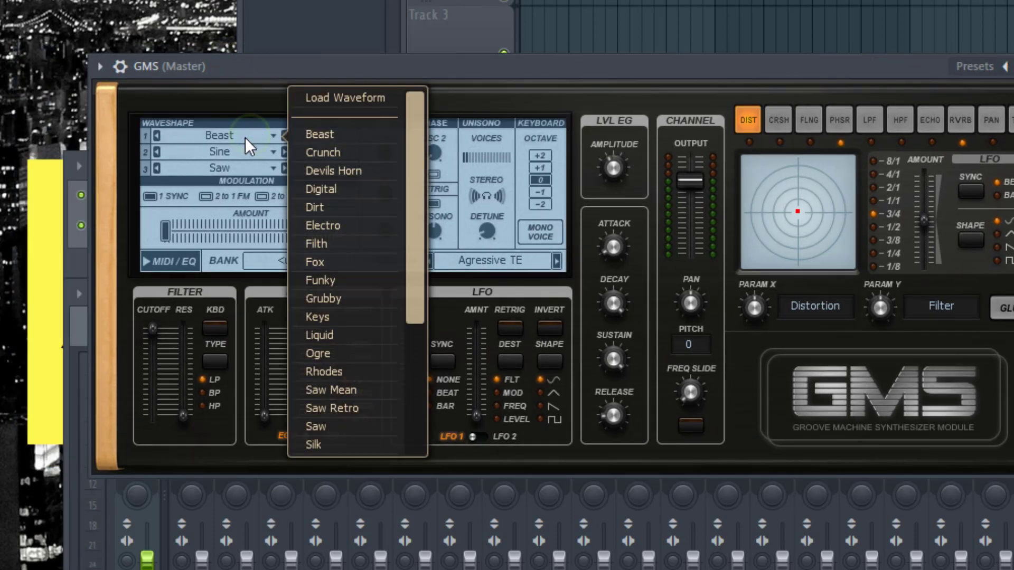
{"action": "left_click", "coordinate": [186, 92]}
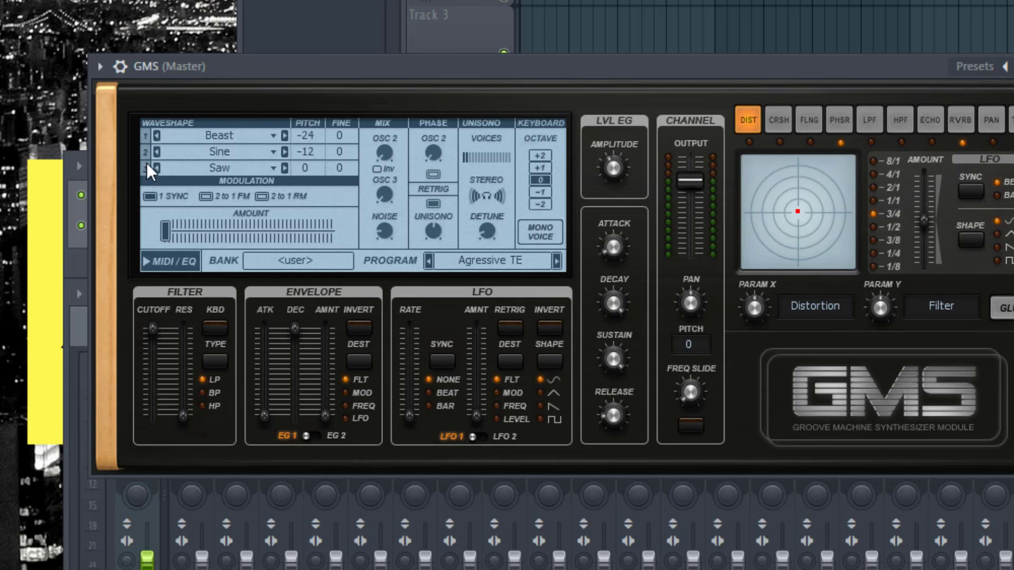
{"action": "left_click", "coordinate": [230, 134]}
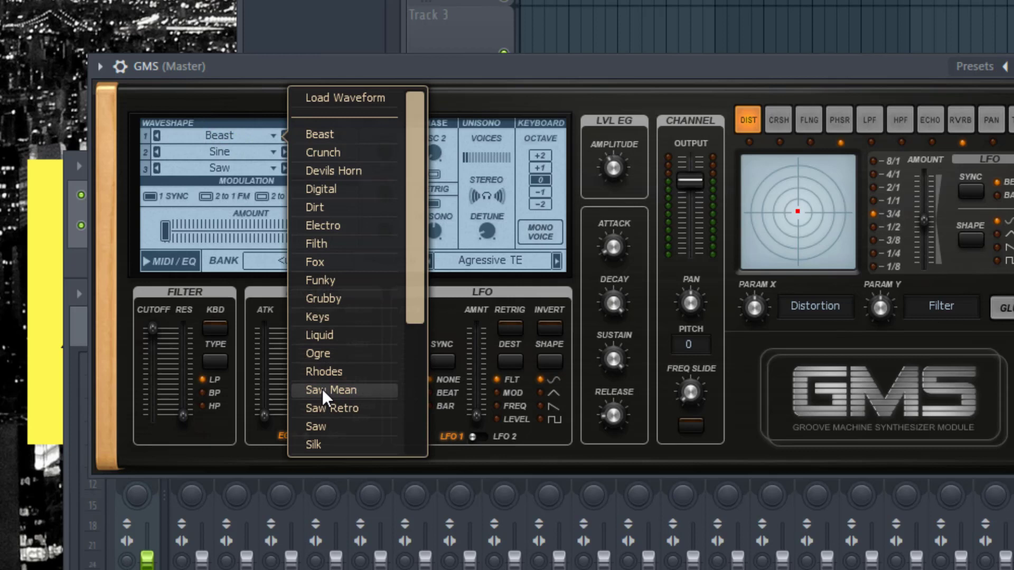
{"action": "scroll", "coordinate": [320, 404], "scroll_direction": "down", "scroll_amount": 3}
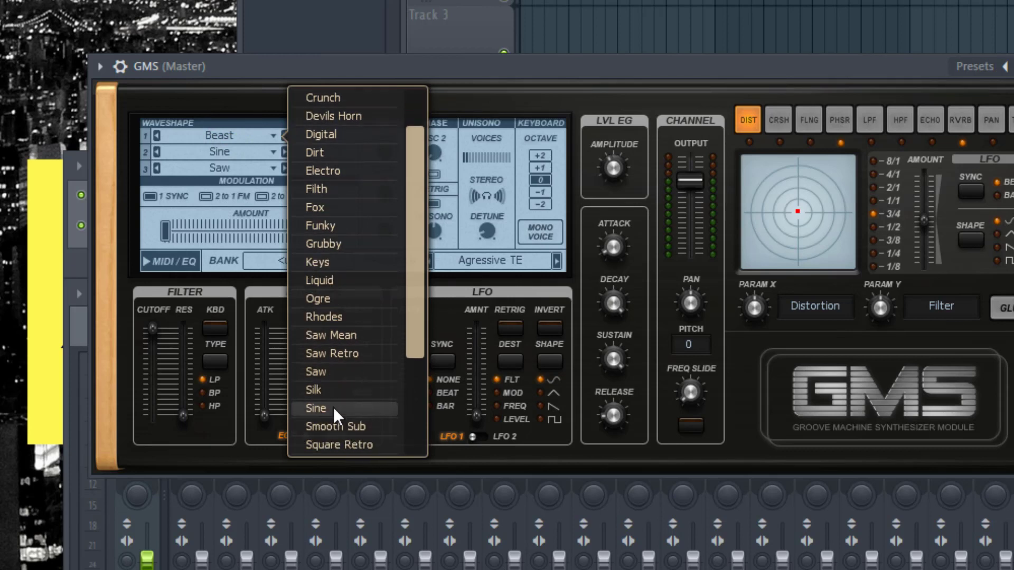
{"action": "left_click", "coordinate": [333, 409]}
- Set the waveshape of GMS oscillator 3 to Sine
{"action": "left_click", "coordinate": [266, 166]}
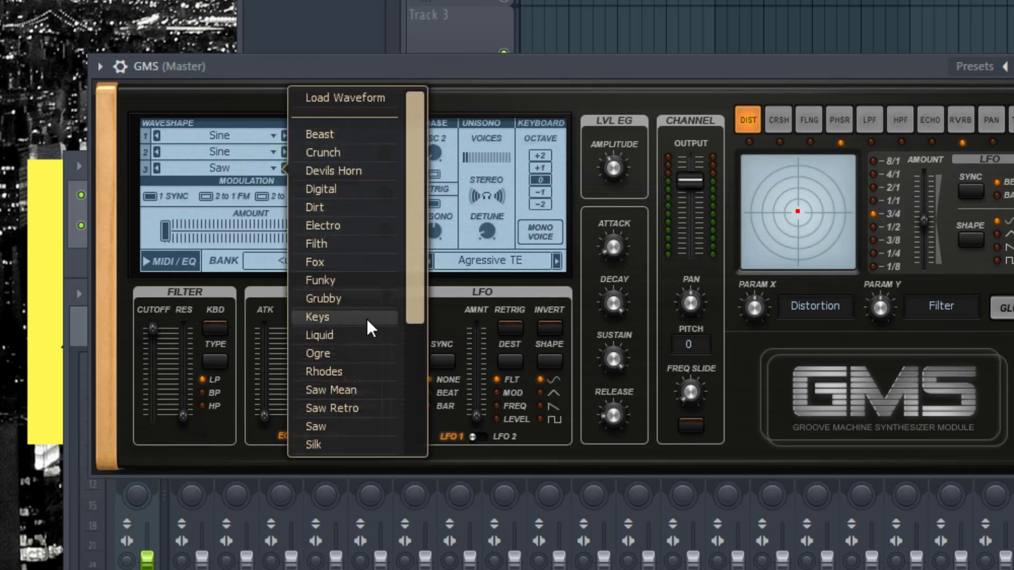
{"action": "scroll", "coordinate": [340, 428], "scroll_direction": "down", "scroll_amount": 3}
{"action": "left_click", "coordinate": [333, 408]}
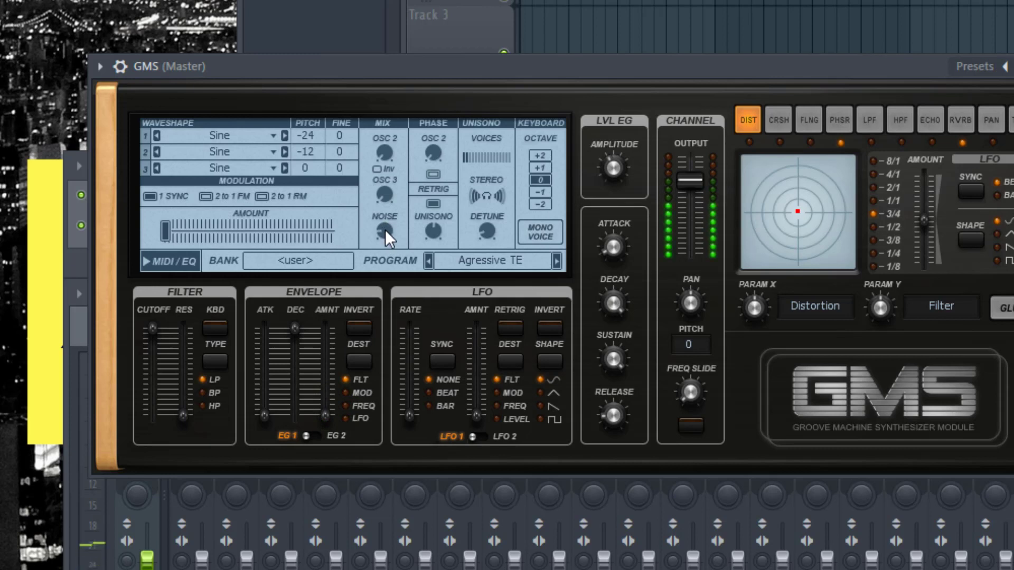
- Adjust the noise, oscillator 3 and oscillator 2 mix levels in GMS, keeping oscillator 2 on Sine
{"action": "left_click_drag", "start_coordinate": [385, 230], "coordinate": [385, 243]}
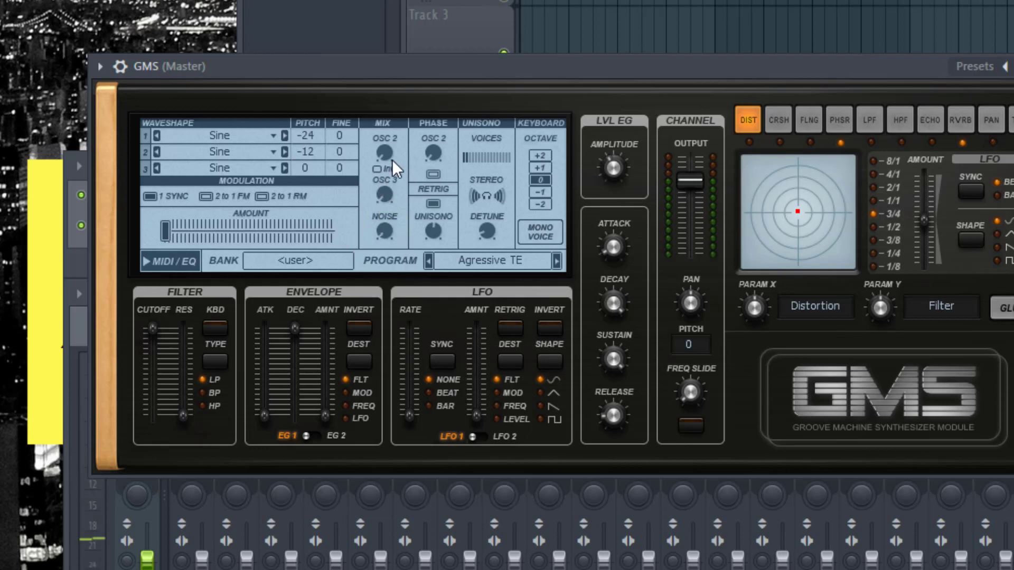
{"action": "left_click_drag", "start_coordinate": [382, 195], "coordinate": [388, 191]}
{"action": "left_click_drag", "start_coordinate": [387, 198], "coordinate": [388, 200]}
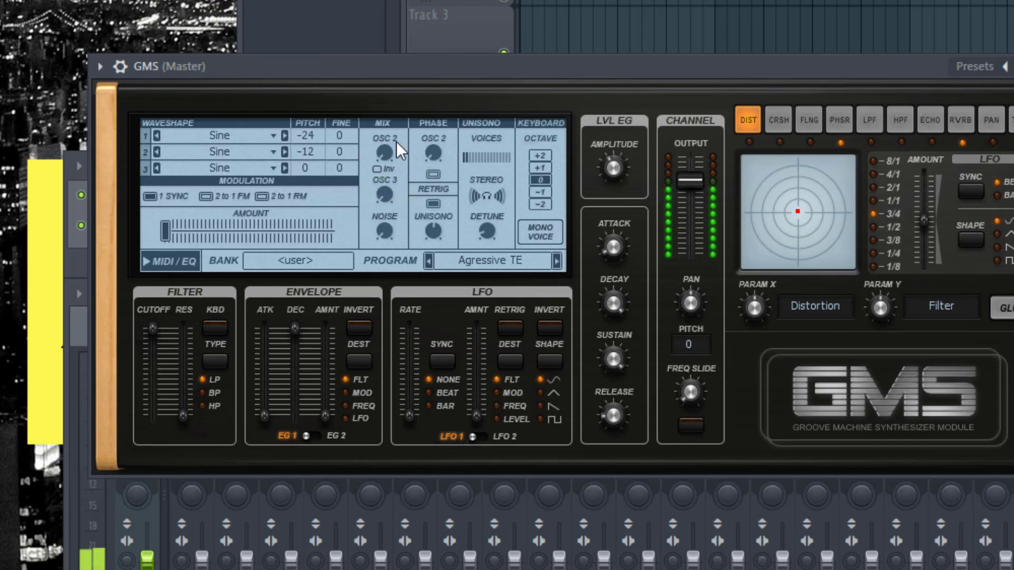
{"action": "left_click_drag", "start_coordinate": [381, 153], "coordinate": [386, 181]}
{"action": "left_click", "coordinate": [221, 151]}
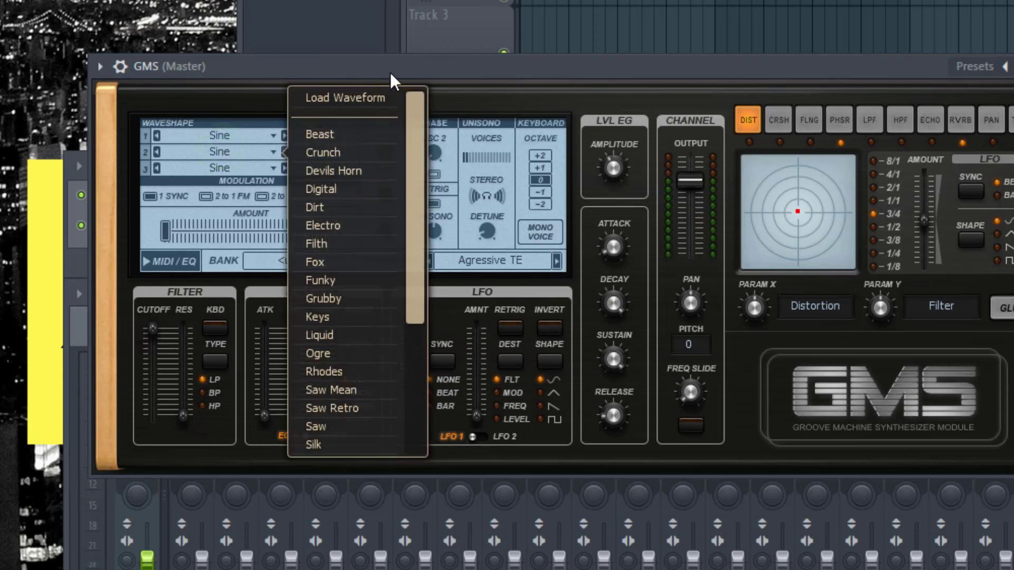
{"action": "left_click", "coordinate": [487, 85]}
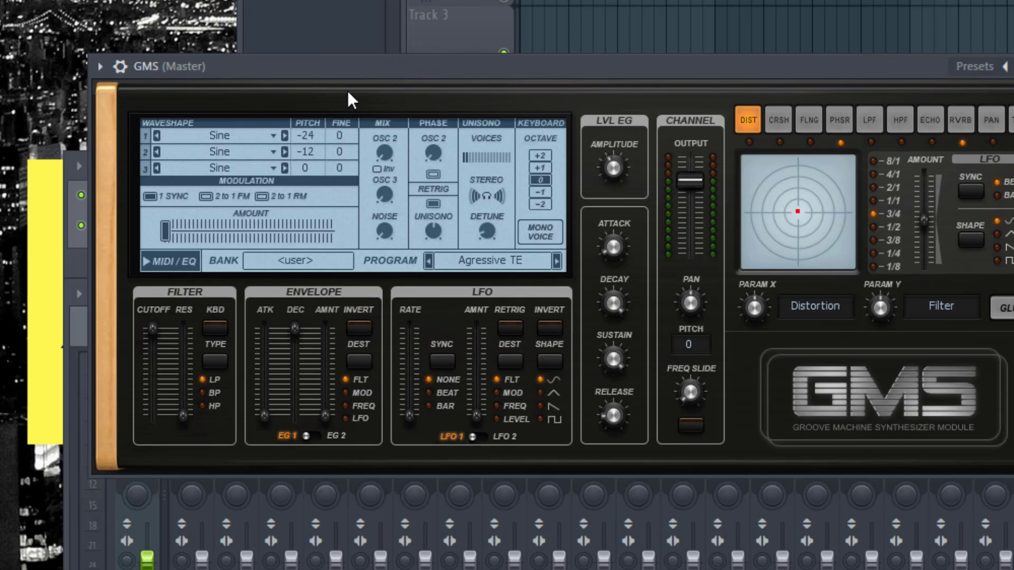
- Switch the waveshape of GMS oscillator 3 to Saw and readjust its mix level
{"action": "left_click", "coordinate": [272, 168]}
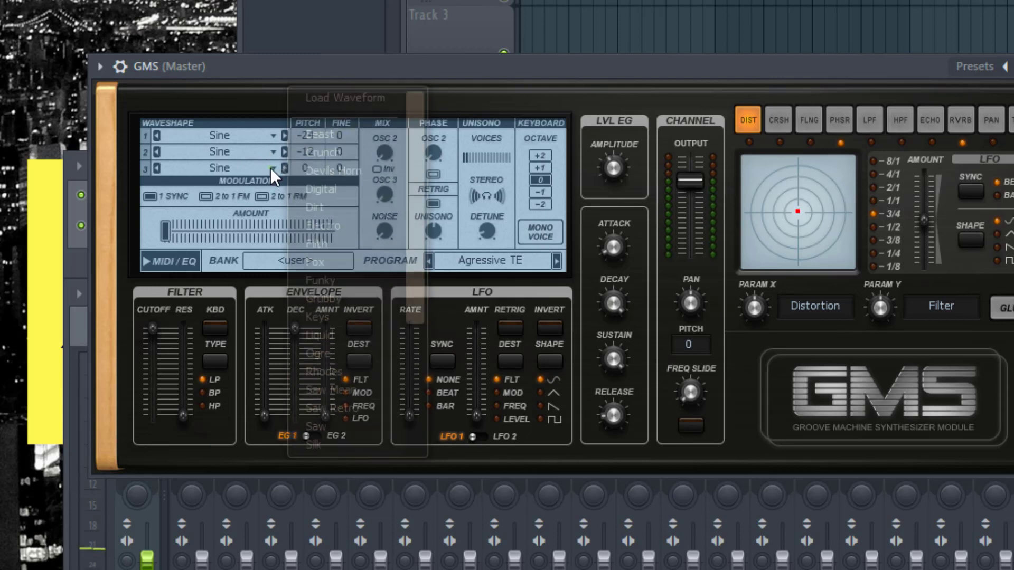
{"action": "scroll", "coordinate": [356, 444], "scroll_direction": "down", "scroll_amount": 2}
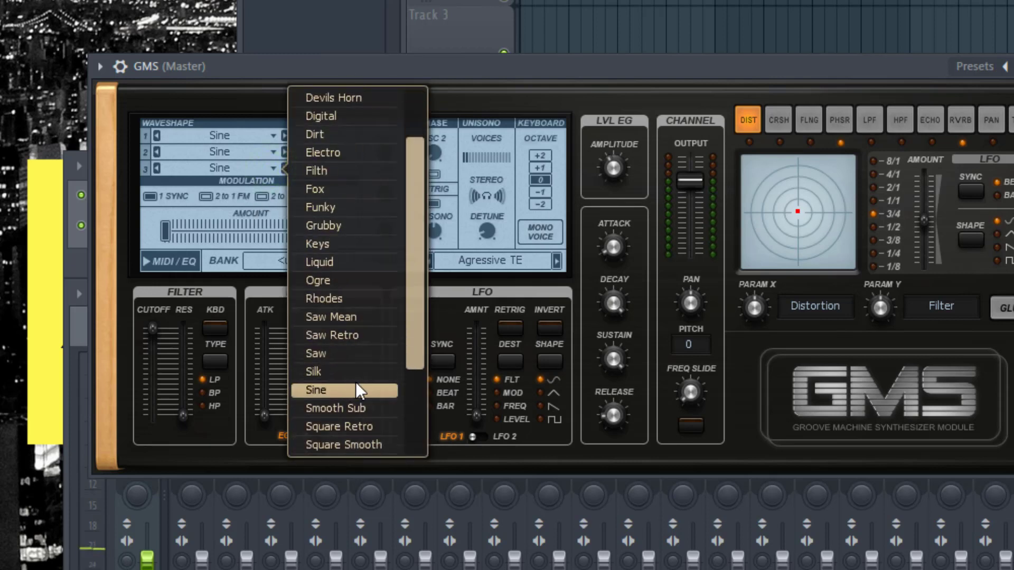
{"action": "left_click", "coordinate": [348, 353]}
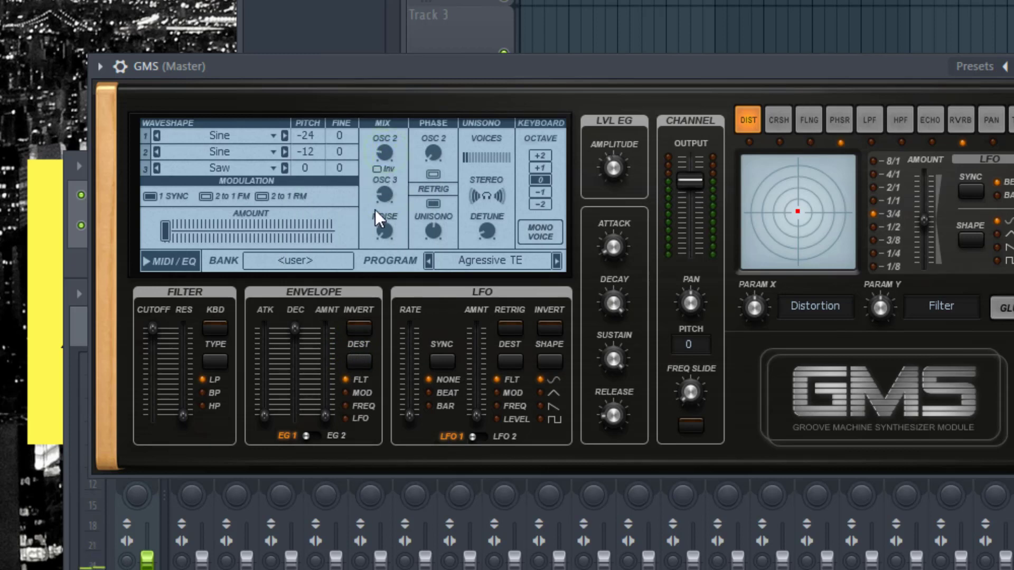
{"action": "left_click_drag", "start_coordinate": [386, 195], "coordinate": [382, 188]}
{"action": "left_click", "coordinate": [384, 154]}
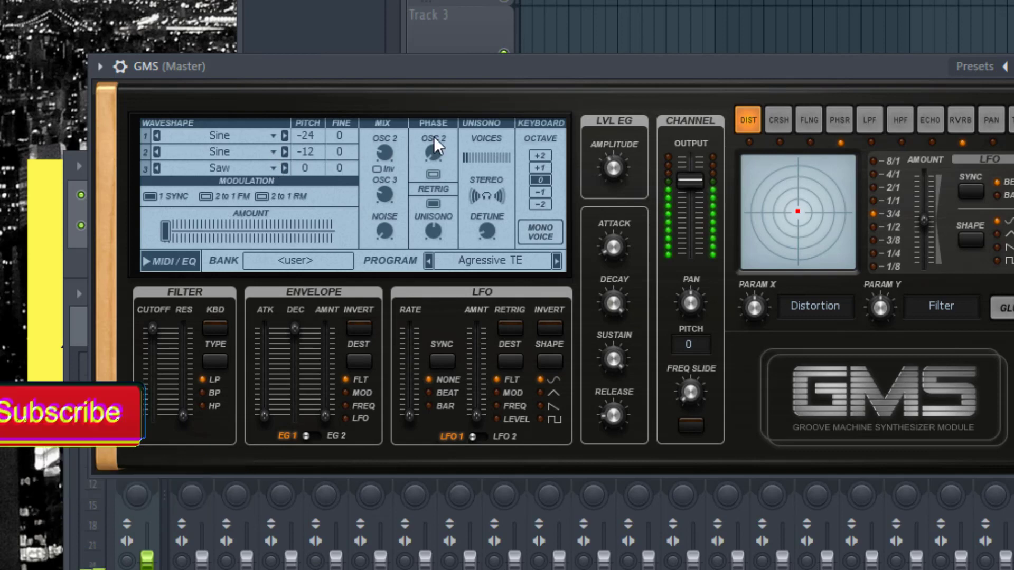
- Set the GMS keyboard octave to -1 and play test notes to audition the sound
{"action": "left_click", "coordinate": [540, 192]}
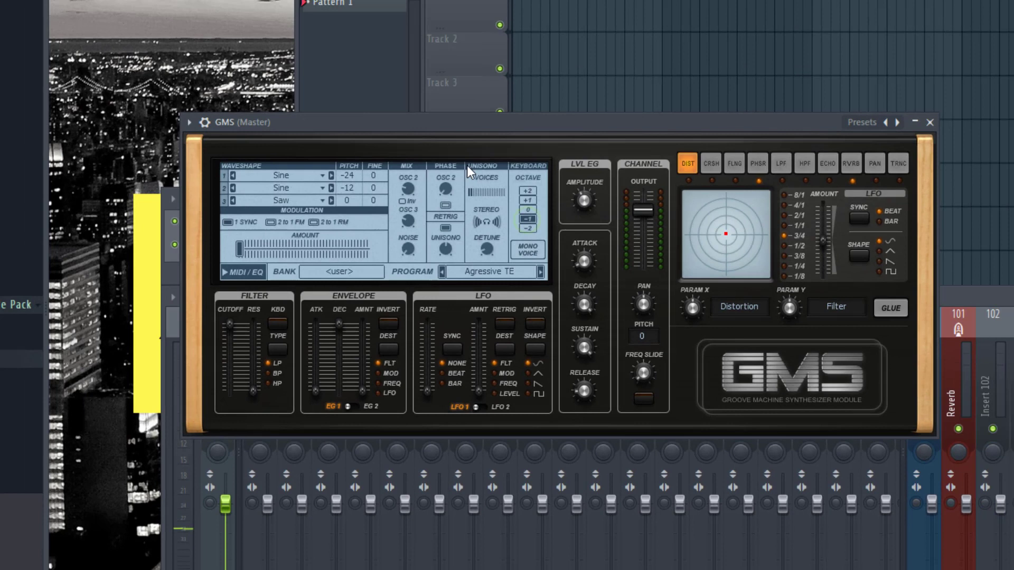
{"action": "key", "text": "w"}
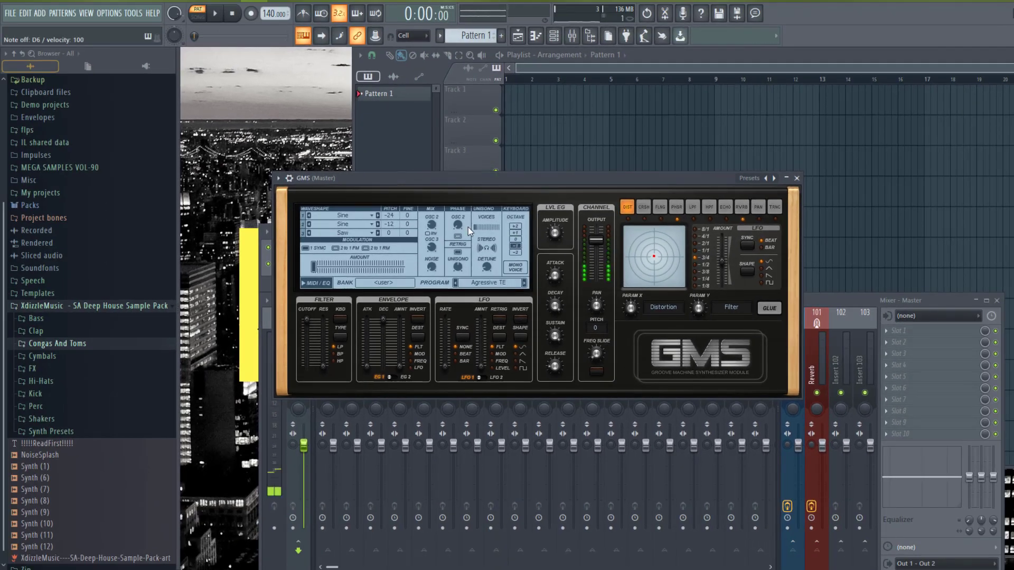
{"action": "left_click_drag", "start_coordinate": [501, 179], "coordinate": [483, 183]}
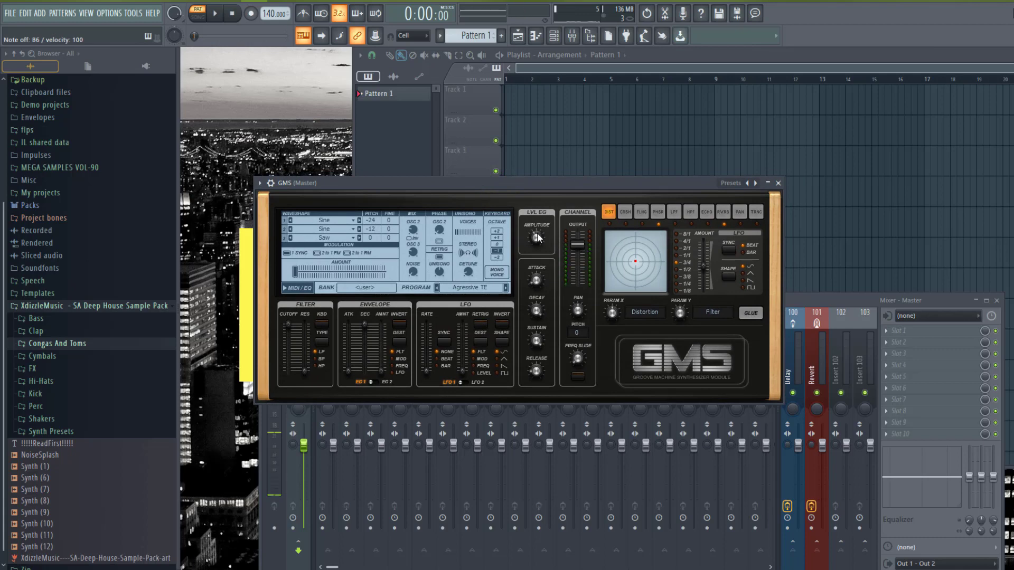
{"action": "key", "text": "u"}
- Place a Minor 9th chord rooted on C6 at the start of bar 1 in the piano roll of the GMS channel
{"action": "left_click_drag", "start_coordinate": [363, 186], "coordinate": [544, 225]}
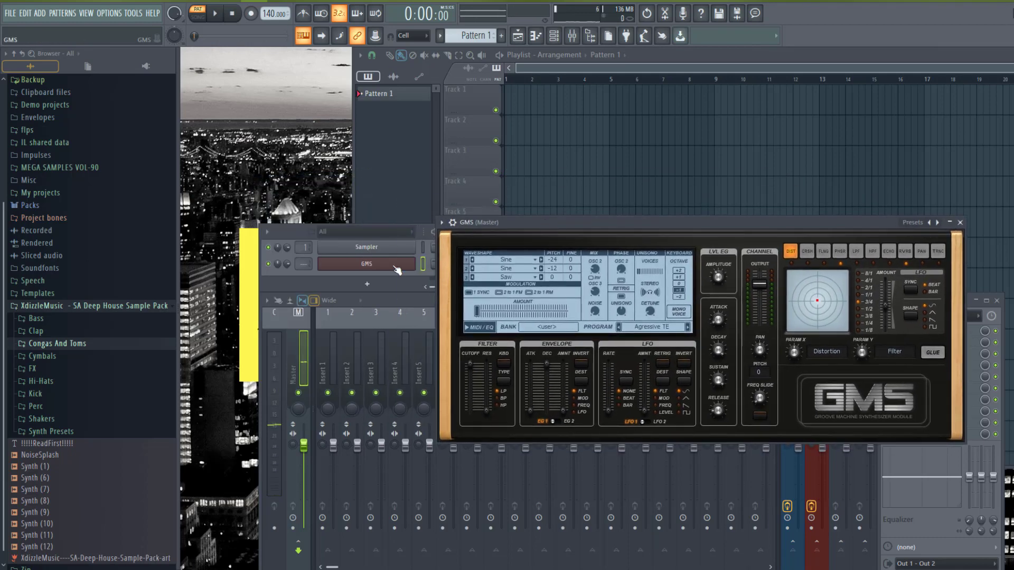
{"action": "right_click", "coordinate": [415, 262]}
{"action": "left_click", "coordinate": [458, 263]}
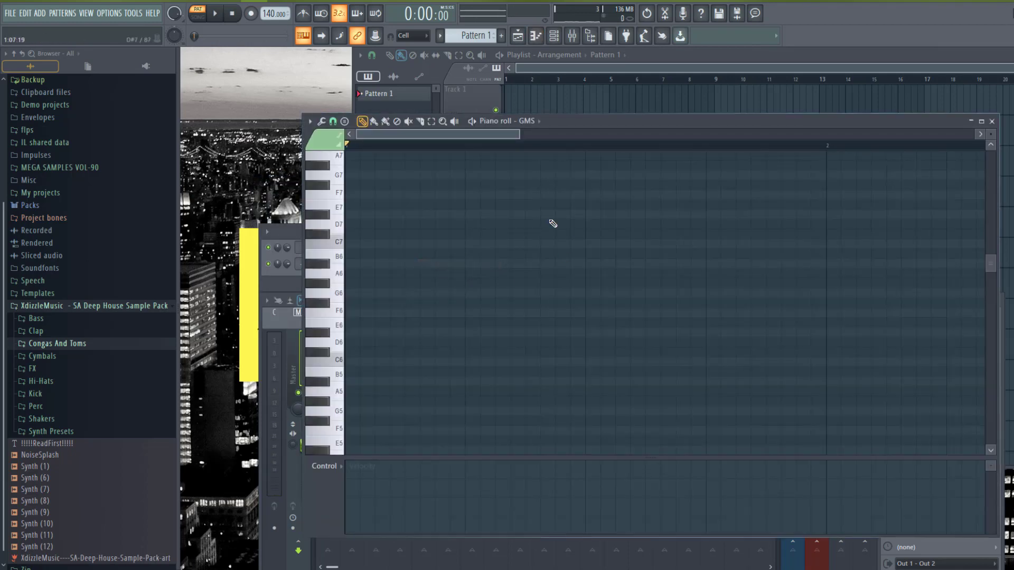
{"action": "left_click", "coordinate": [344, 121]}
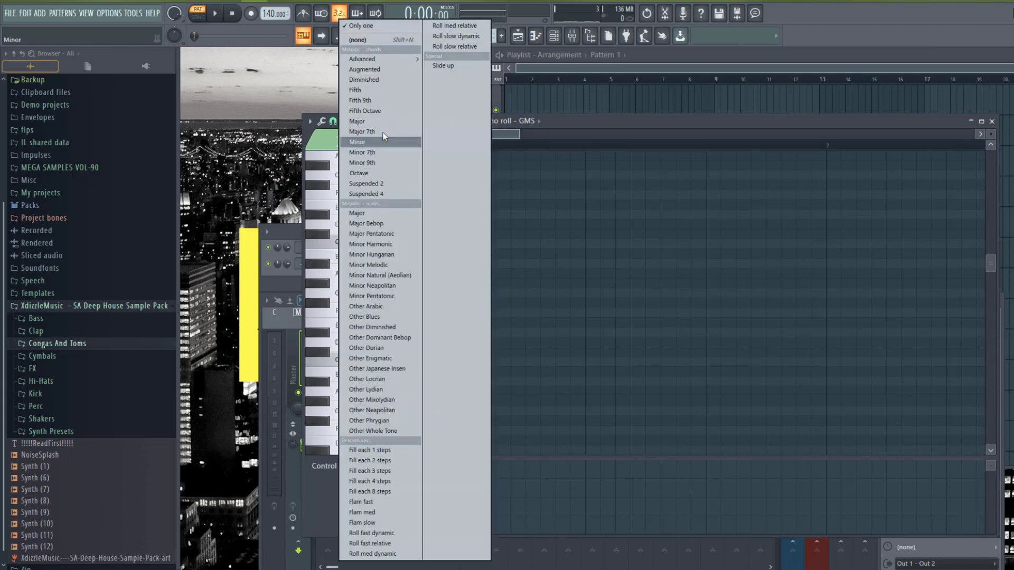
{"action": "left_click", "coordinate": [373, 162]}
{"action": "left_click", "coordinate": [352, 361]}
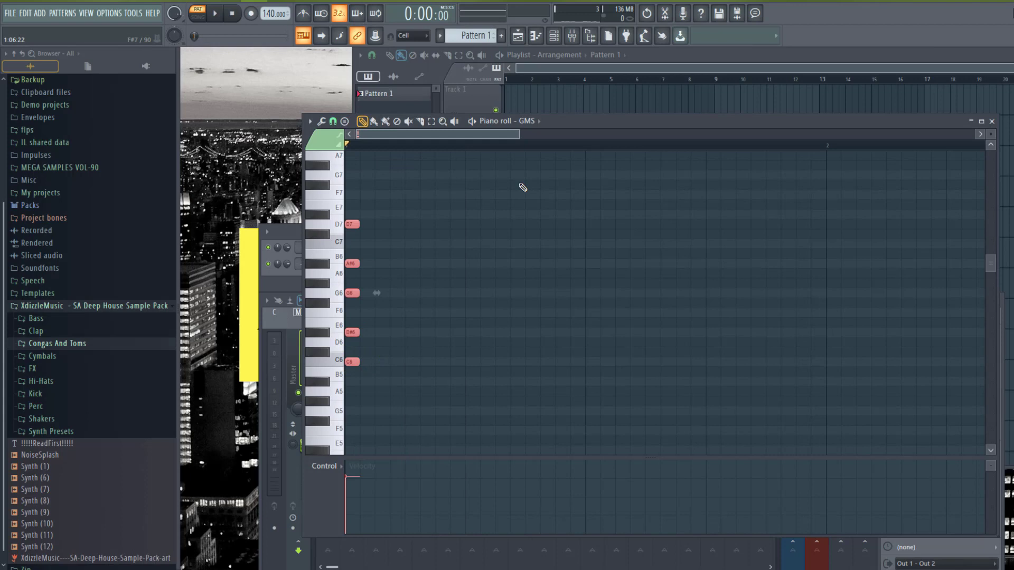
- Audition the pattern and move the whole chord to beat 2 of bar 1
{"action": "left_click_drag", "start_coordinate": [570, 113], "coordinate": [655, 175]}
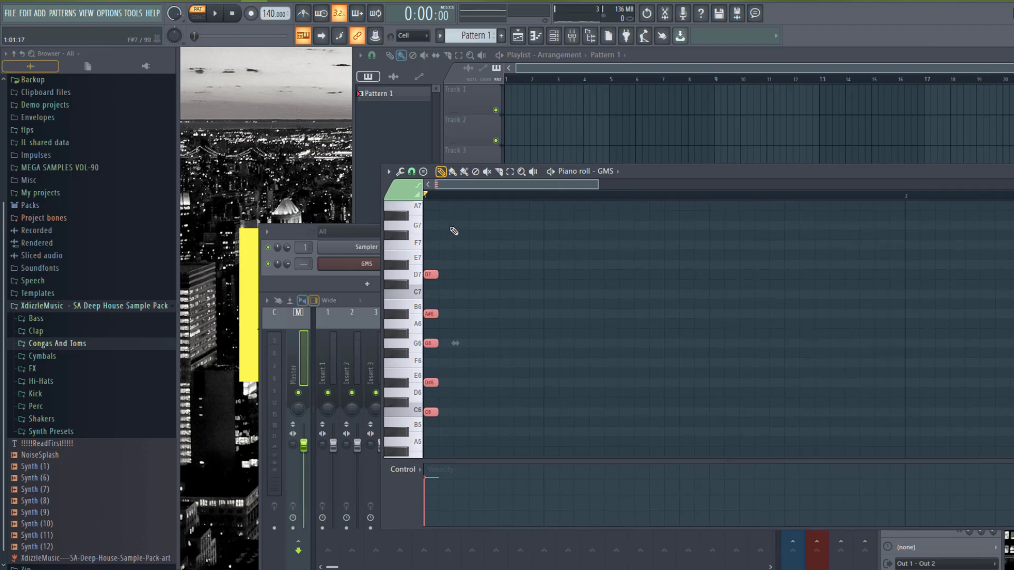
{"action": "left_click_drag", "start_coordinate": [641, 165], "coordinate": [641, 103]}
{"action": "key", "text": "space"}
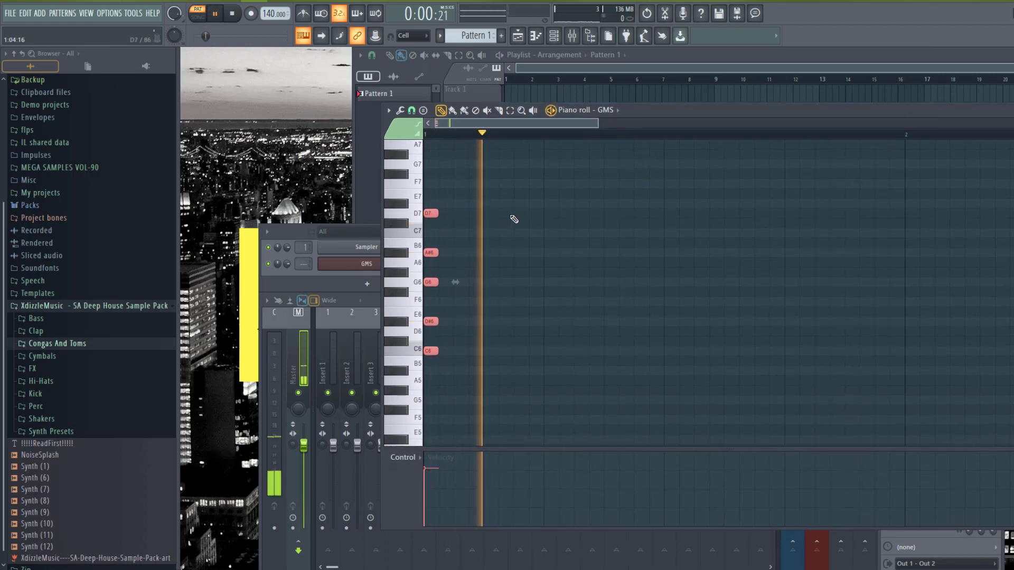
{"action": "key", "text": "space"}
{"action": "left_click_drag", "start_coordinate": [431, 213], "coordinate": [551, 212]}
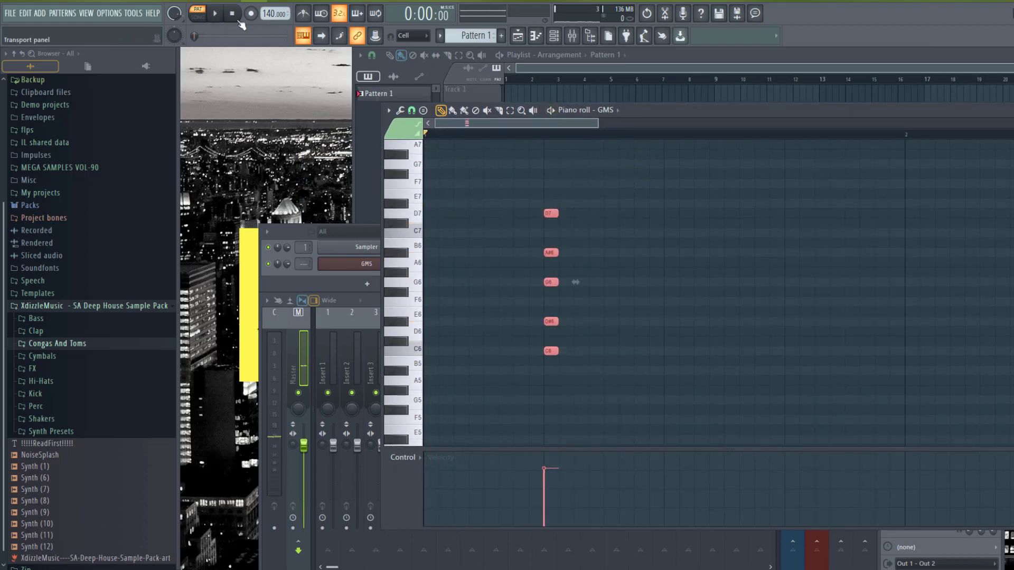
- Set the project tempo to 110 BPM
{"action": "right_click", "coordinate": [272, 14]}
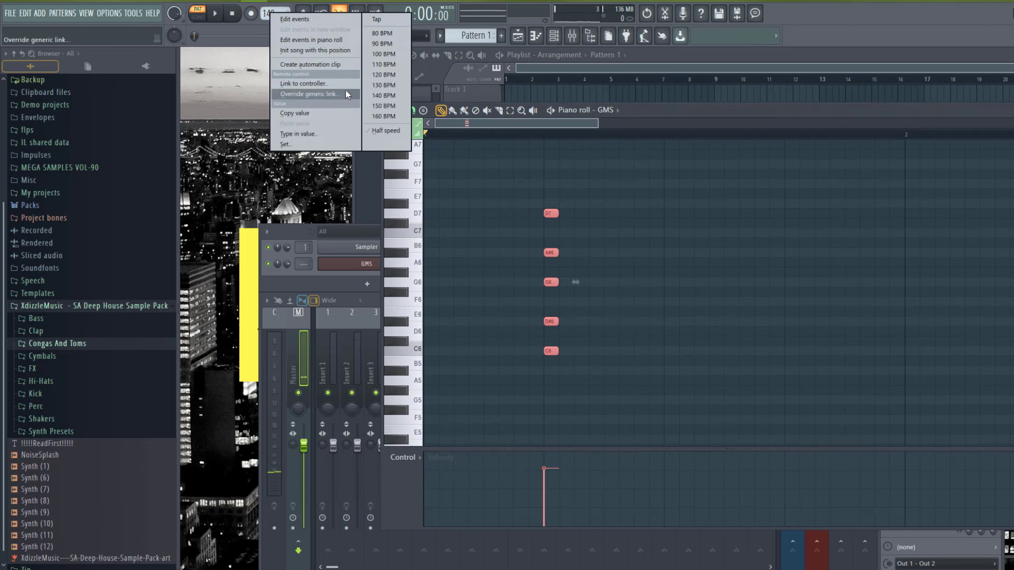
{"action": "left_click", "coordinate": [383, 75]}
{"action": "right_click", "coordinate": [272, 14]}
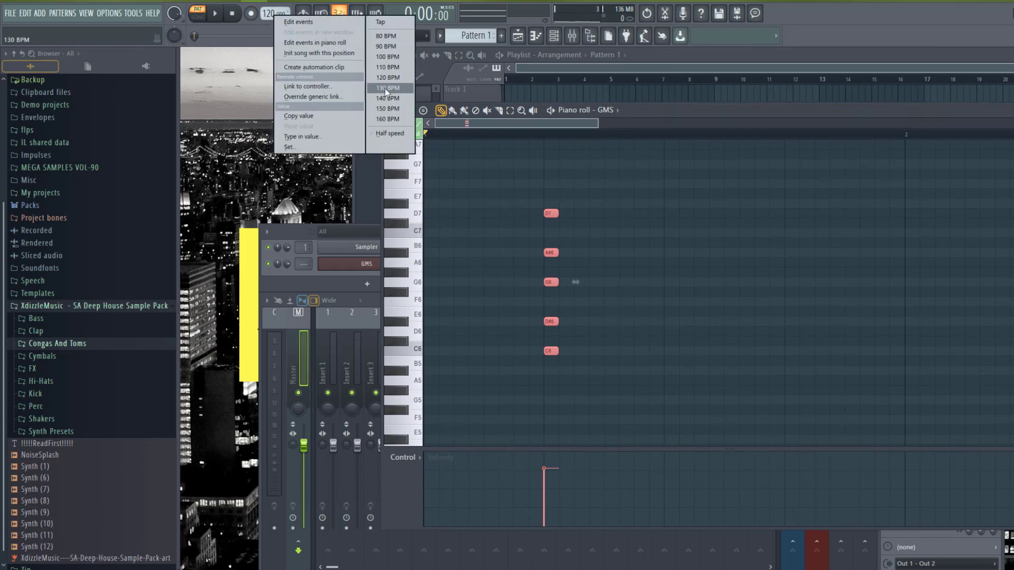
{"action": "left_click", "coordinate": [383, 65]}
- Audition the pattern at the new tempo and move the whole chord to the third step of bar 1
{"action": "key", "text": "space"}
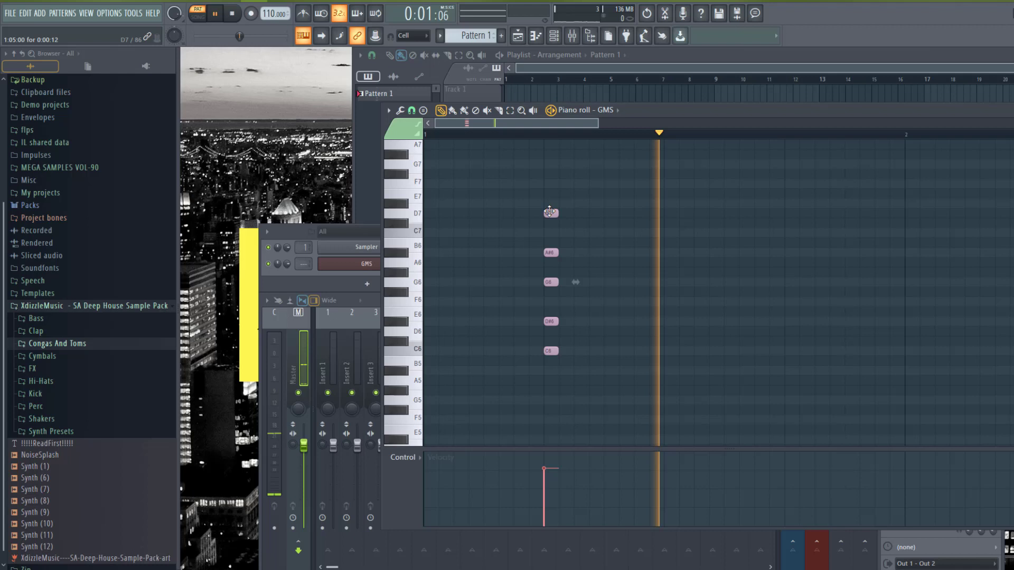
{"action": "key", "text": "space"}
{"action": "left_click_drag", "start_coordinate": [545, 213], "coordinate": [483, 213]}
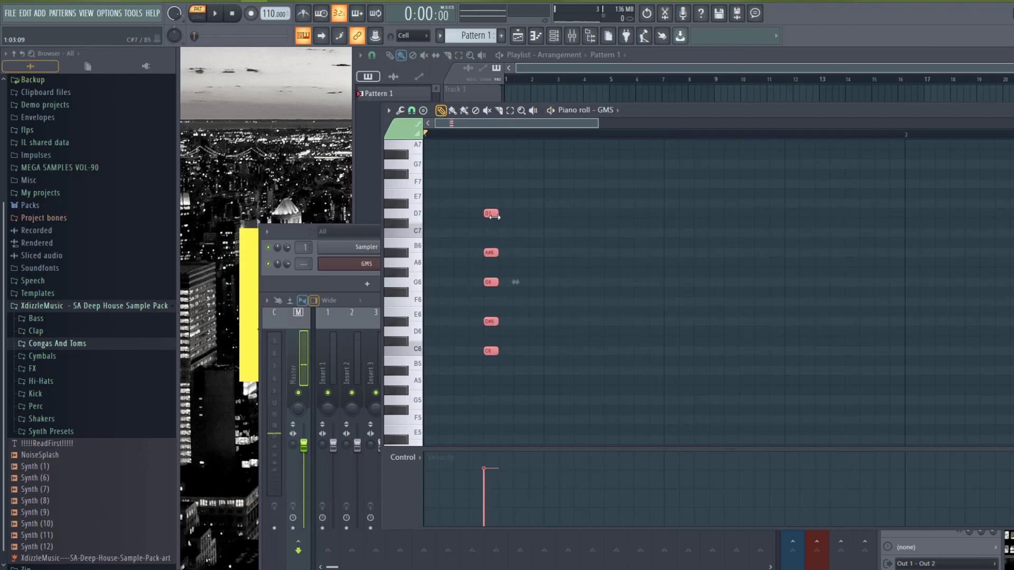
{"action": "scroll", "coordinate": [451, 134], "scroll_direction": "up", "scroll_amount": 2}
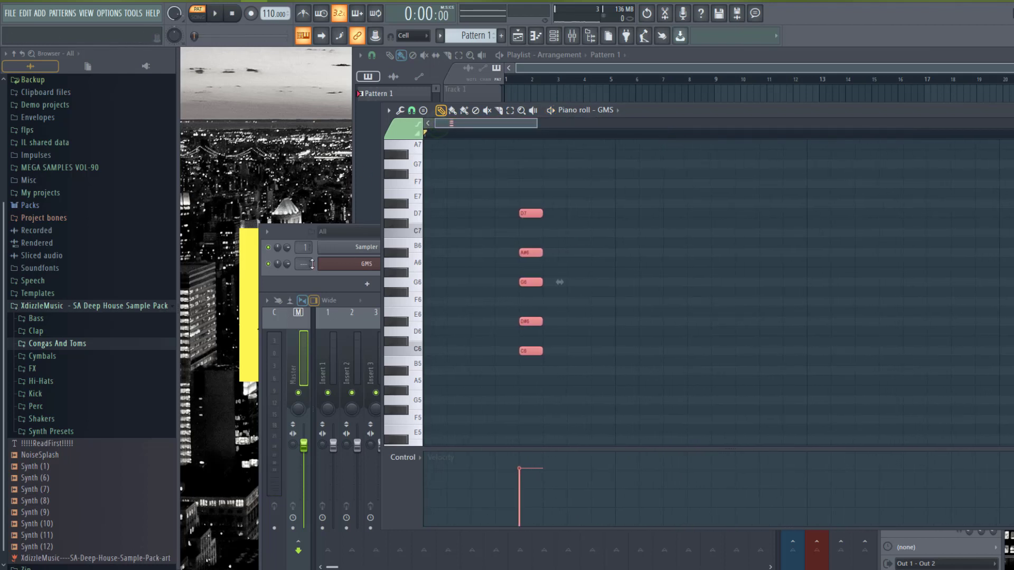
- Add the Kick (8) sample from the Kick folder as a new channel, fill each 4 steps and play the pattern
{"action": "left_click", "coordinate": [286, 234]}
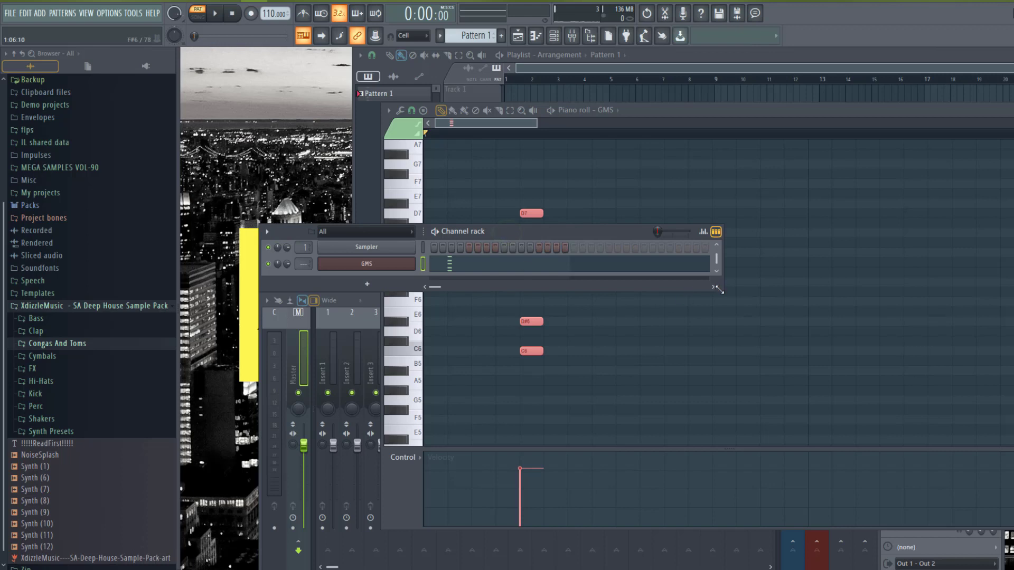
{"action": "left_click_drag", "start_coordinate": [723, 291], "coordinate": [723, 308]}
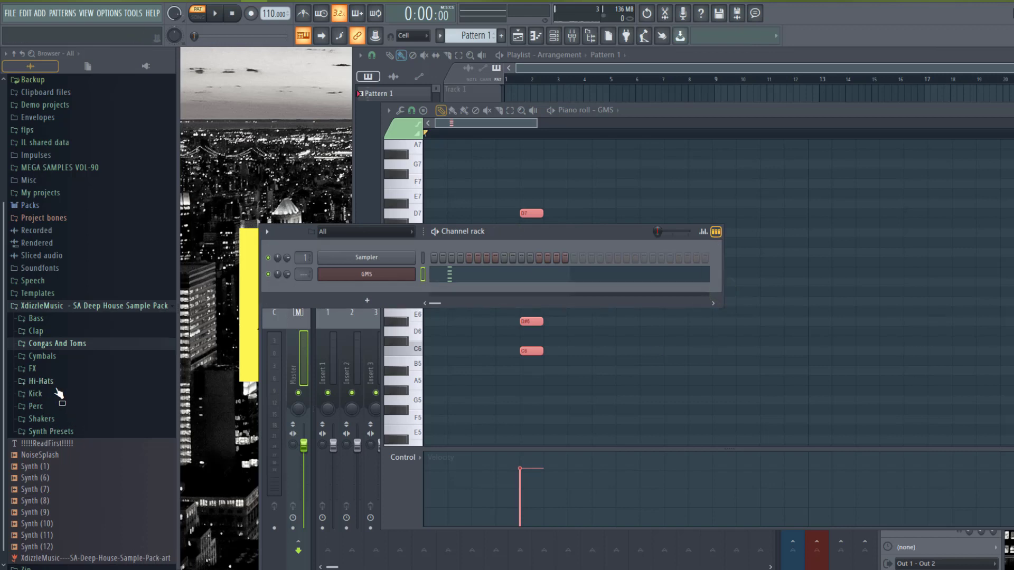
{"action": "left_click", "coordinate": [35, 394]}
{"action": "left_click", "coordinate": [53, 343]}
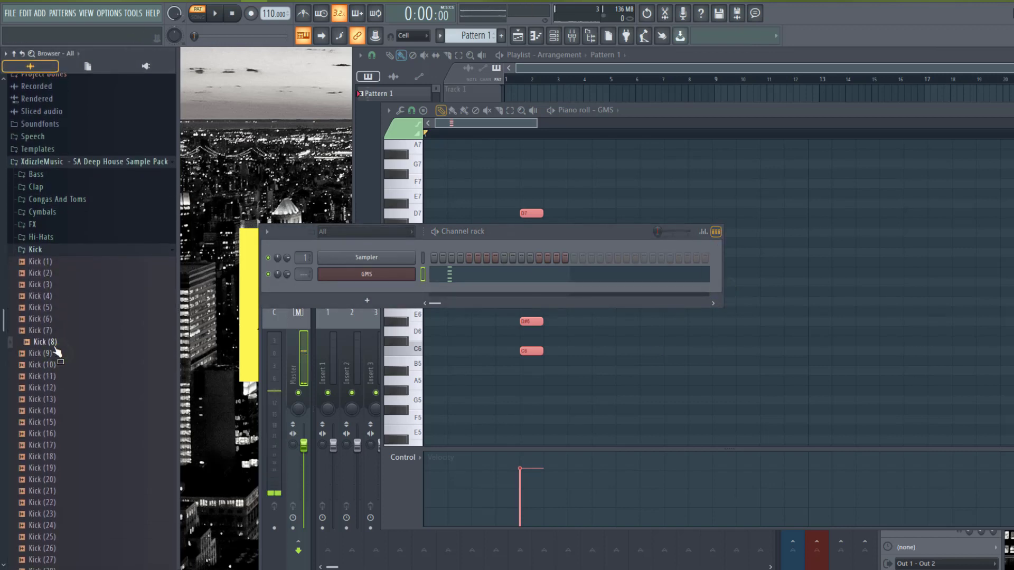
{"action": "left_click_drag", "start_coordinate": [53, 344], "coordinate": [349, 289]}
{"action": "right_click", "coordinate": [349, 290]}
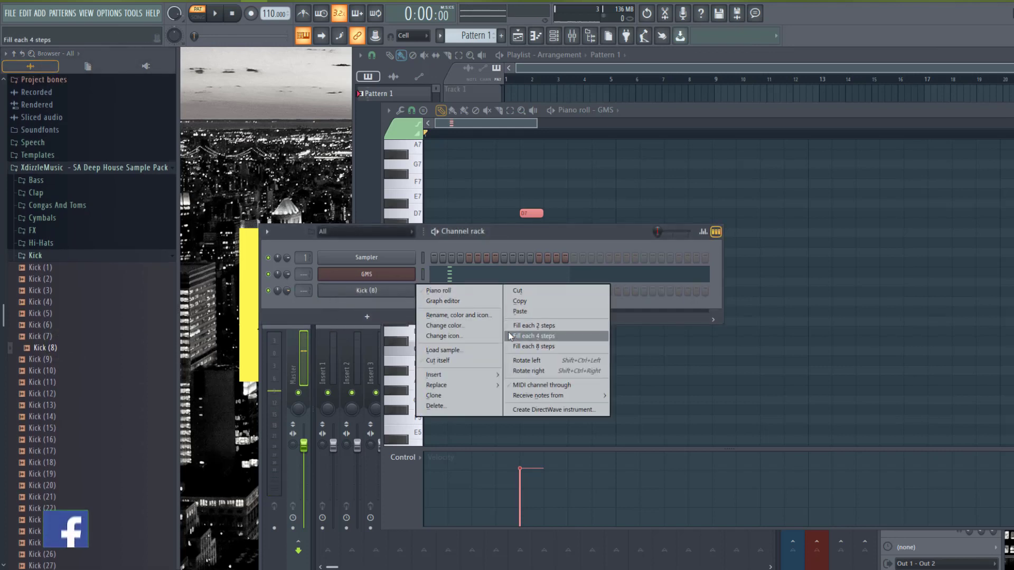
{"action": "left_click", "coordinate": [531, 336]}
{"action": "key", "text": "space"}
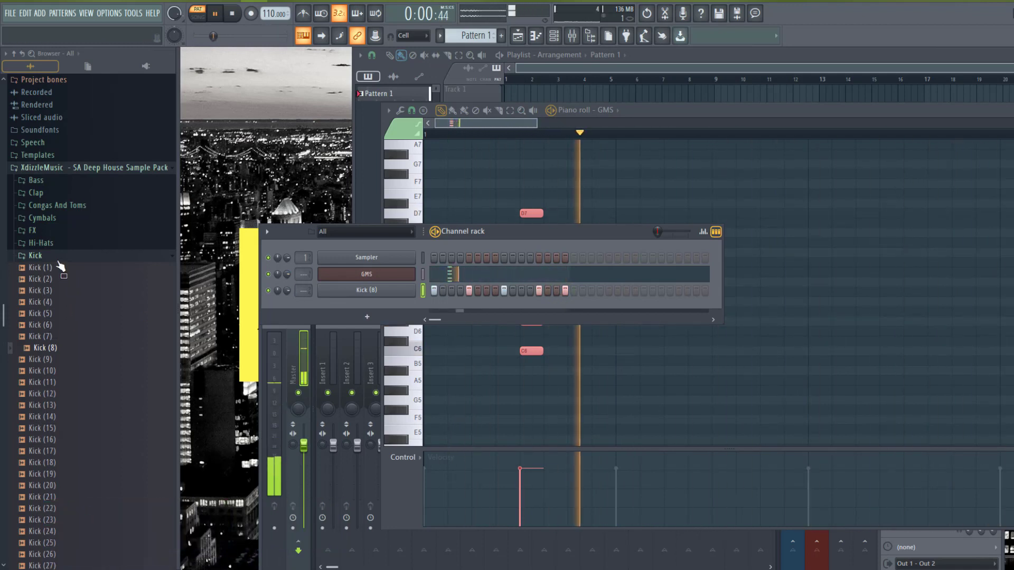
- Stop playback, audition sounds in the Hi-Hats folder and add the Hi-Hat (28) sample as a new channel below the kick
{"action": "scroll", "coordinate": [59, 262], "scroll_direction": "up", "scroll_amount": 4}
{"action": "left_click", "coordinate": [38, 375]}
{"action": "scroll", "coordinate": [44, 283], "scroll_direction": "down", "scroll_amount": 10}
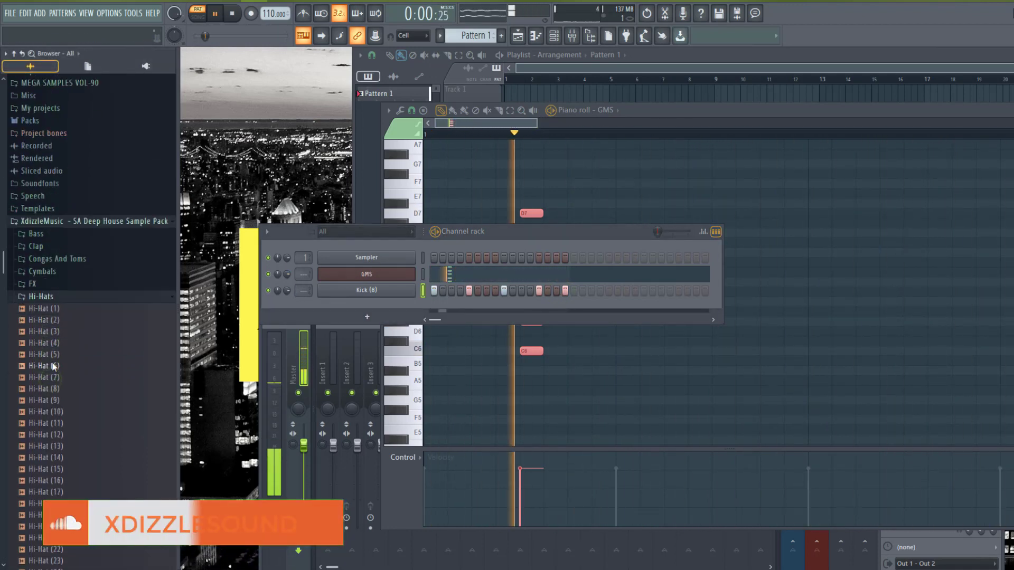
{"action": "key", "text": "space"}
{"action": "left_click", "coordinate": [39, 230]}
{"action": "left_click", "coordinate": [58, 274]}
{"action": "left_click", "coordinate": [58, 296]}
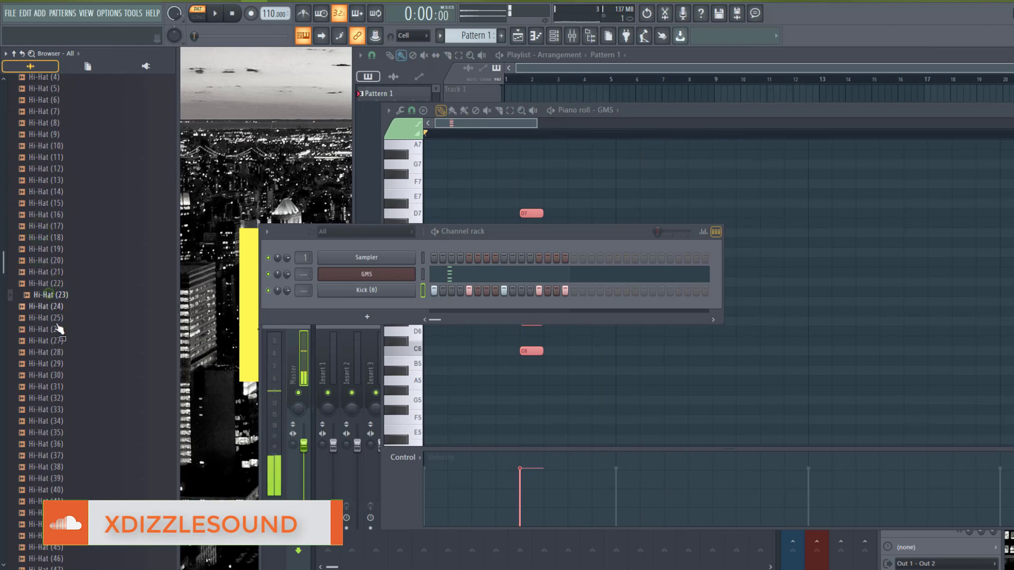
{"action": "left_click", "coordinate": [64, 355]}
{"action": "left_click_drag", "start_coordinate": [63, 335], "coordinate": [423, 320]}
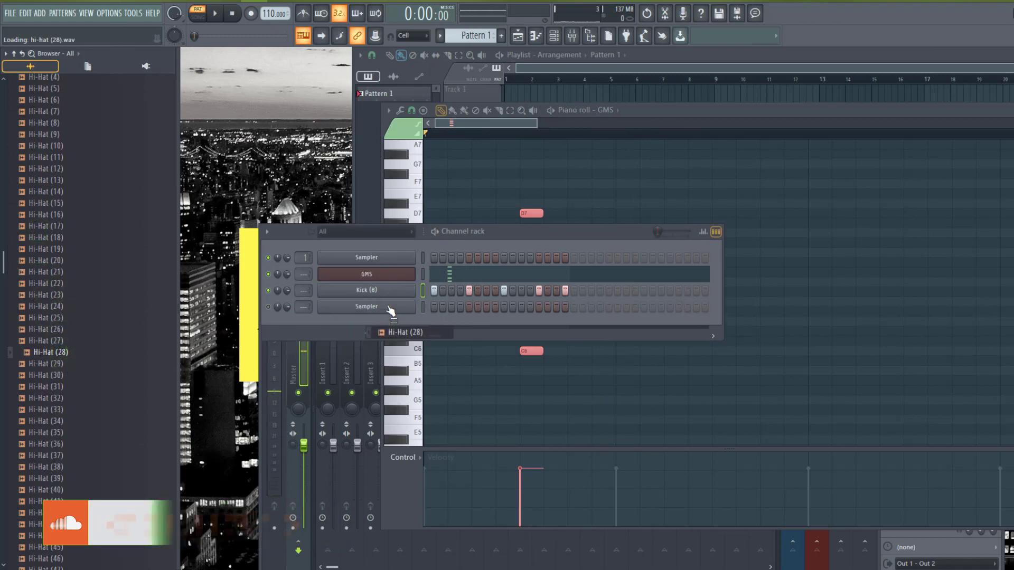
- Place hi-hat hits on steps 3, 7, 11 and 15 while the pattern plays and lower the Hi-Hat (28) channel volume
{"action": "key", "text": "space"}
{"action": "left_click", "coordinate": [486, 307]}
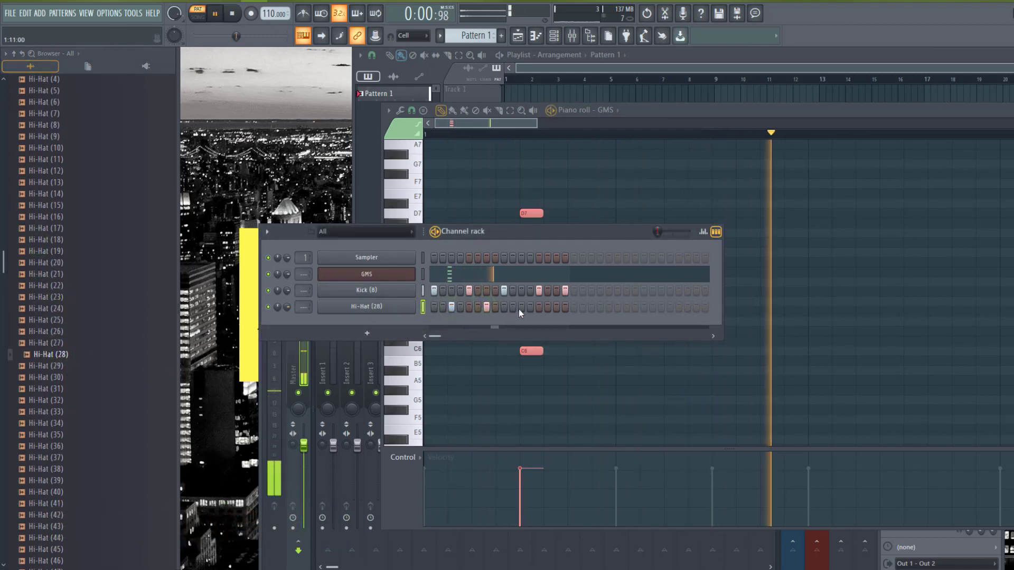
{"action": "left_click", "coordinate": [521, 307]}
{"action": "left_click", "coordinate": [557, 307]}
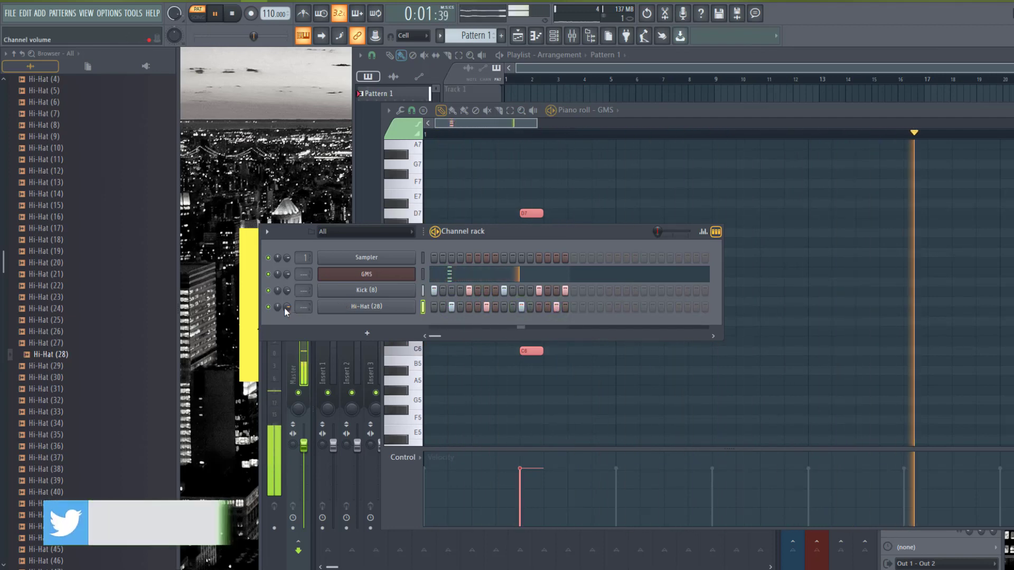
{"action": "left_click_drag", "start_coordinate": [286, 307], "coordinate": [286, 315]}
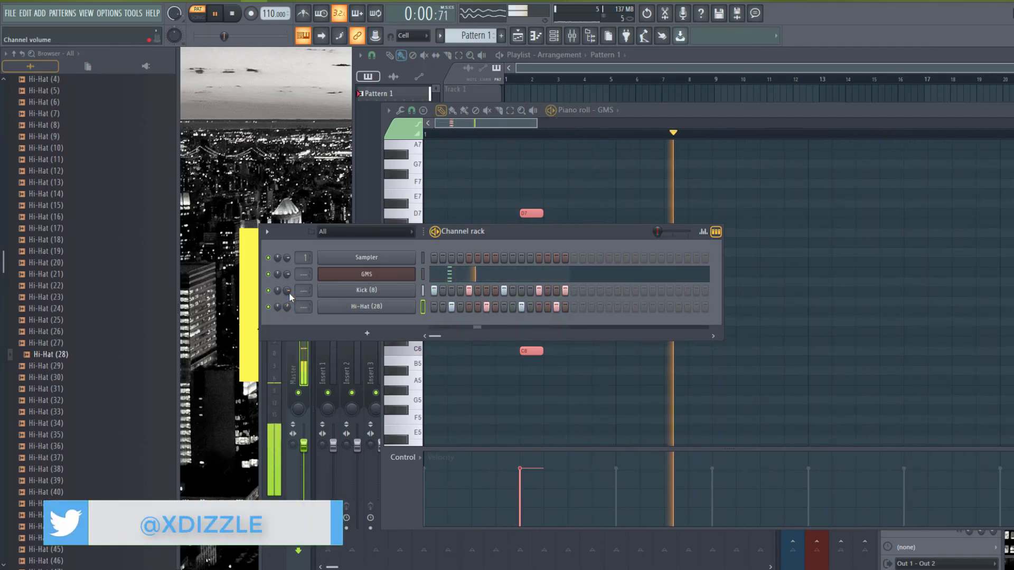
- Reopen the GMS synthesizer from its channel and mute the Kick (8) and Hi-Hat (28) channels
{"action": "left_click", "coordinate": [487, 276]}
{"action": "left_click", "coordinate": [486, 277]}
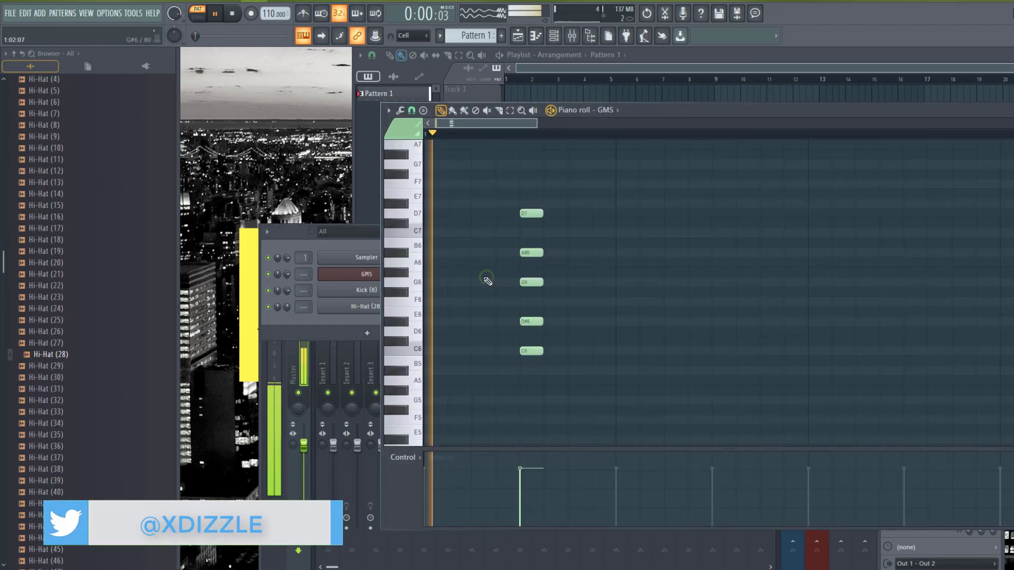
{"action": "left_click", "coordinate": [348, 275]}
{"action": "key", "text": "space"}
{"action": "left_click_drag", "start_coordinate": [550, 224], "coordinate": [363, 278]}
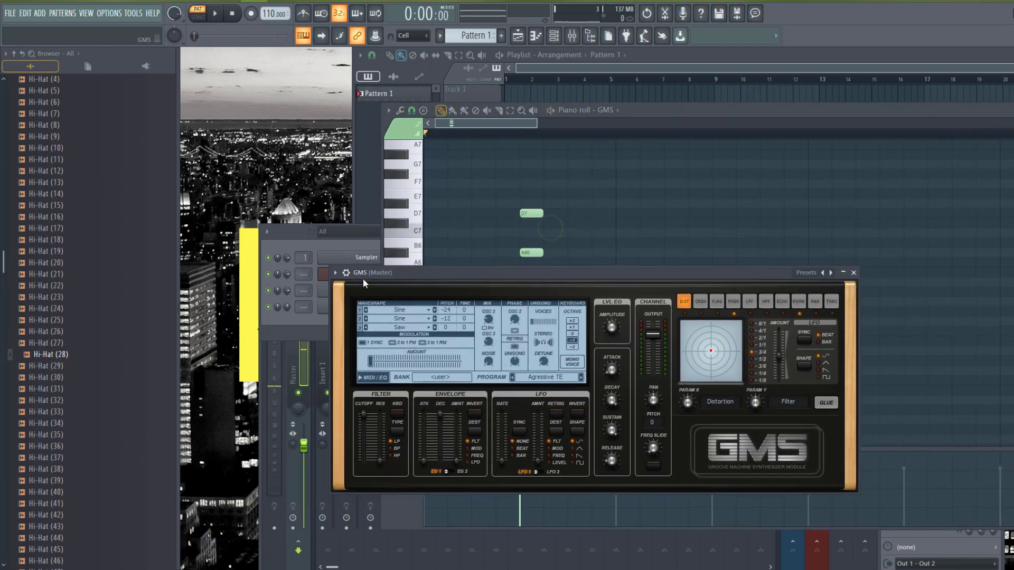
{"action": "left_click", "coordinate": [293, 240]}
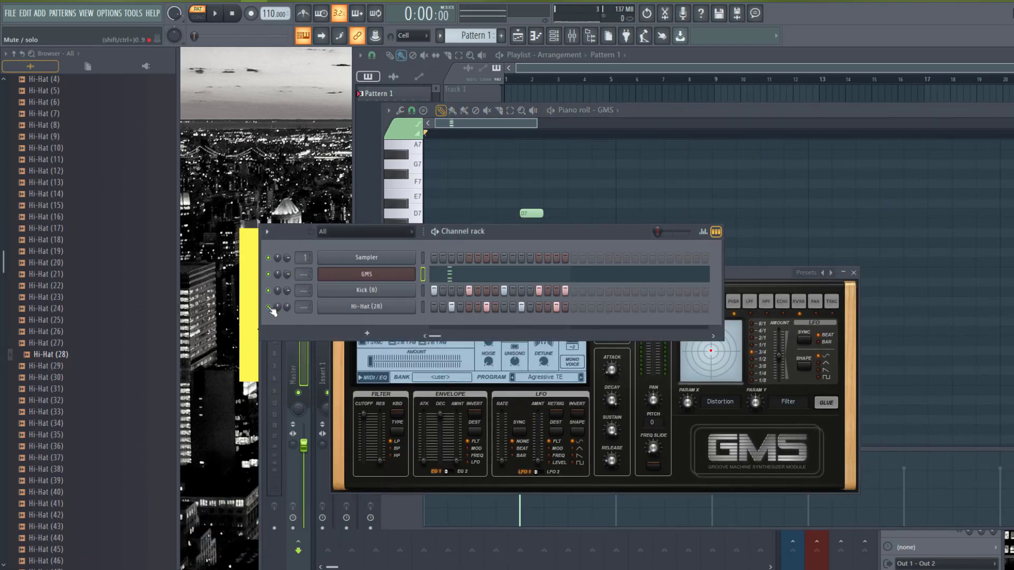
{"action": "left_click_drag", "start_coordinate": [734, 272], "coordinate": [645, 267]}
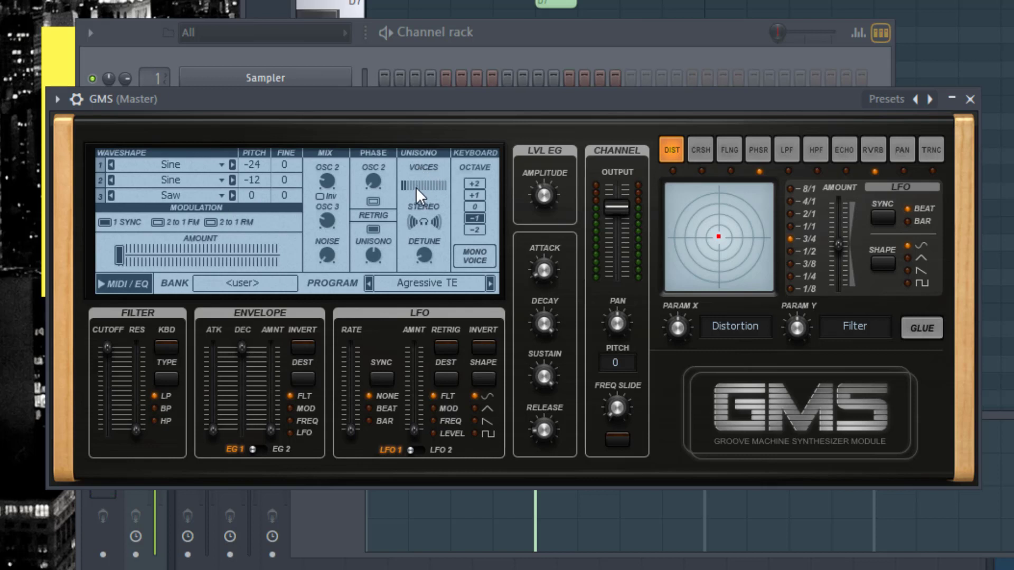
- Adjust the unison voices, stereo and detune in GMS and set the keyboard octave to 0
{"action": "left_click_drag", "start_coordinate": [416, 187], "coordinate": [411, 189]}
{"action": "left_click_drag", "start_coordinate": [427, 226], "coordinate": [428, 221]}
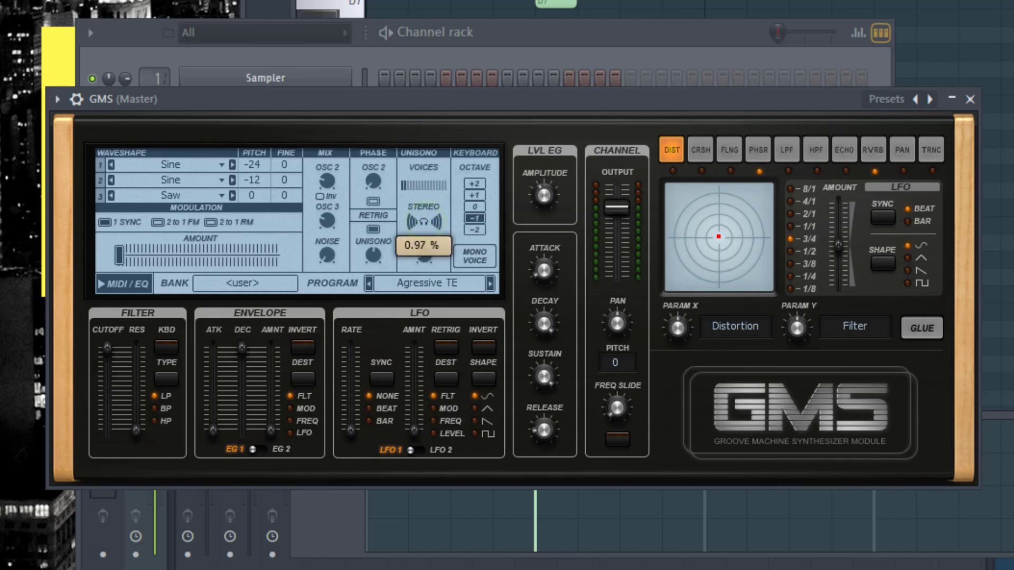
{"action": "left_click_drag", "start_coordinate": [424, 255], "coordinate": [424, 255]}
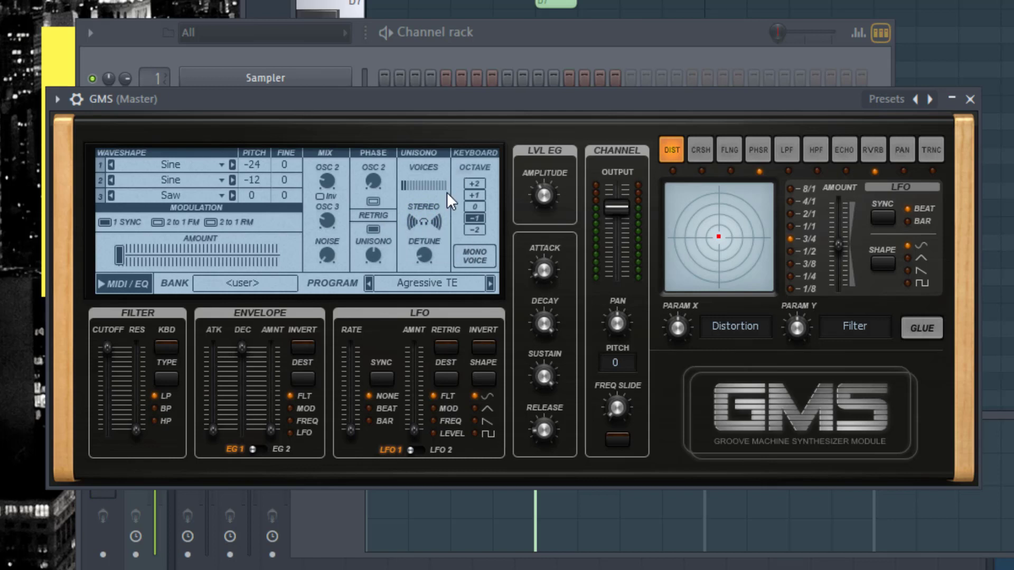
{"action": "left_click", "coordinate": [474, 209]}
- Sweep the low-pass filter cutoff down to about 0.50 % and back up to hear its effect
{"action": "left_click_drag", "start_coordinate": [106, 344], "coordinate": [107, 387]}
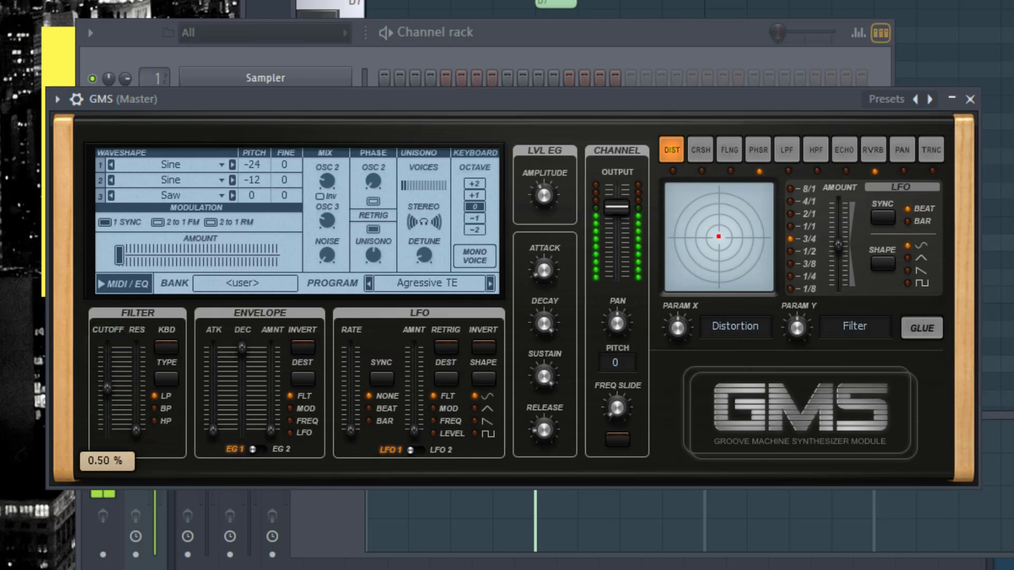
{"action": "mouse_move", "coordinate": [107, 350]}
{"action": "left_mouse_down"}
{"action": "mouse_move", "coordinate": [107, 374]}
{"action": "mouse_move", "coordinate": [108, 347]}
{"action": "left_mouse_up"}
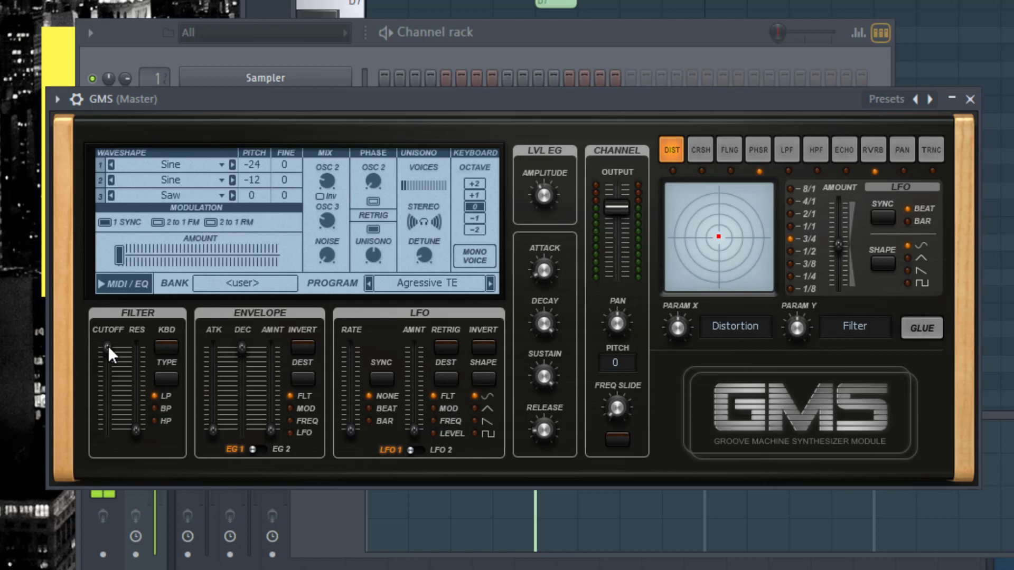
{"action": "left_click_drag", "start_coordinate": [108, 346], "coordinate": [108, 387]}
{"action": "left_click_drag", "start_coordinate": [108, 348], "coordinate": [108, 366]}
- Bring the filter envelope's attack and decay to moderate levels and raise the modulation amount slightly
{"action": "left_click_drag", "start_coordinate": [214, 430], "coordinate": [242, 402]}
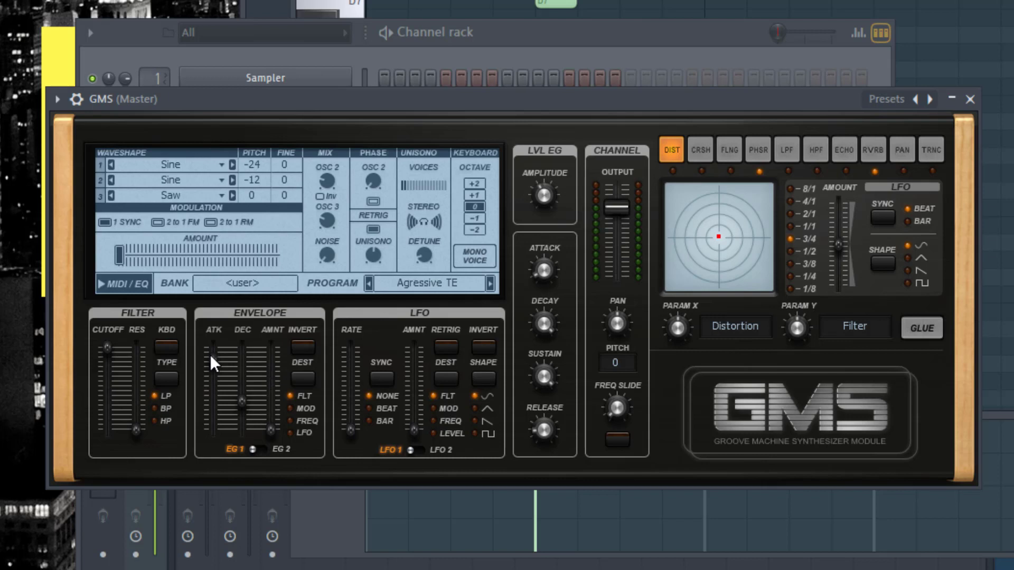
{"action": "left_click_drag", "start_coordinate": [210, 357], "coordinate": [211, 391]}
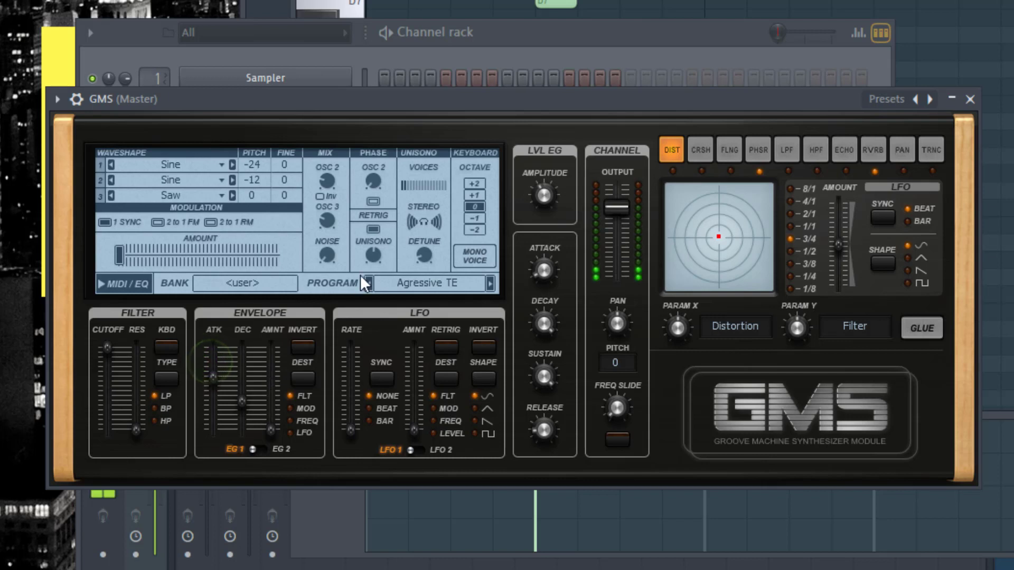
{"action": "mouse_move", "coordinate": [120, 255]}
{"action": "left_mouse_down"}
{"action": "mouse_move", "coordinate": [147, 256]}
{"action": "mouse_move", "coordinate": [121, 257]}
{"action": "left_mouse_up"}
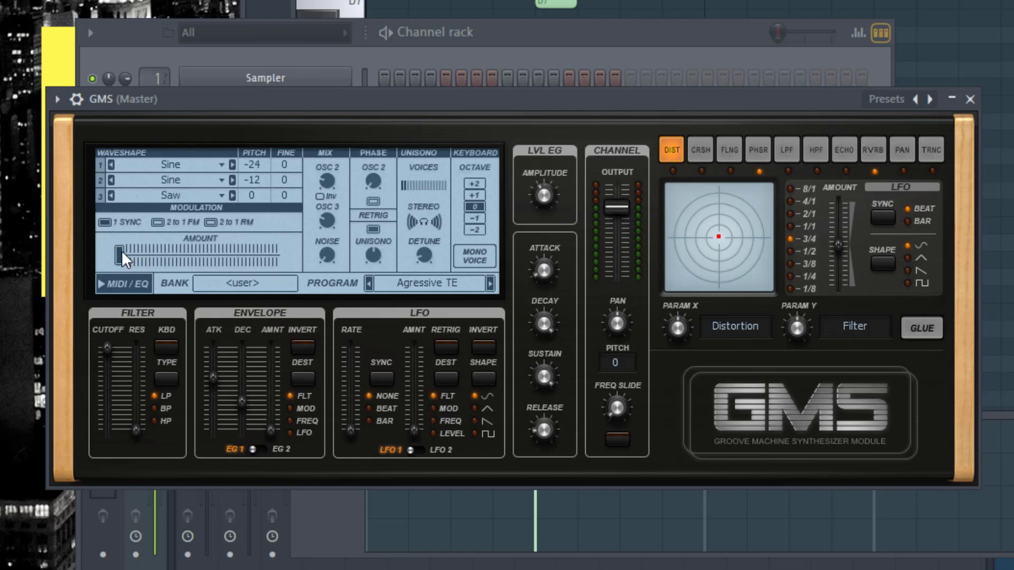
{"action": "mouse_move", "coordinate": [121, 256]}
{"action": "left_mouse_down"}
{"action": "mouse_move", "coordinate": [253, 256]}
{"action": "mouse_move", "coordinate": [126, 257]}
{"action": "left_mouse_up"}
- Try lowering the filter cutoff to slightly above its midpoint
{"action": "left_click_drag", "start_coordinate": [109, 347], "coordinate": [108, 361]}
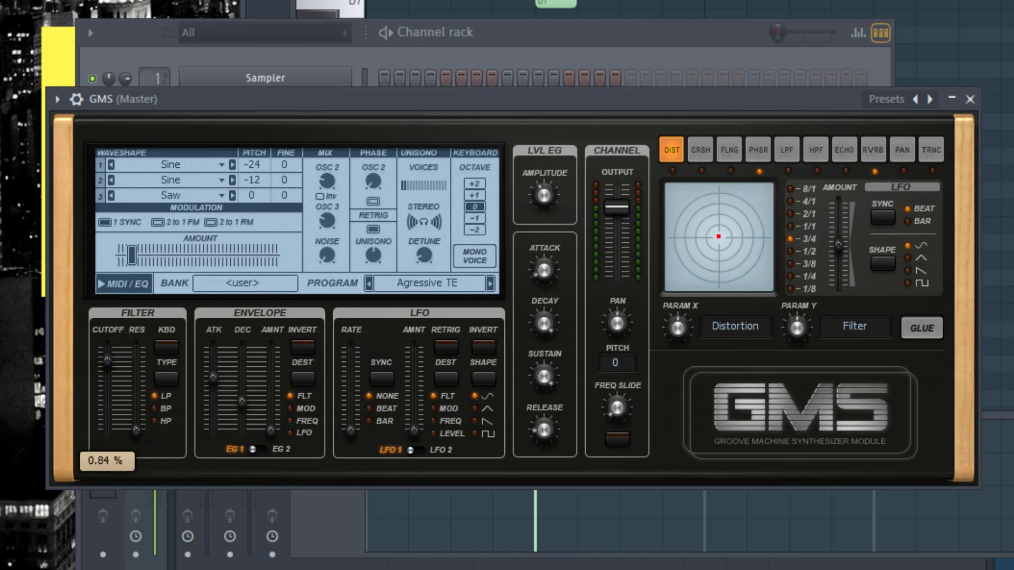
{"action": "left_click", "coordinate": [108, 385]}
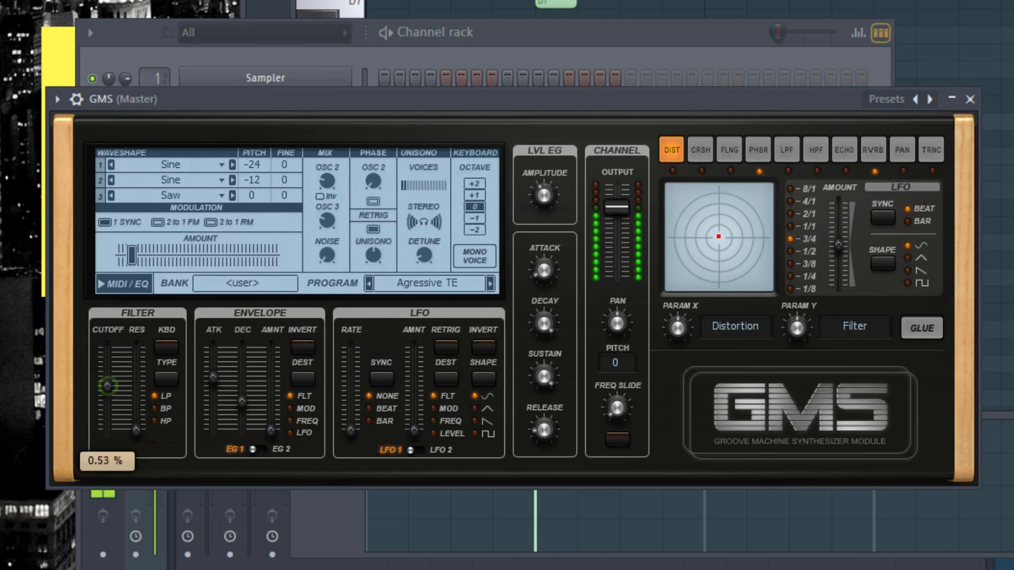
{"action": "mouse_move", "coordinate": [108, 388]}
{"action": "left_mouse_down"}
{"action": "mouse_move", "coordinate": [107, 366]}
{"action": "mouse_move", "coordinate": [107, 390]}
{"action": "mouse_move", "coordinate": [108, 378]}
{"action": "left_mouse_up"}
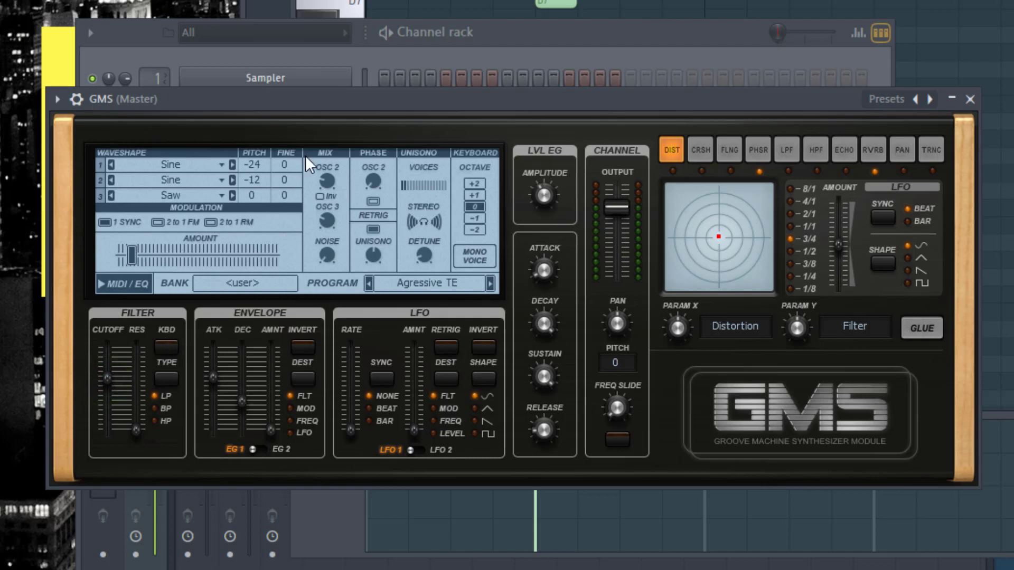
- Unmute the kick and hi-hat channels and rebalance the GMS filter cutoff to near maximum with new envelope attack and decay during playback
{"action": "left_click_drag", "start_coordinate": [420, 119], "coordinate": [453, 245]}
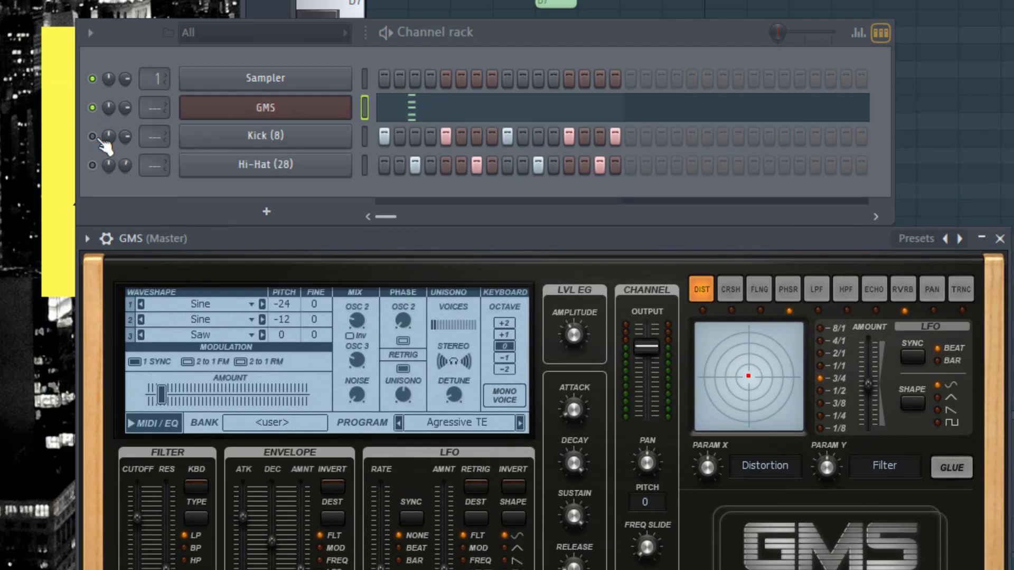
{"action": "key", "text": "space"}
{"action": "left_click_drag", "start_coordinate": [525, 237], "coordinate": [529, 143]}
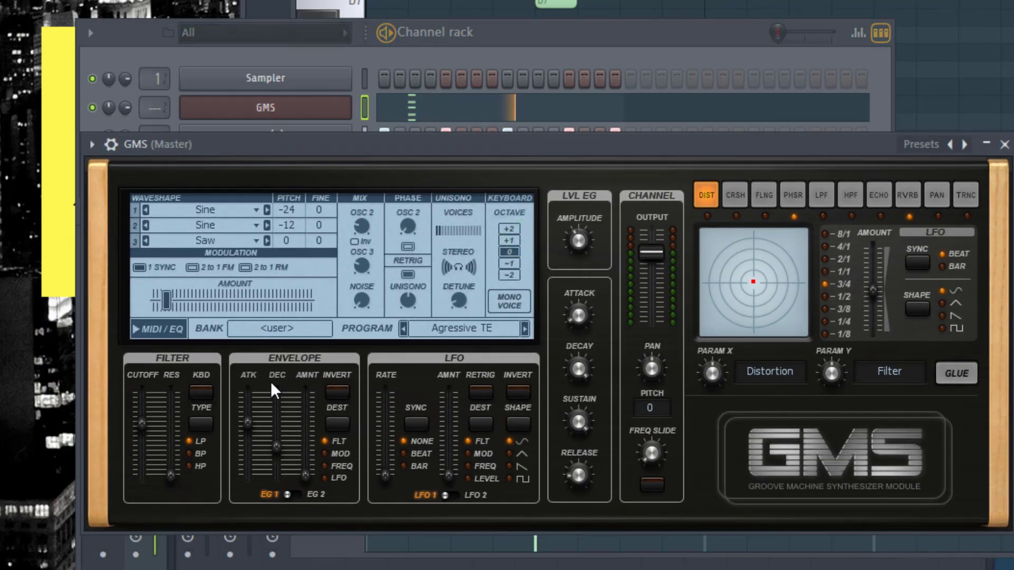
{"action": "left_click_drag", "start_coordinate": [142, 426], "coordinate": [142, 403]}
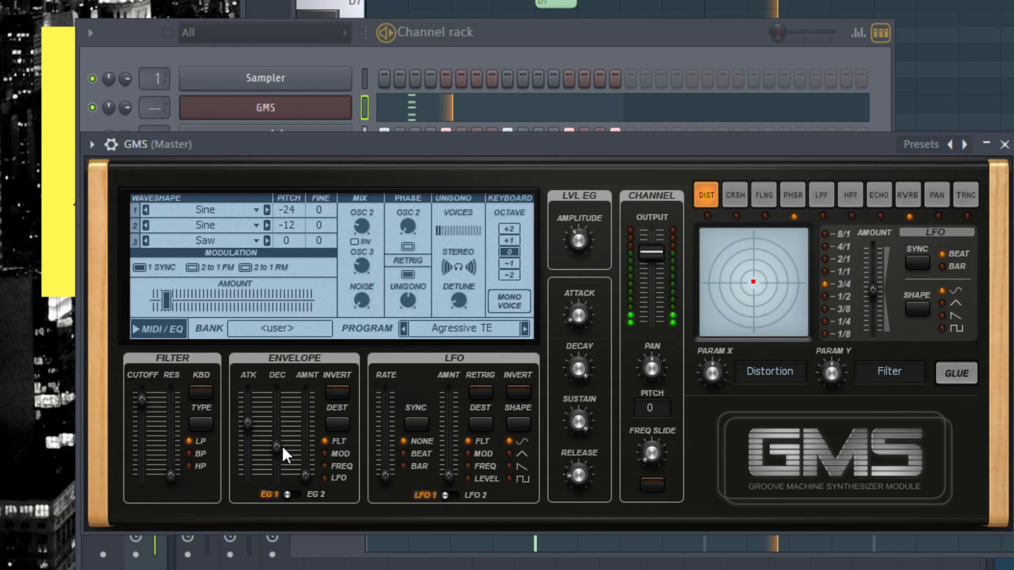
{"action": "left_click_drag", "start_coordinate": [278, 446], "coordinate": [248, 438]}
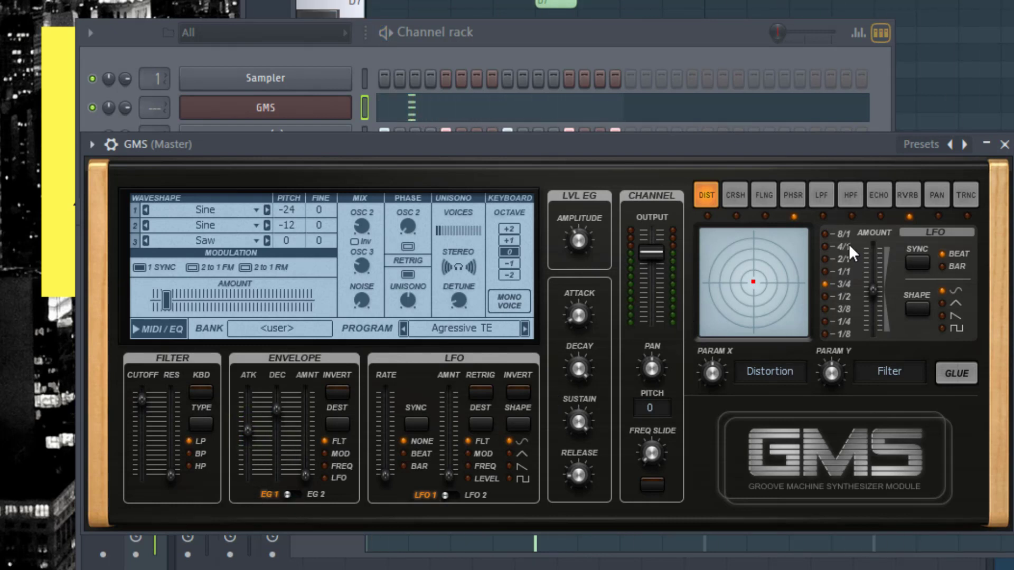
- Select the GMS reverb effect and raise its feedback and filter to moderately above centre on the XY pad during playback
{"action": "left_click_drag", "start_coordinate": [857, 163], "coordinate": [775, 236]}
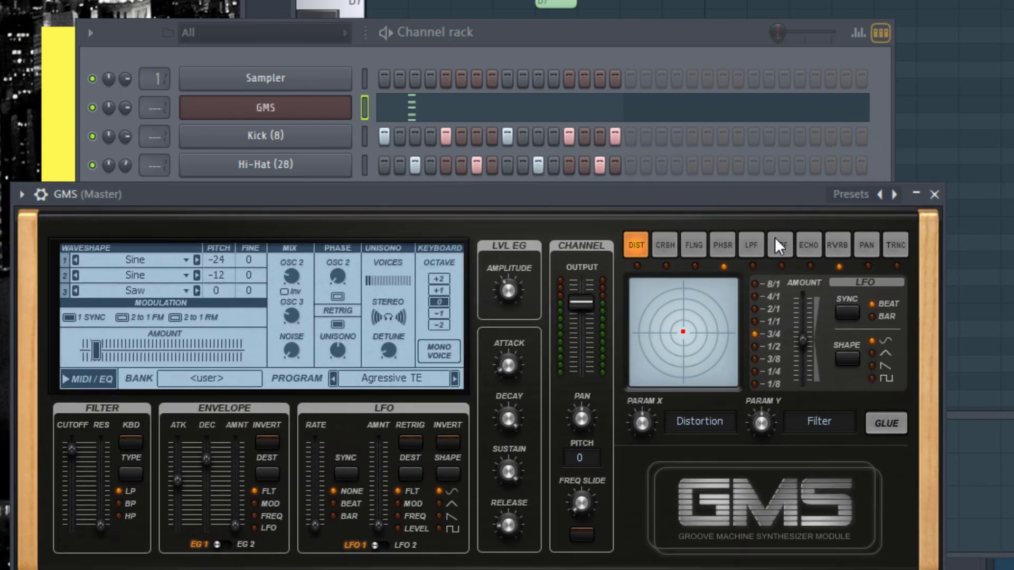
{"action": "left_click", "coordinate": [839, 246]}
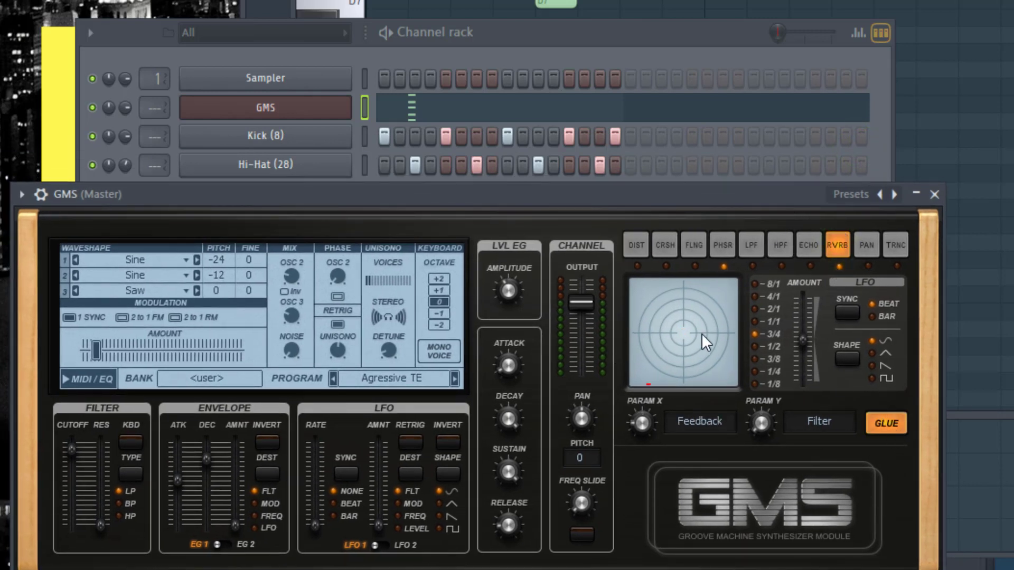
{"action": "key", "text": "space"}
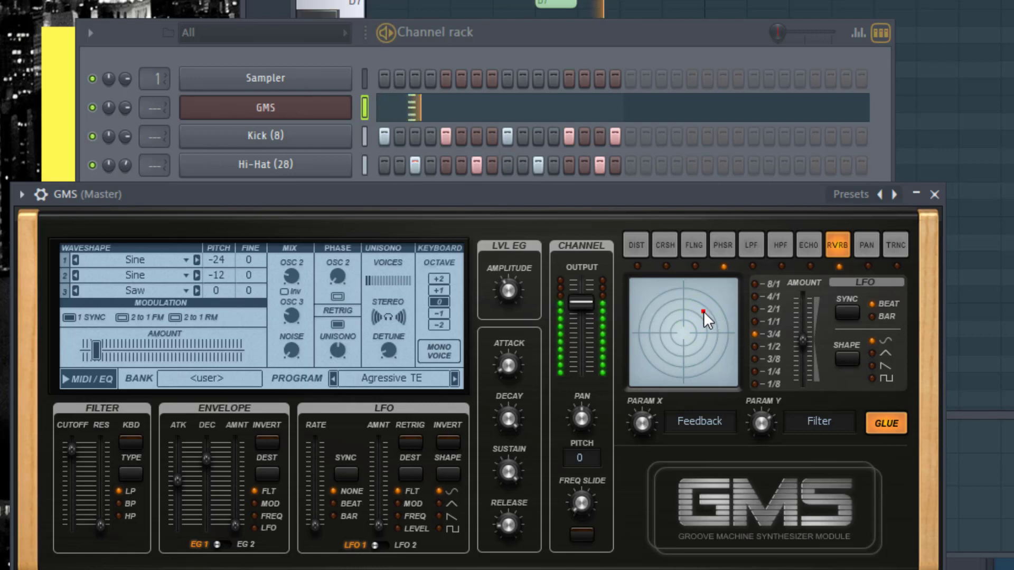
{"action": "left_click_drag", "start_coordinate": [703, 312], "coordinate": [710, 310]}
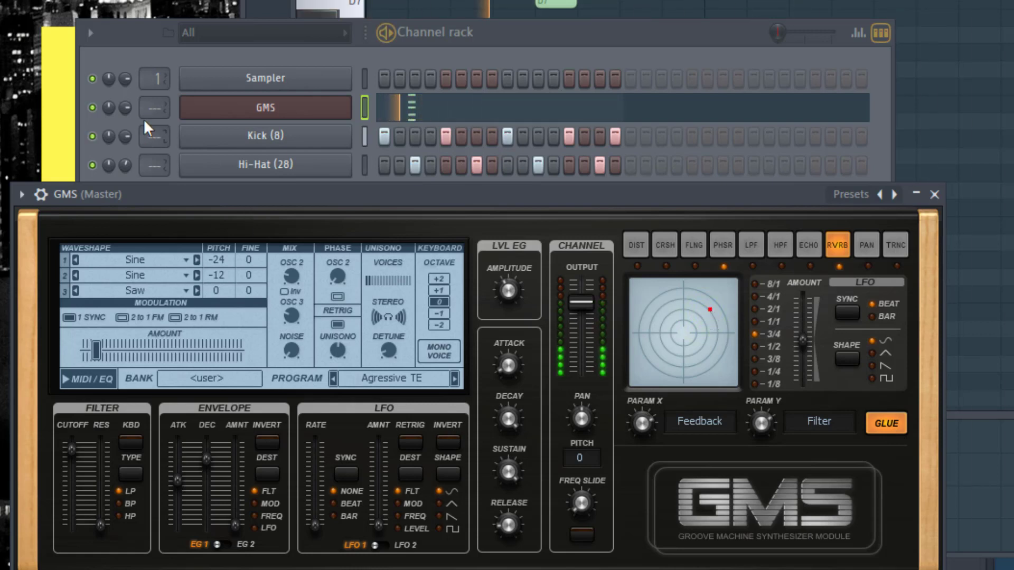
- Lower the GMS channel volume slightly and nudge the level envelope's attack while the pattern plays
{"action": "left_click", "coordinate": [125, 110]}
{"action": "left_click", "coordinate": [43, 207]}
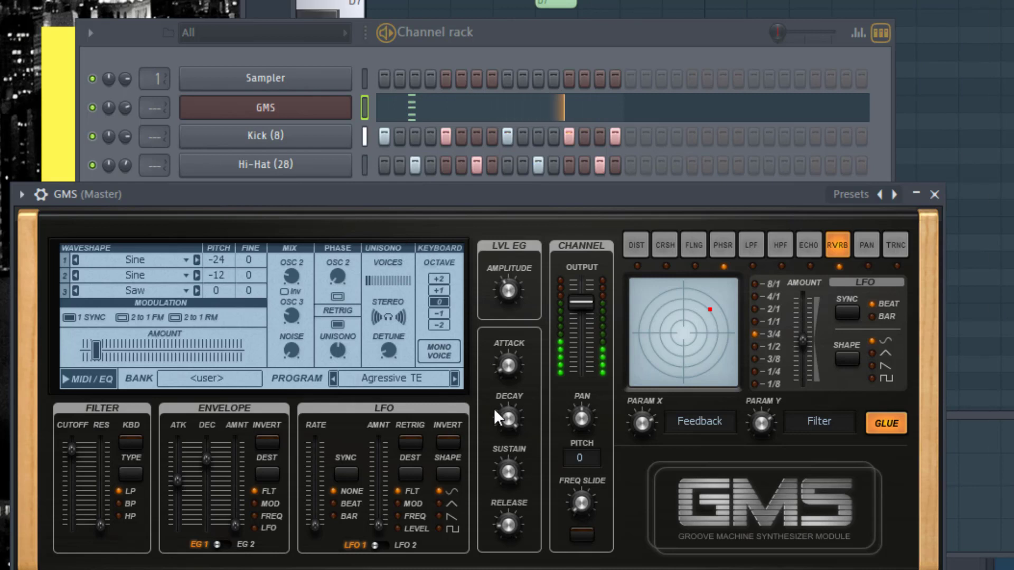
{"action": "mouse_move", "coordinate": [510, 369]}
{"action": "left_mouse_down"}
{"action": "mouse_move", "coordinate": [510, 340]}
{"action": "mouse_move", "coordinate": [508, 365]}
{"action": "left_mouse_up"}
{"action": "key", "text": "space"}
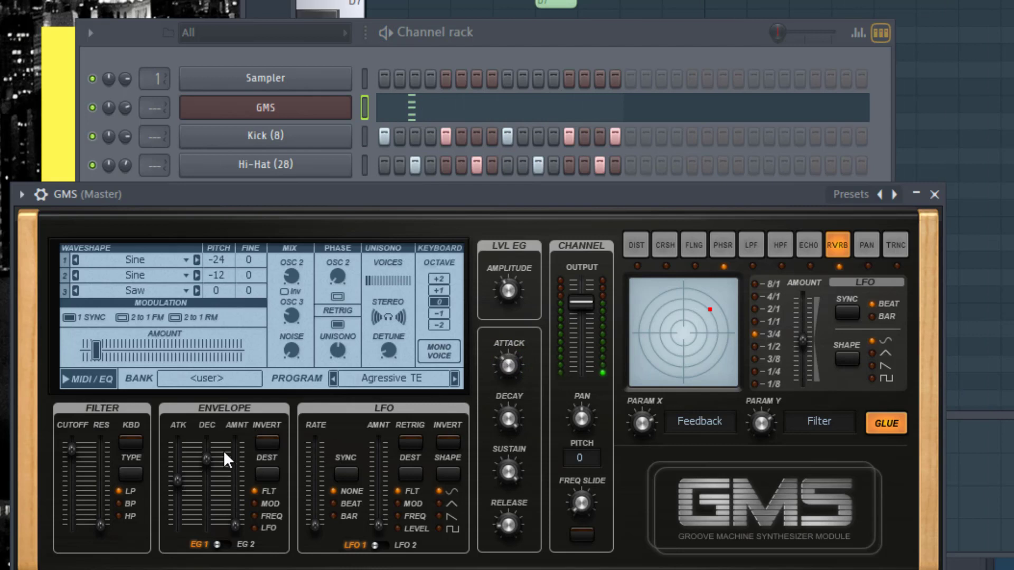
- Nudge the filter envelope attack and the level envelope's attack, decay and sustain, and lower the filter cutoff slightly during playback
{"action": "left_click", "coordinate": [207, 460]}
{"action": "left_click", "coordinate": [178, 483]}
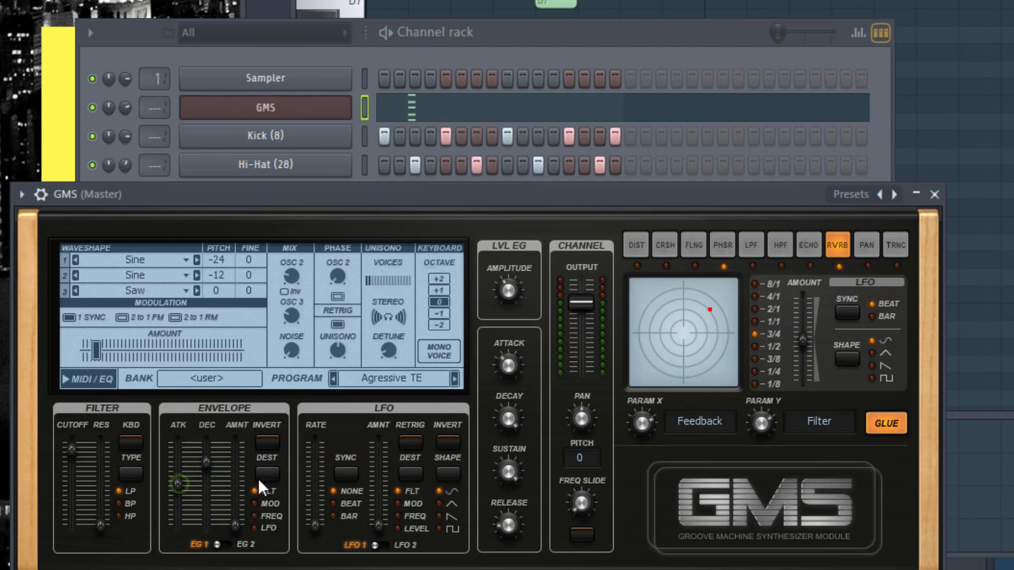
{"action": "mouse_move", "coordinate": [504, 363]}
{"action": "left_mouse_down"}
{"action": "mouse_move", "coordinate": [508, 373]}
{"action": "mouse_move", "coordinate": [502, 361]}
{"action": "left_mouse_up"}
{"action": "key", "text": "space"}
{"action": "left_click", "coordinate": [508, 362]}
{"action": "left_click_drag", "start_coordinate": [503, 417], "coordinate": [502, 424]}
{"action": "left_click_drag", "start_coordinate": [508, 471], "coordinate": [508, 476]}
{"action": "left_click_drag", "start_coordinate": [508, 364], "coordinate": [508, 366]}
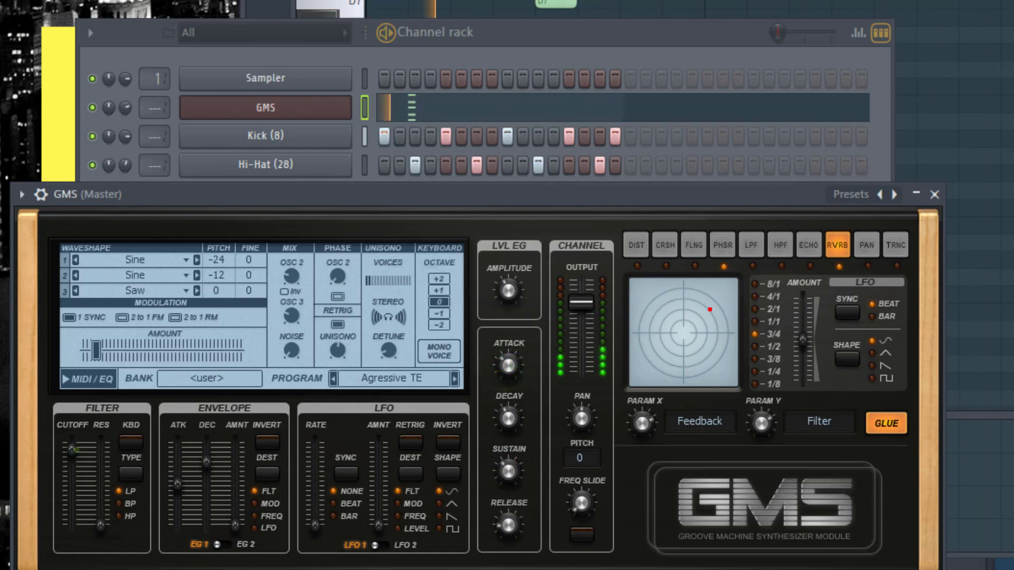
{"action": "left_click_drag", "start_coordinate": [72, 449], "coordinate": [72, 464]}
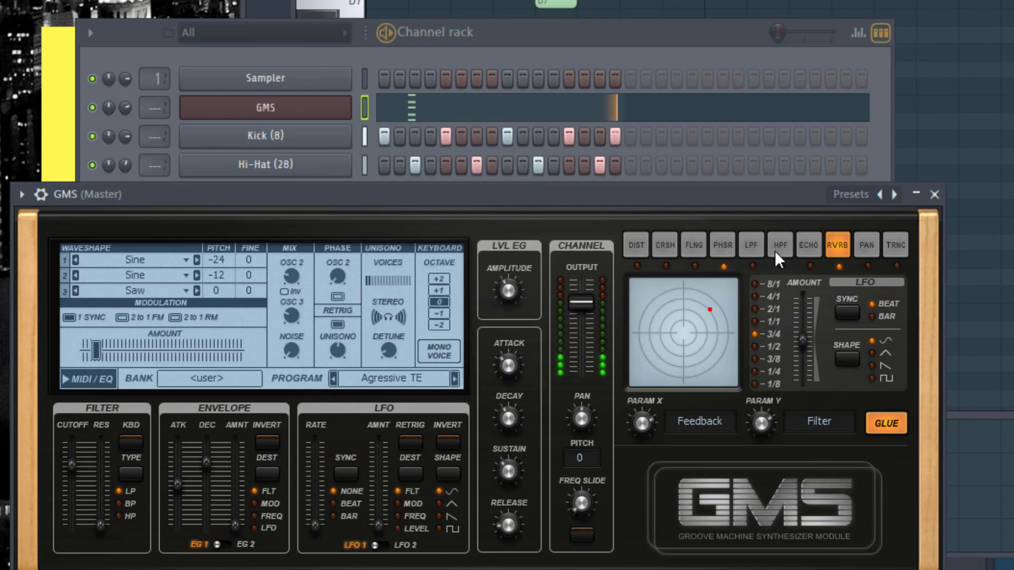
- Select the GMS echo effect, try XY pad positions above centre, and raise the filter cutoff slightly
{"action": "left_click", "coordinate": [815, 247]}
{"action": "left_click_drag", "start_coordinate": [708, 313], "coordinate": [705, 309]}
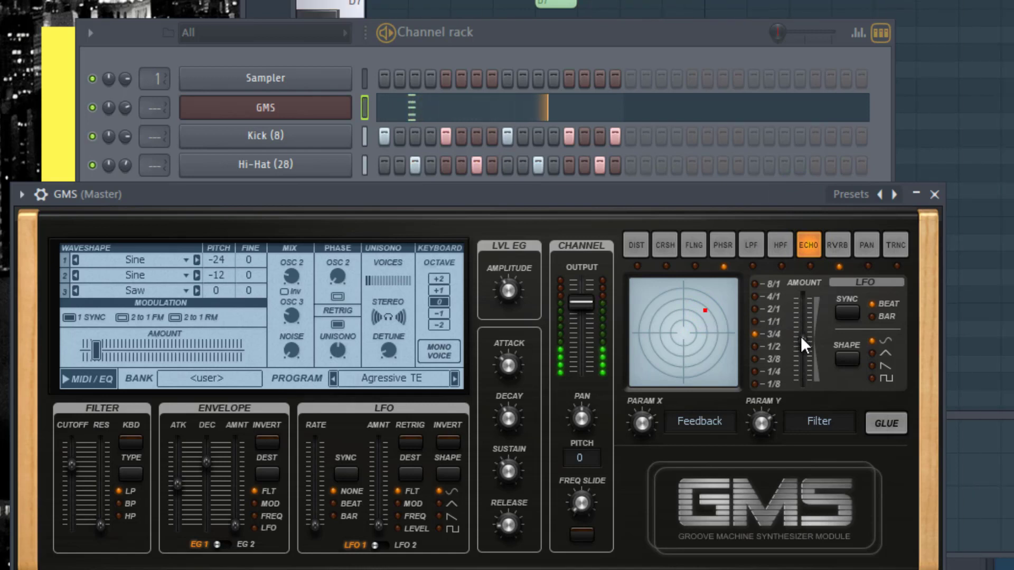
{"action": "left_click_drag", "start_coordinate": [802, 339], "coordinate": [802, 333]}
{"action": "left_click_drag", "start_coordinate": [705, 311], "coordinate": [718, 322]}
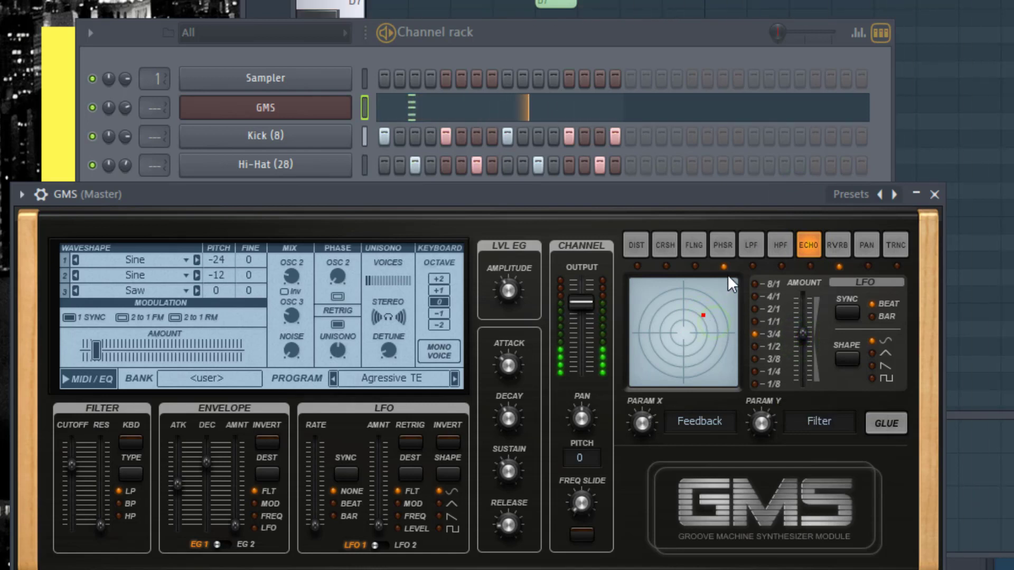
{"action": "key", "text": "space"}
{"action": "left_click_drag", "start_coordinate": [75, 469], "coordinate": [75, 463]}
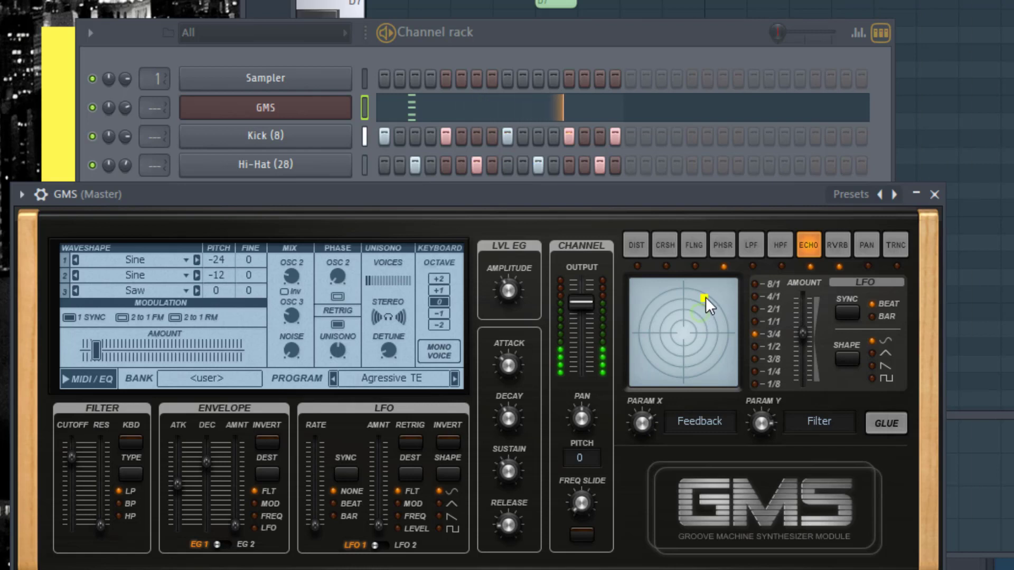
- Glue the echo effect and set its feedback and filter well above centre on the XY pad
{"action": "left_click_drag", "start_coordinate": [706, 297], "coordinate": [725, 322]}
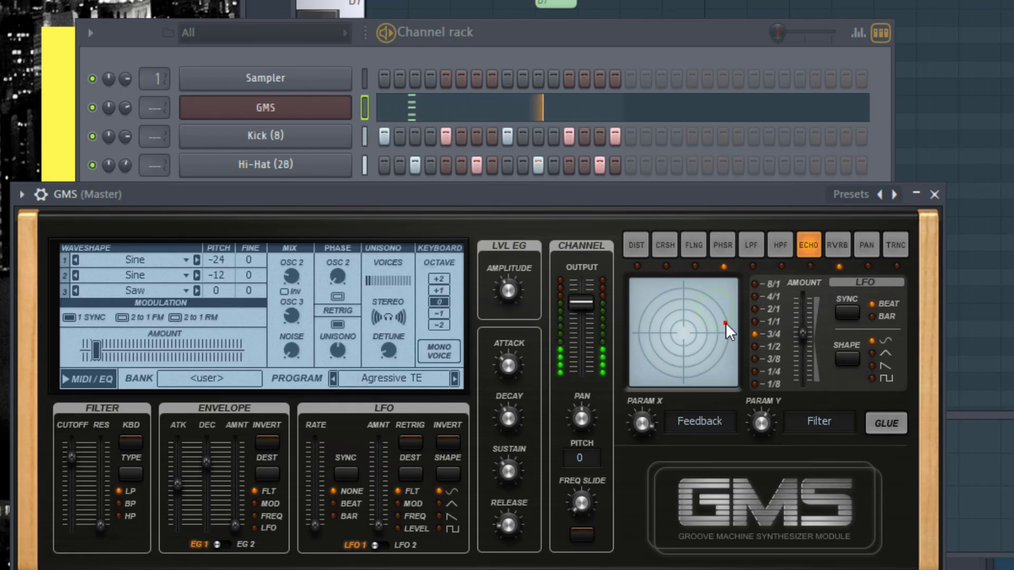
{"action": "left_click", "coordinate": [880, 420]}
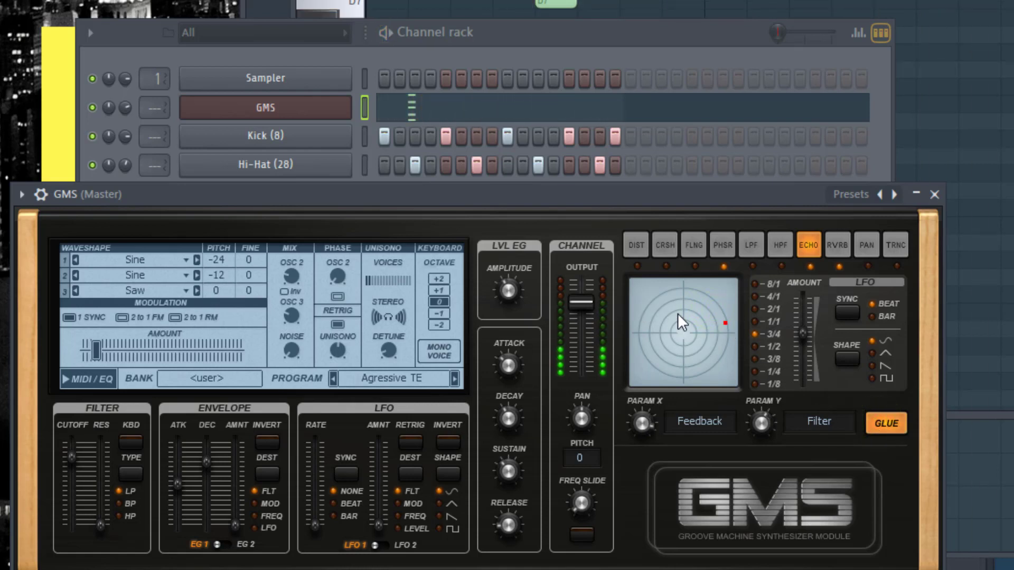
{"action": "mouse_move", "coordinate": [718, 315]}
{"action": "left_mouse_down"}
{"action": "mouse_move", "coordinate": [709, 310]}
{"action": "mouse_move", "coordinate": [716, 300]}
{"action": "left_mouse_up"}
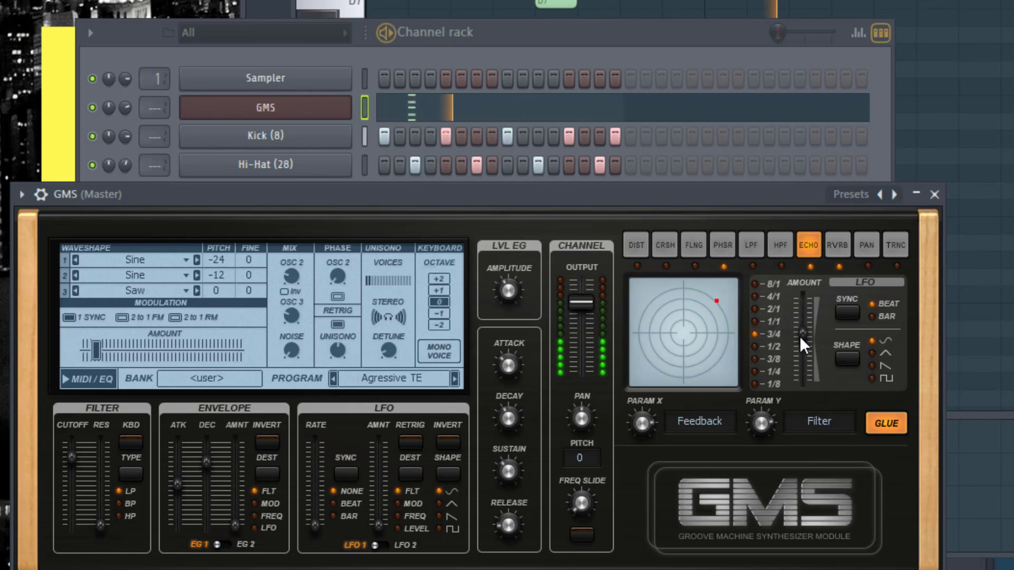
- Try lower echo amounts and rates of 1/2 and 1/4, returning the rate to 3/4
{"action": "left_click_drag", "start_coordinate": [803, 332], "coordinate": [804, 339]}
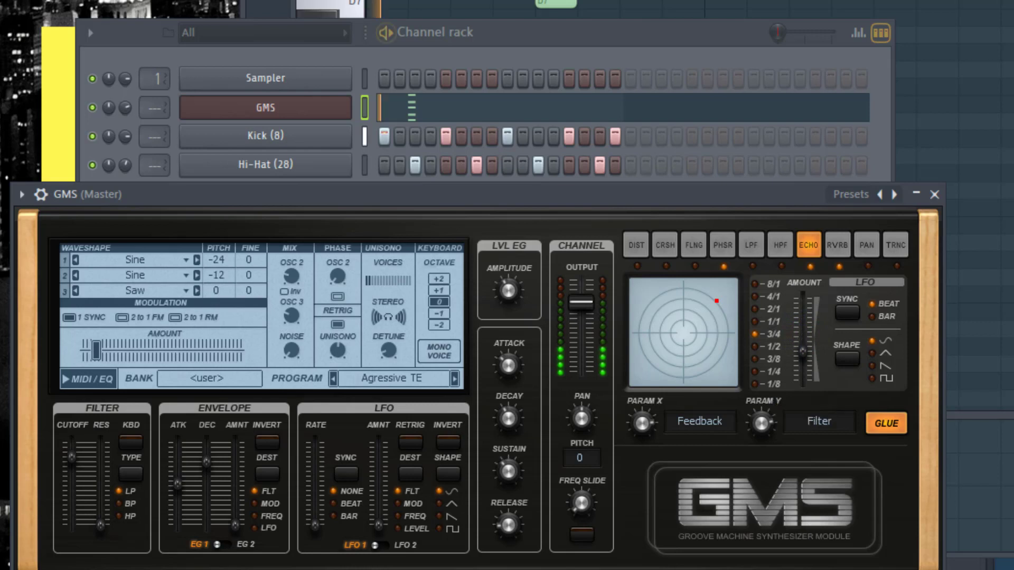
{"action": "left_click_drag", "start_coordinate": [803, 341], "coordinate": [803, 351]}
{"action": "left_click", "coordinate": [755, 346]}
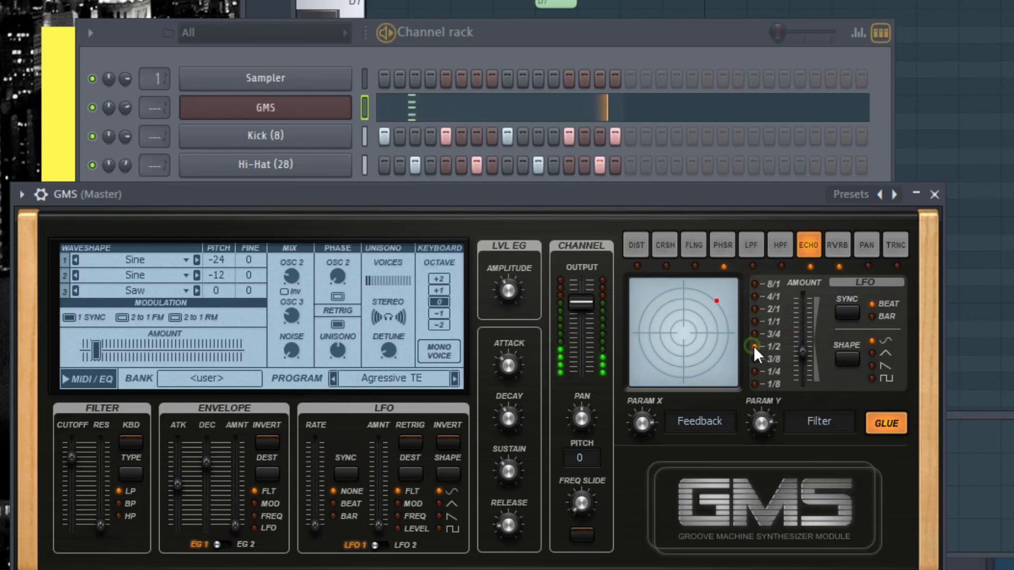
{"action": "left_click_drag", "start_coordinate": [802, 350], "coordinate": [802, 339]}
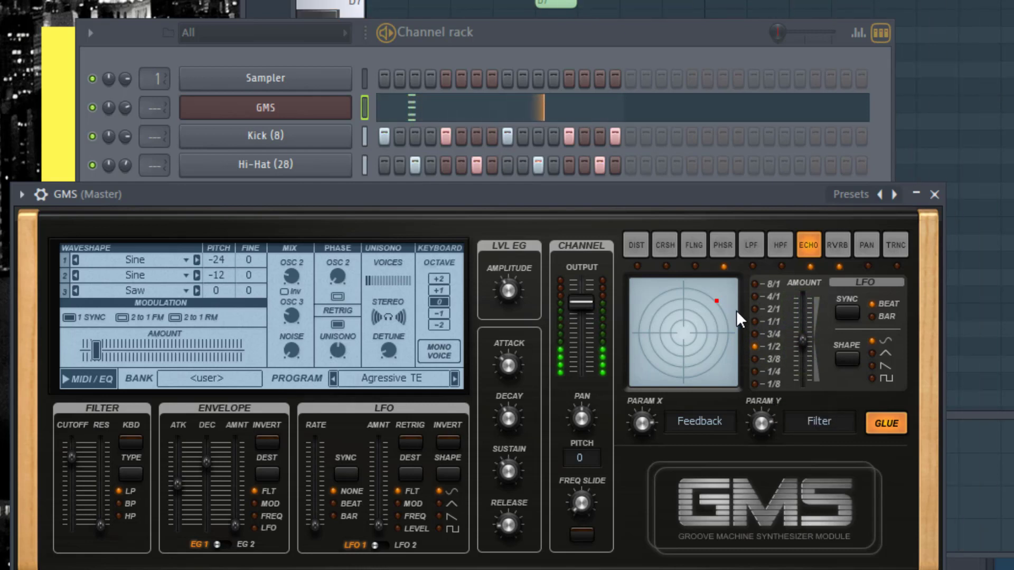
{"action": "left_click", "coordinate": [754, 372]}
{"action": "left_click", "coordinate": [756, 334]}
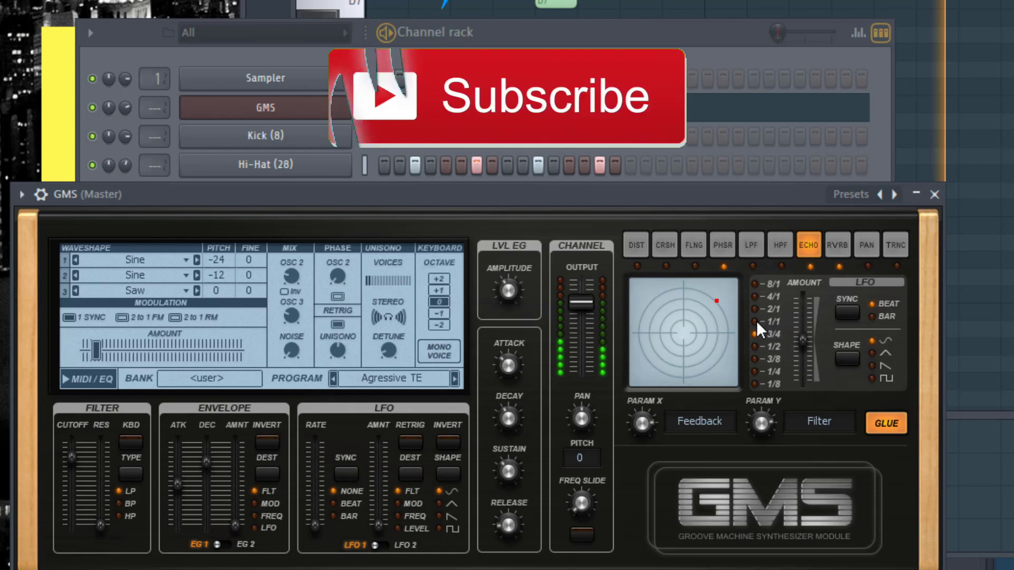
- Raise the echo amount well above its midpoint, and rebuild the feedback and filter from centre to well above it
{"action": "left_click_drag", "start_coordinate": [802, 336], "coordinate": [803, 305]}
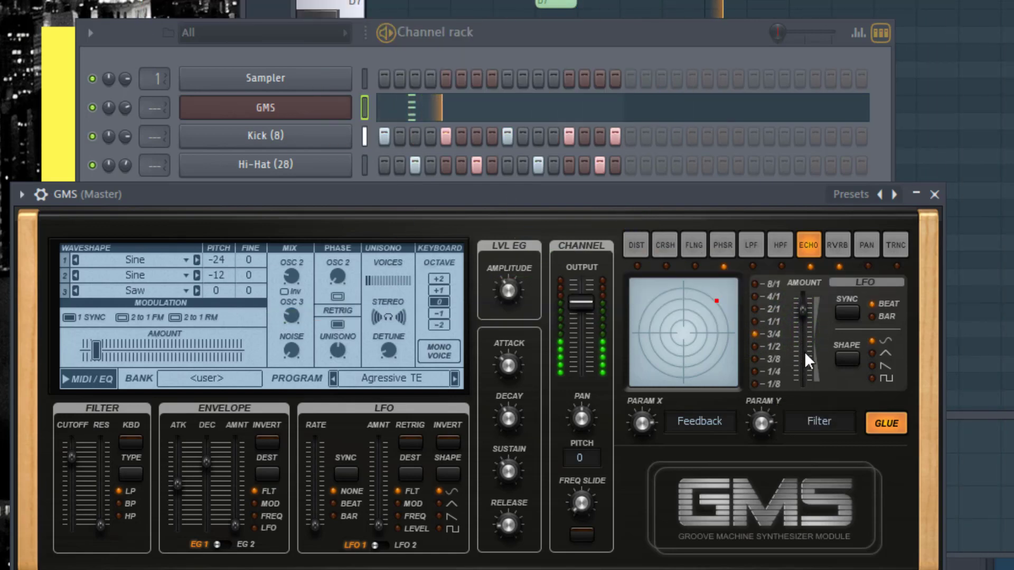
{"action": "left_click_drag", "start_coordinate": [714, 302], "coordinate": [685, 334]}
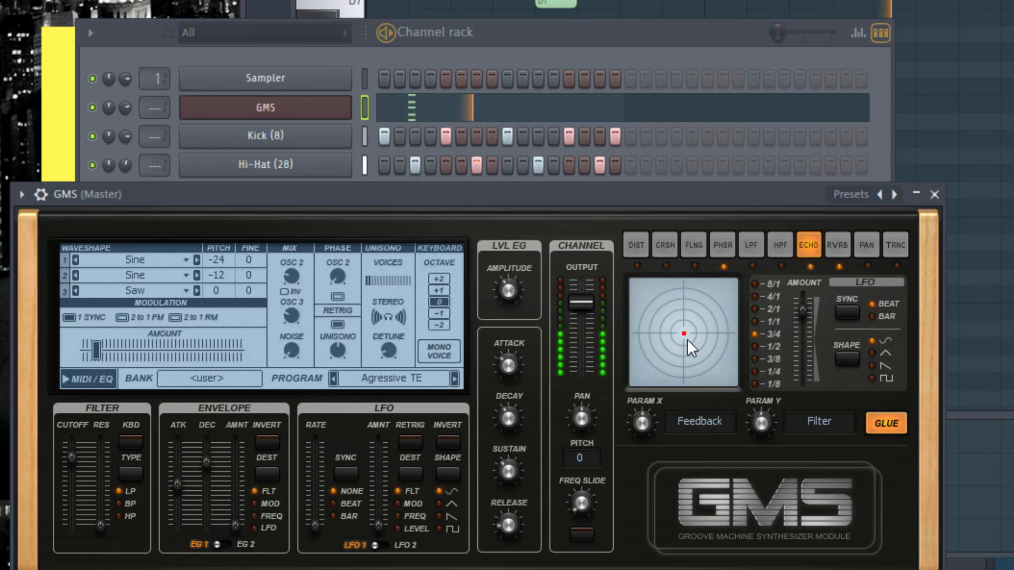
{"action": "mouse_move", "coordinate": [642, 423]}
{"action": "left_mouse_down"}
{"action": "mouse_move", "coordinate": [642, 399]}
{"action": "mouse_move", "coordinate": [642, 429]}
{"action": "left_mouse_up"}
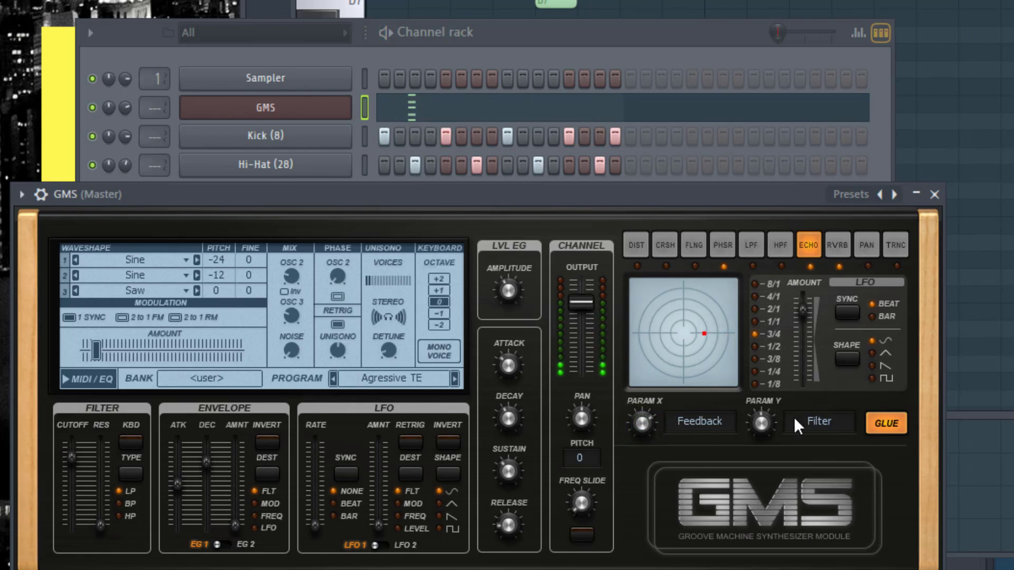
{"action": "left_click_drag", "start_coordinate": [762, 422], "coordinate": [761, 415]}
{"action": "key", "text": "space"}
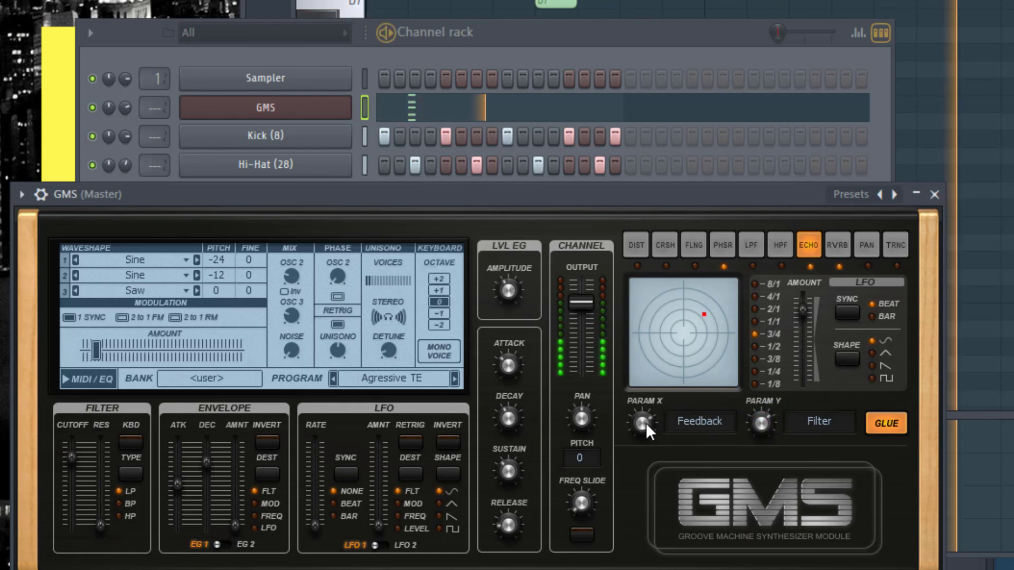
{"action": "left_click_drag", "start_coordinate": [647, 423], "coordinate": [647, 408]}
{"action": "left_click_drag", "start_coordinate": [765, 426], "coordinate": [764, 414]}
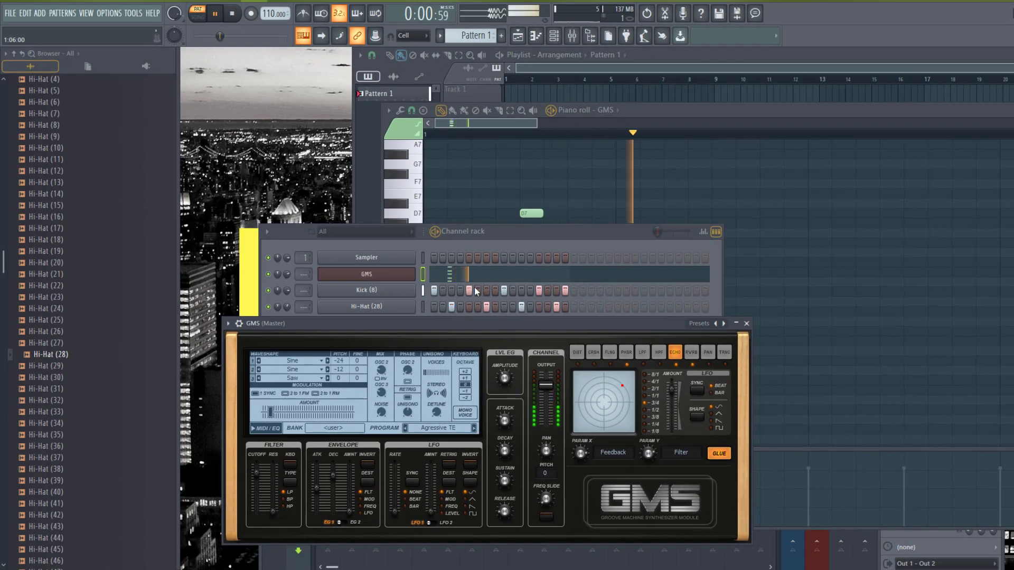
- Copy the GMS chord to step 11 in the piano roll and raise the copy three semitones
{"action": "left_click", "coordinate": [453, 131]}
{"action": "key", "text": "space"}
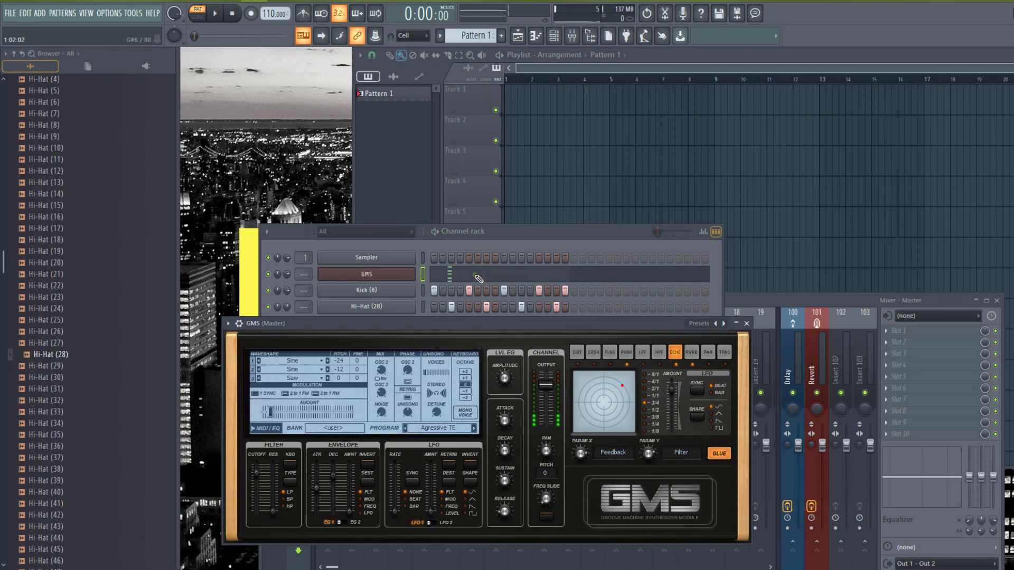
{"action": "left_click", "coordinate": [478, 279]}
{"action": "key", "text": "ctrl+a"}
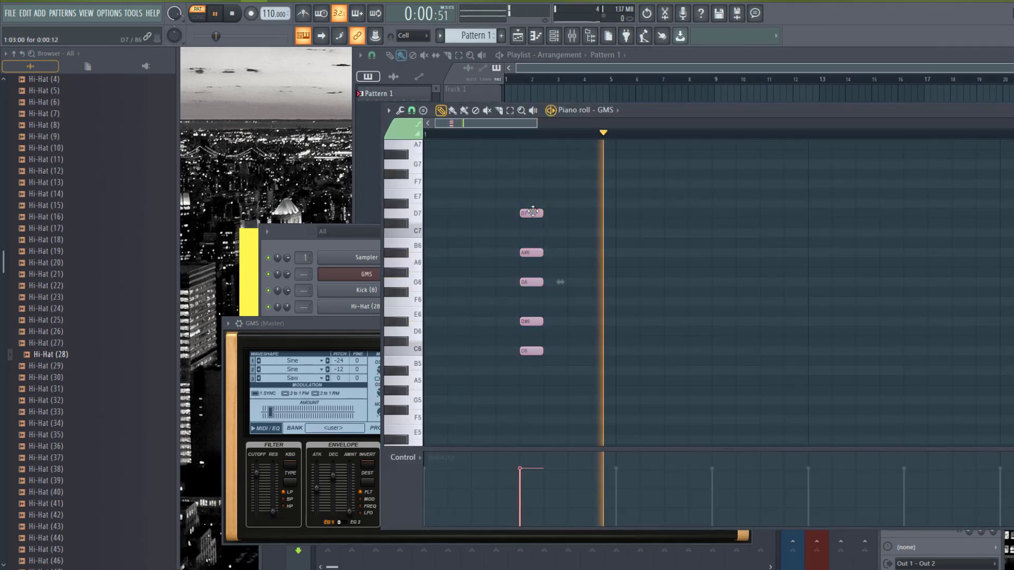
{"action": "scroll", "coordinate": [530, 126], "scroll_direction": "down", "scroll_amount": 8}
{"action": "key", "text": "space"}
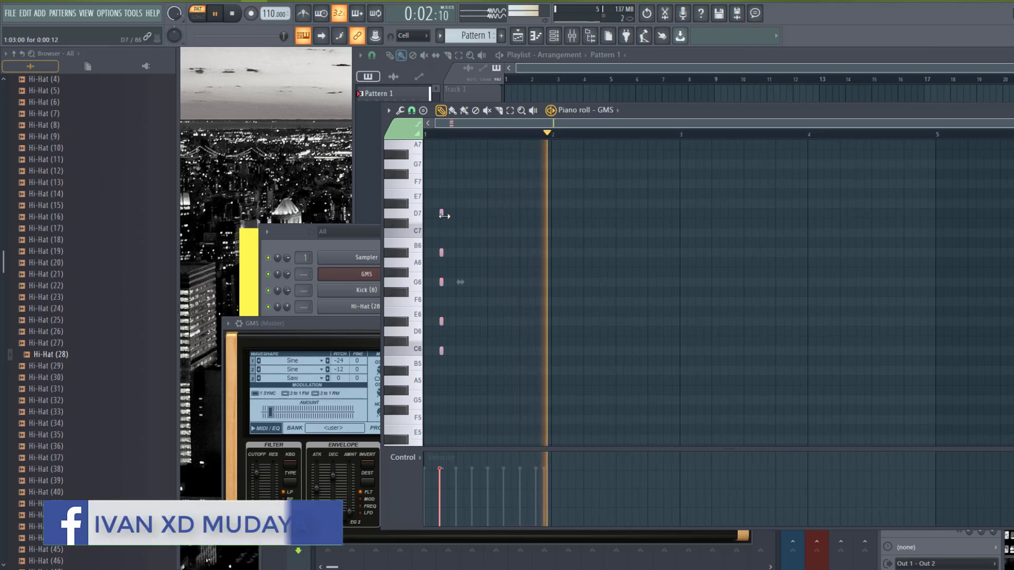
{"action": "key", "text": "space"}
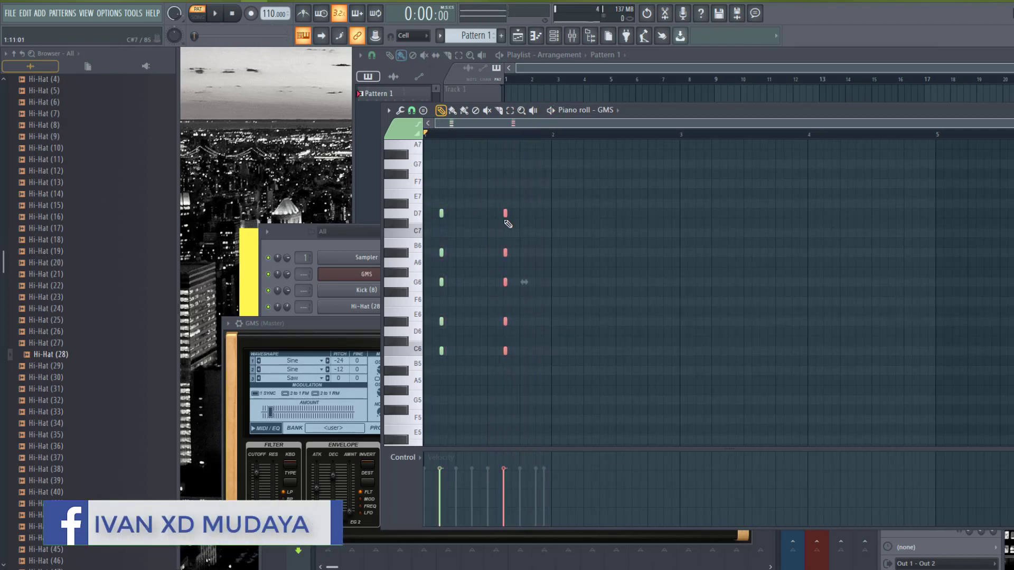
{"action": "left_click_drag", "start_coordinate": [504, 215], "coordinate": [505, 183]}
- Move the copied chord earlier to step 8 of the first bar
{"action": "key", "text": "space"}
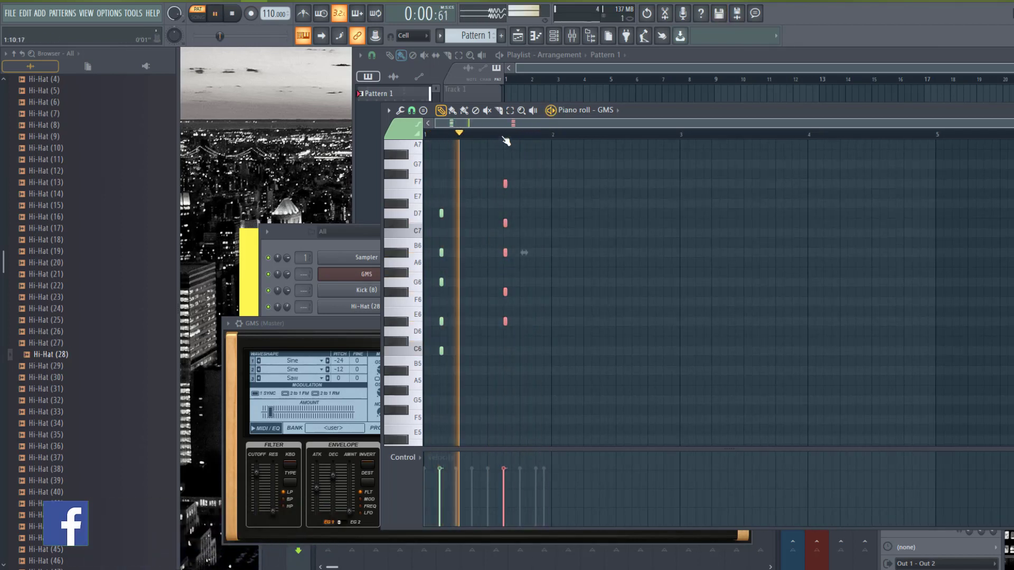
{"action": "scroll", "coordinate": [505, 139], "scroll_direction": "up", "scroll_amount": 1}
{"action": "scroll", "coordinate": [494, 139], "scroll_direction": "down", "scroll_amount": 1}
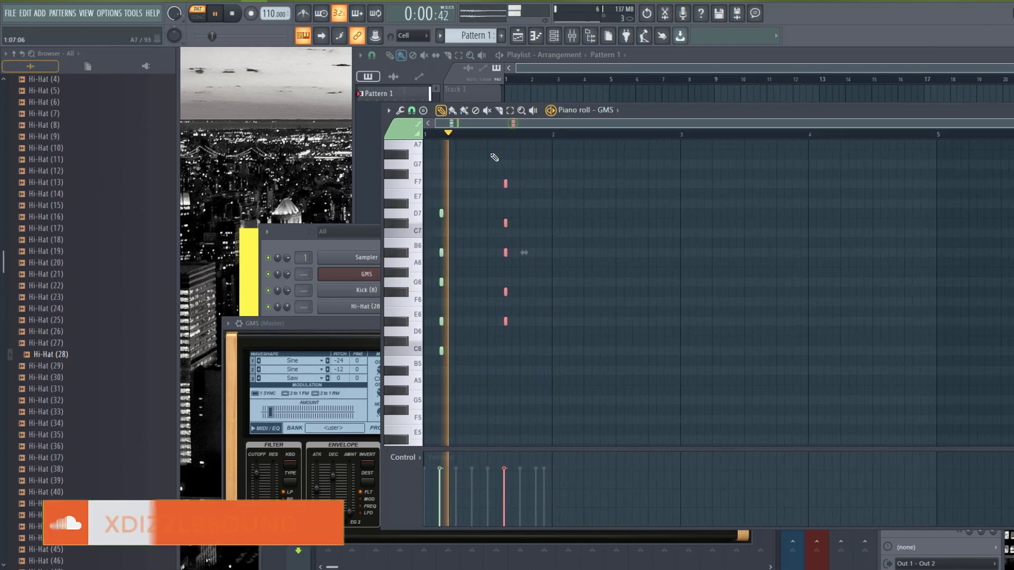
{"action": "scroll", "coordinate": [483, 137], "scroll_direction": "up", "scroll_amount": 2}
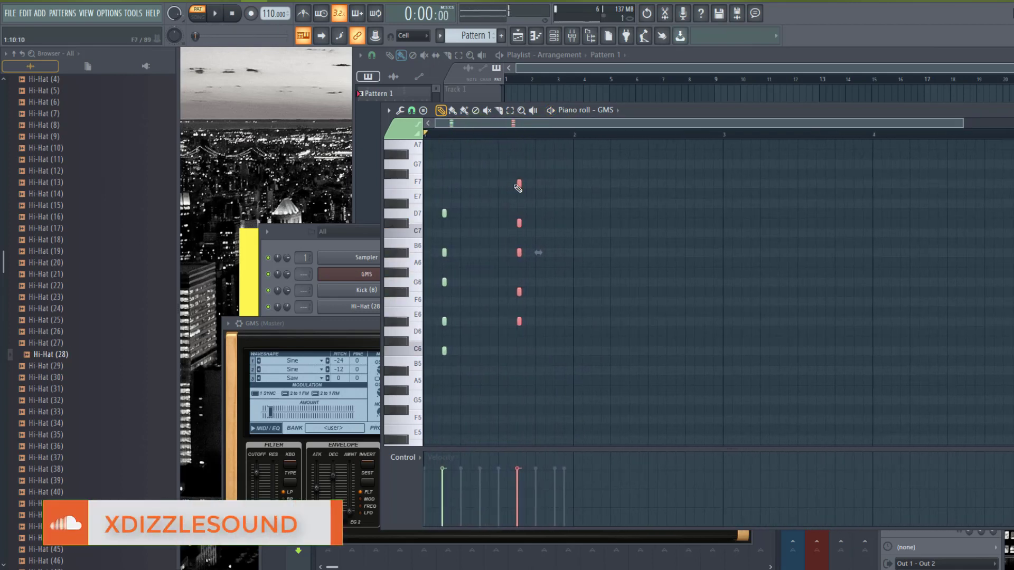
{"action": "left_click_drag", "start_coordinate": [520, 185], "coordinate": [490, 183]}
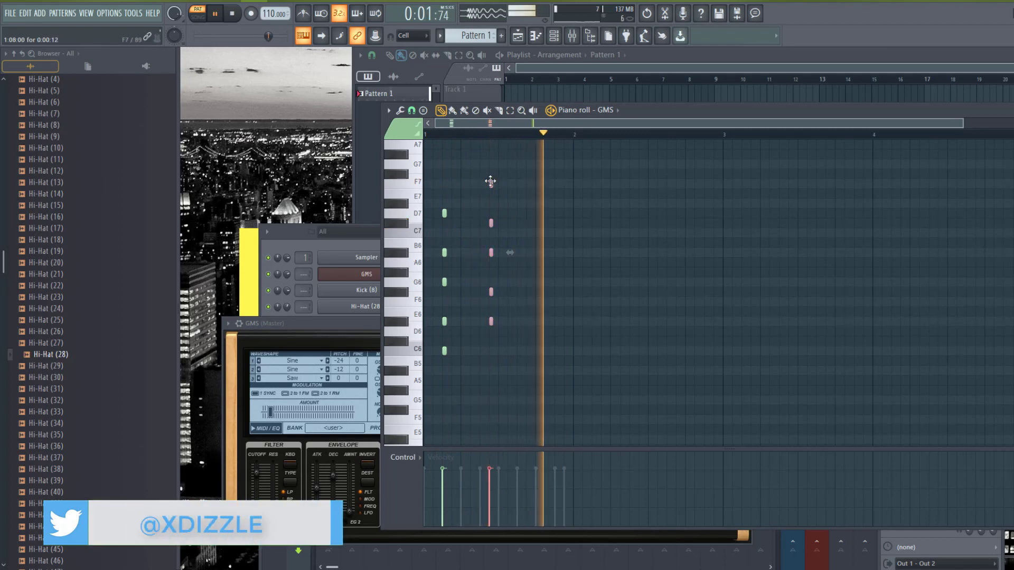
- Try the copied chord one semitone higher, and transpose it down to the first chord's pitches with D7 on top
{"action": "left_click_drag", "start_coordinate": [490, 173], "coordinate": [490, 170]}
{"action": "scroll", "coordinate": [491, 125], "scroll_direction": "up", "scroll_amount": 2}
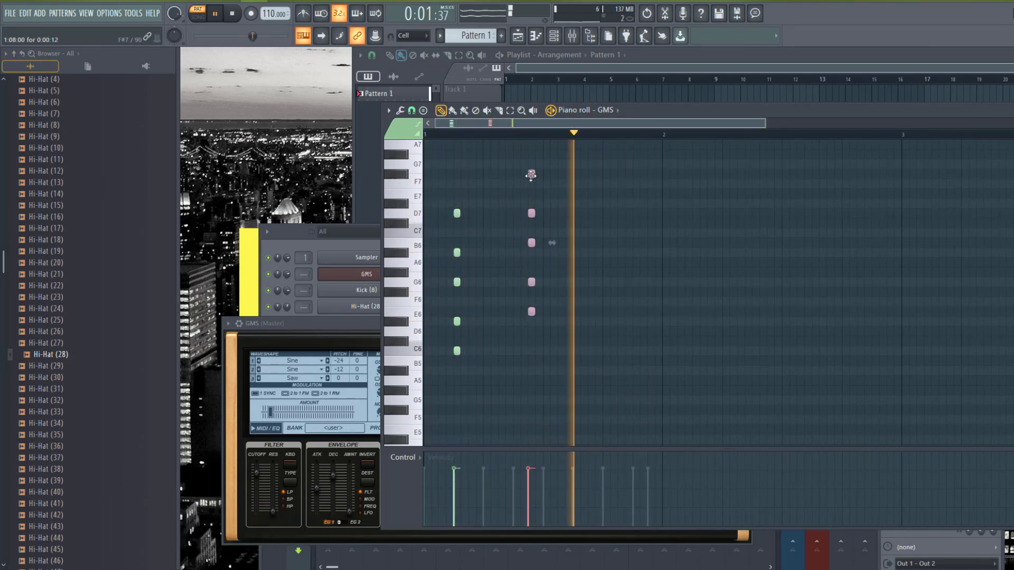
{"action": "left_click_drag", "start_coordinate": [530, 175], "coordinate": [533, 214]}
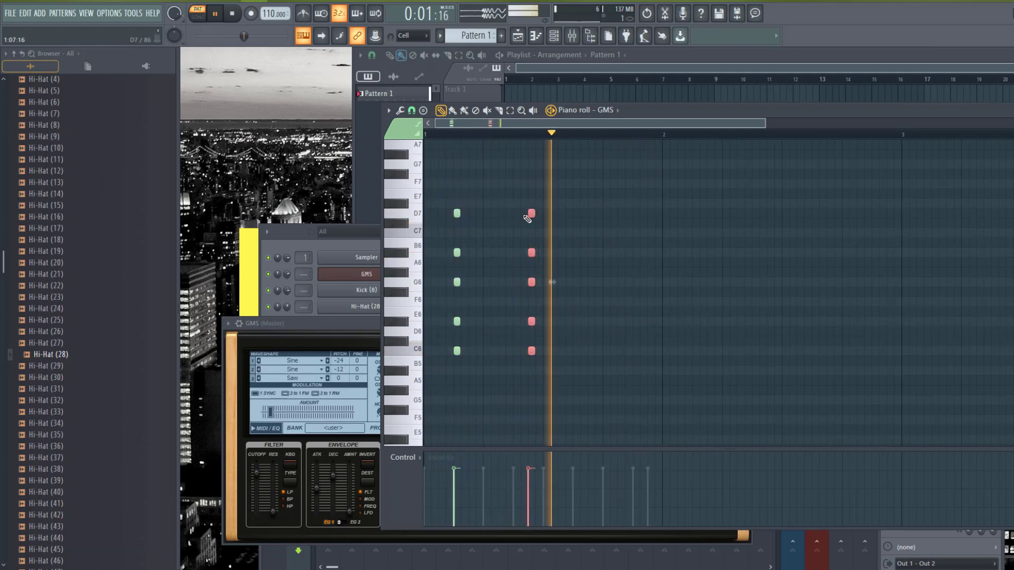
- Audition claps from the SA Deep House Sample Pack and add Clap (6) as a new channel below the hi-hat
{"action": "left_click", "coordinate": [292, 245]}
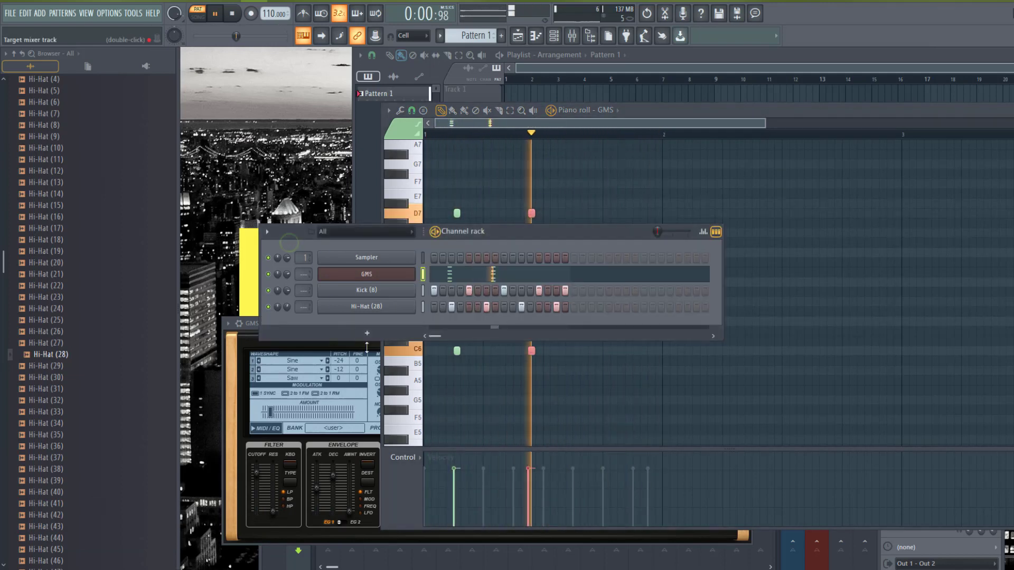
{"action": "left_click", "coordinate": [260, 390]}
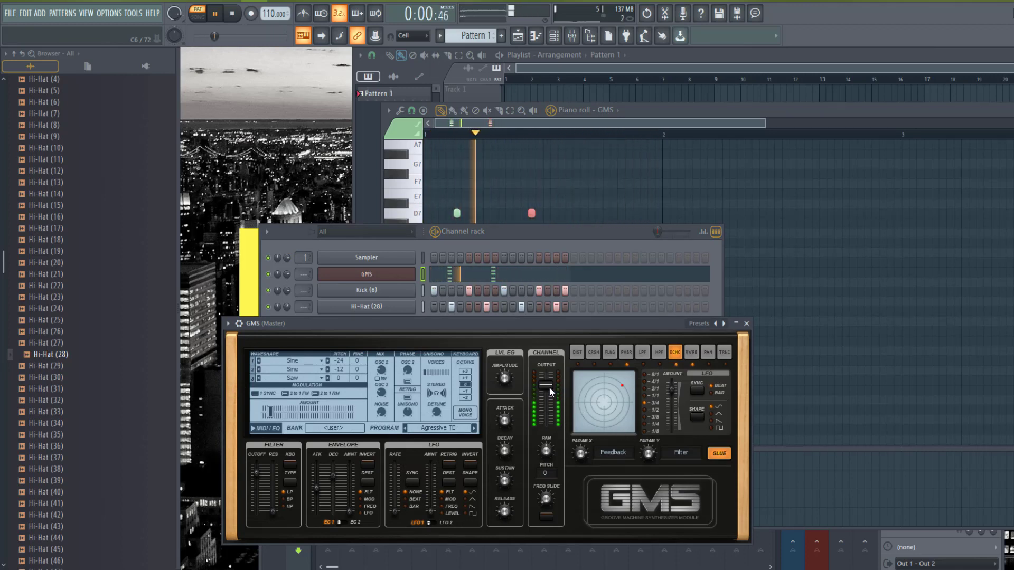
{"action": "left_click", "coordinate": [503, 250]}
{"action": "scroll", "coordinate": [90, 254], "scroll_direction": "up", "scroll_amount": 12}
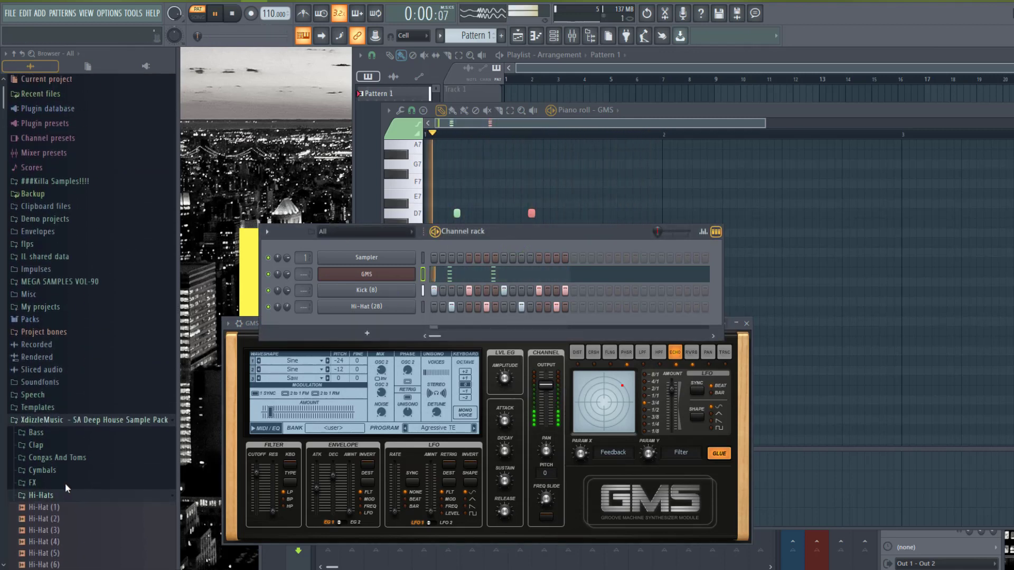
{"action": "left_click", "coordinate": [46, 446]}
{"action": "key", "text": "space"}
{"action": "left_click", "coordinate": [71, 304]}
{"action": "left_click", "coordinate": [73, 244]}
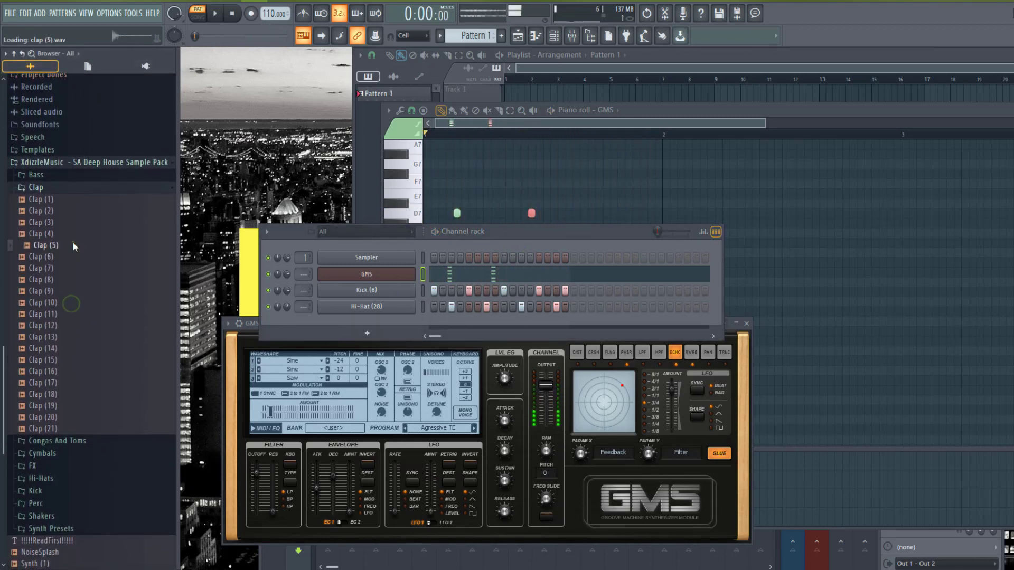
{"action": "left_click", "coordinate": [72, 278]}
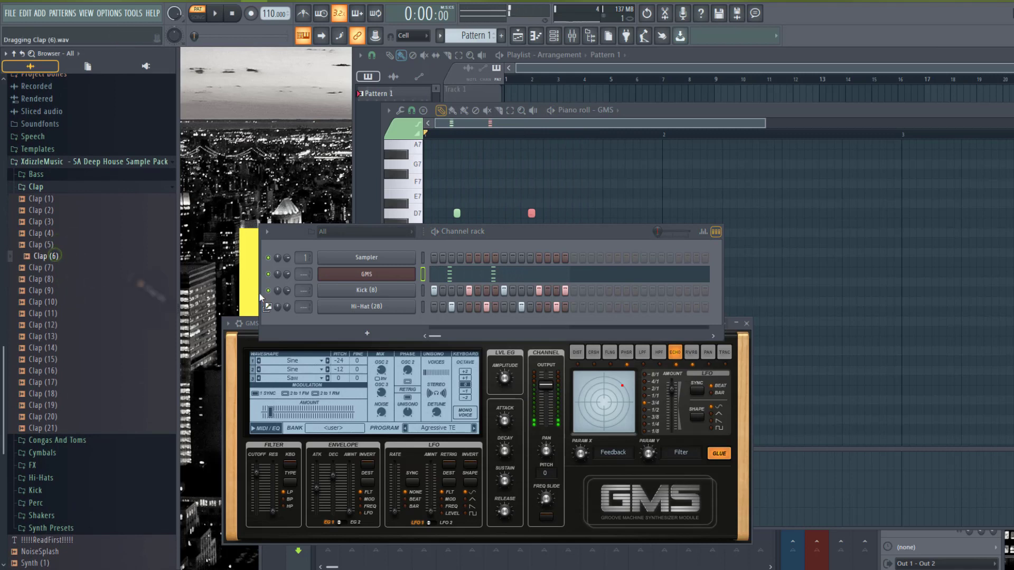
{"action": "left_click_drag", "start_coordinate": [258, 292], "coordinate": [329, 318]}
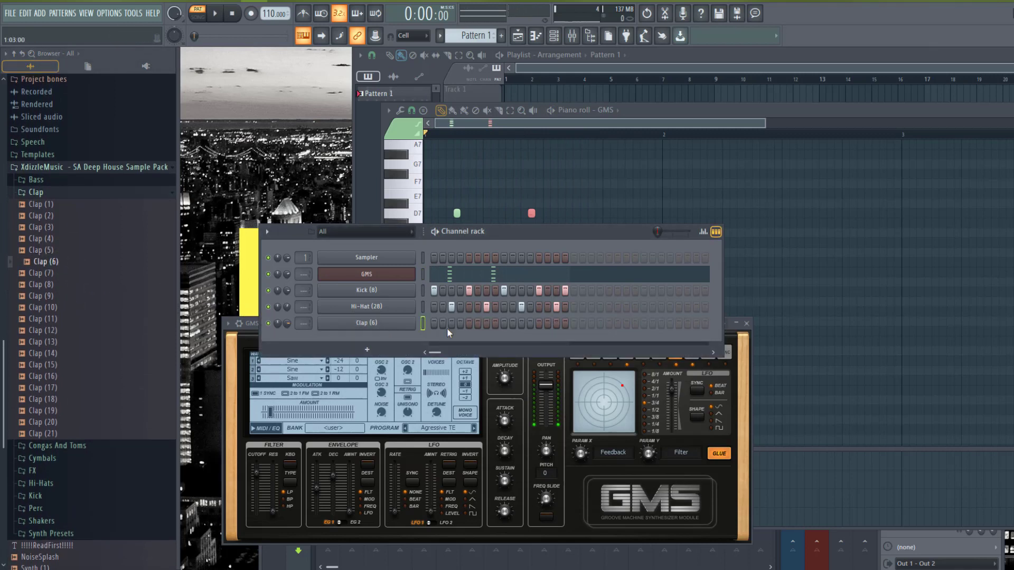
- Place Clap (6) hits on steps 5 and 13 and lower the clap channel's volume during playback
{"action": "left_click", "coordinate": [538, 323]}
{"action": "left_click_drag", "start_coordinate": [501, 235], "coordinate": [492, 238]}
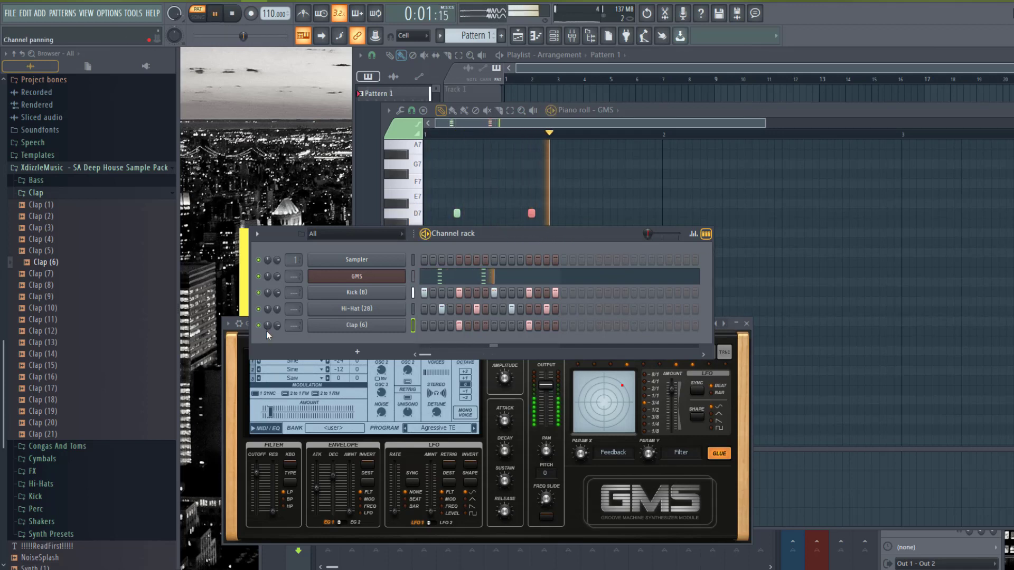
{"action": "left_click_drag", "start_coordinate": [276, 325], "coordinate": [277, 349]}
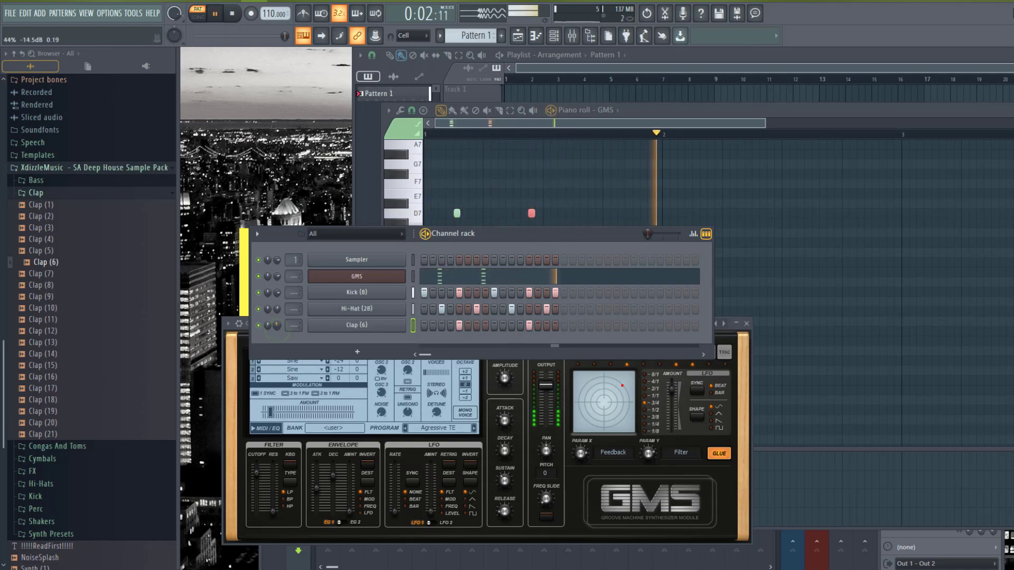
- Open the GMS synth and lower its filter cutoff to 0.64 % while the pattern plays
{"action": "left_click", "coordinate": [353, 326]}
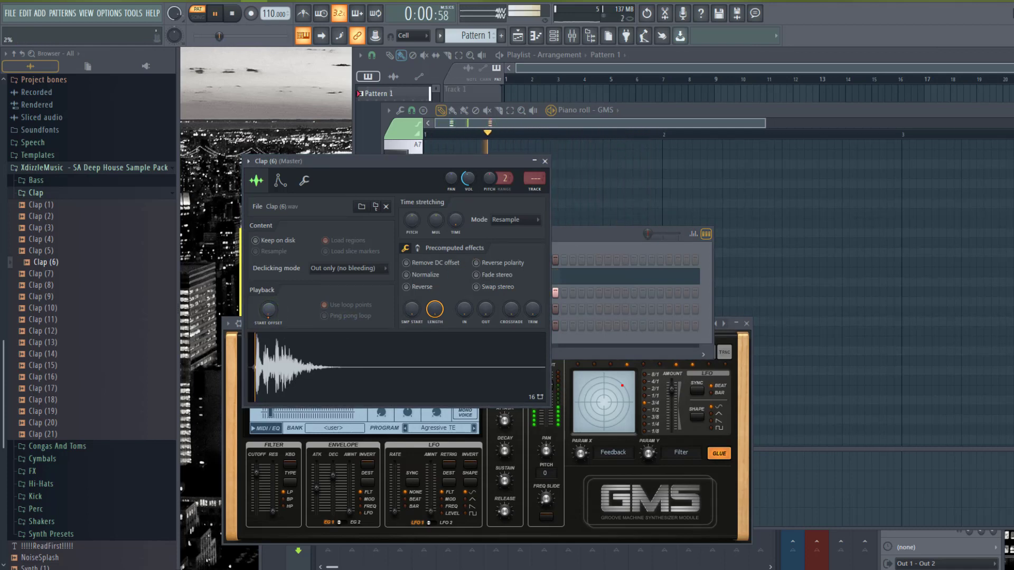
{"action": "left_click", "coordinate": [545, 161]}
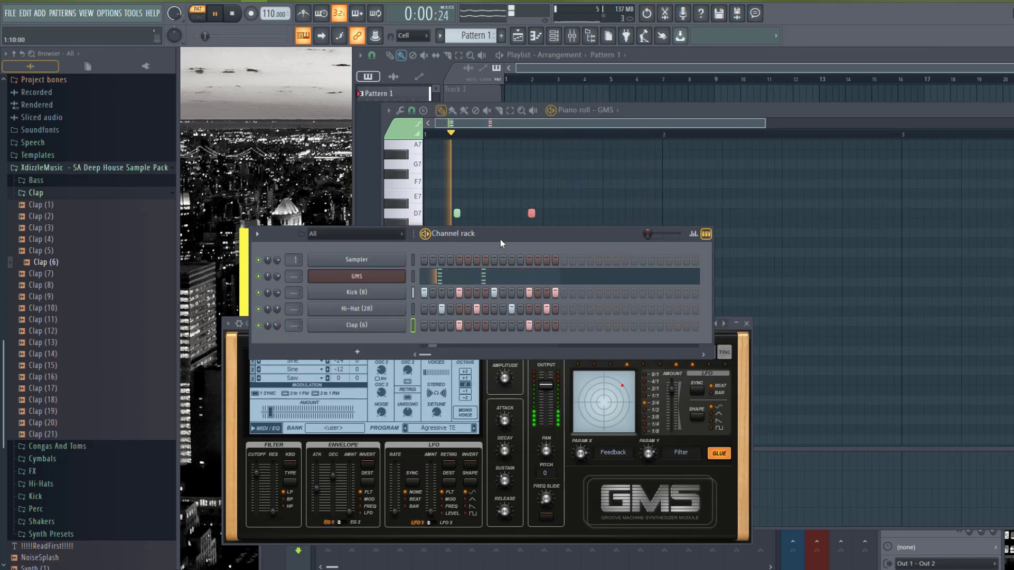
{"action": "left_click", "coordinate": [356, 276]}
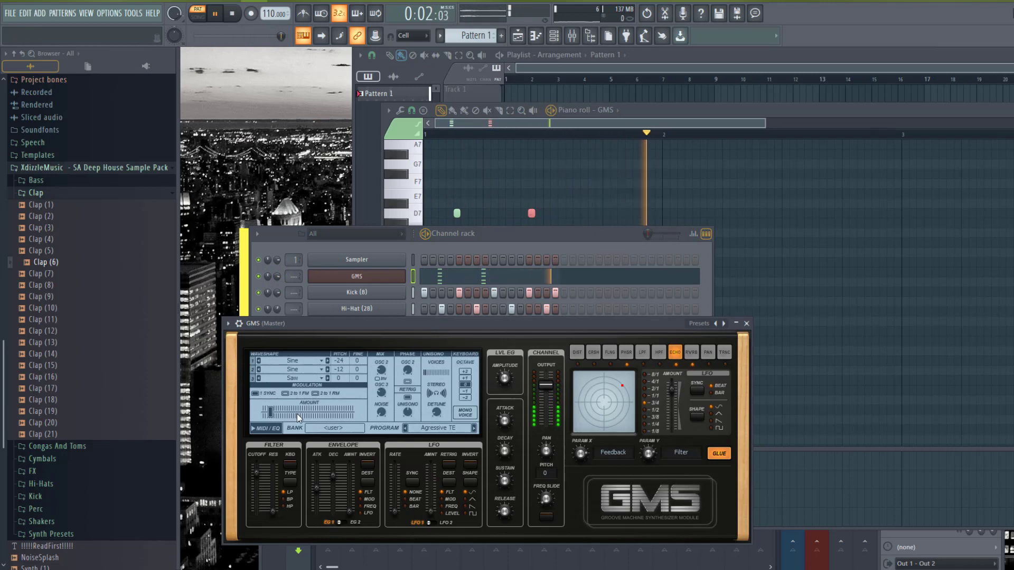
{"action": "left_click_drag", "start_coordinate": [256, 473], "coordinate": [257, 466]}
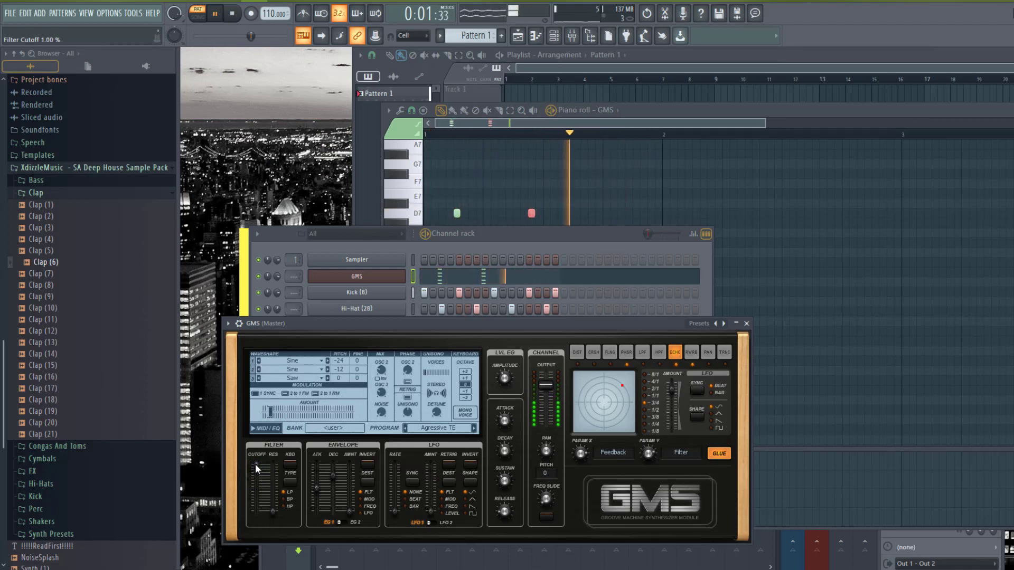
{"action": "left_click_drag", "start_coordinate": [256, 463], "coordinate": [255, 482]}
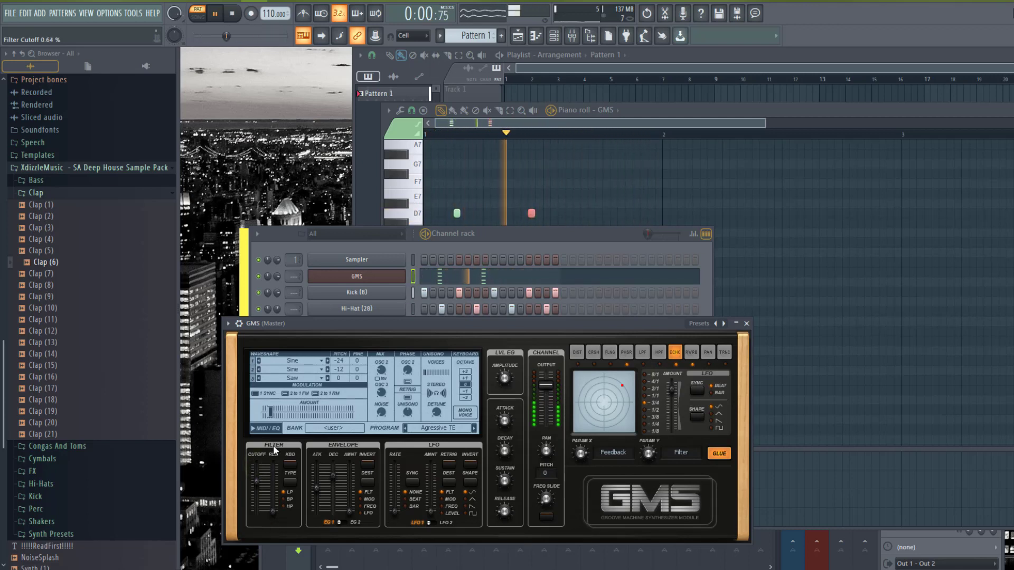
- Add a Toxic Biohazard channel below the clap and open its piano roll
{"action": "left_click", "coordinate": [508, 238]}
{"action": "left_click", "coordinate": [356, 352]}
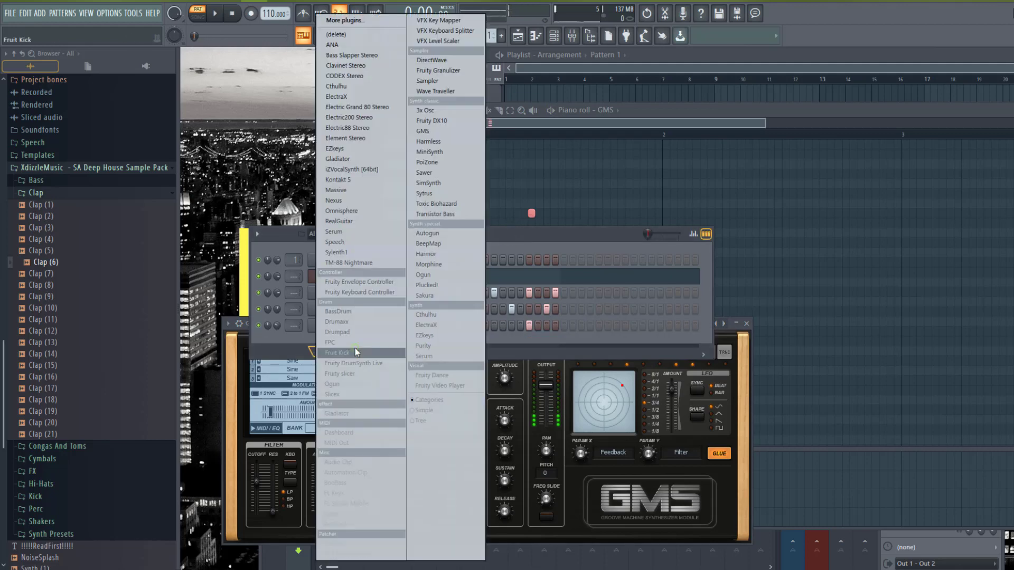
{"action": "left_click", "coordinate": [437, 204]}
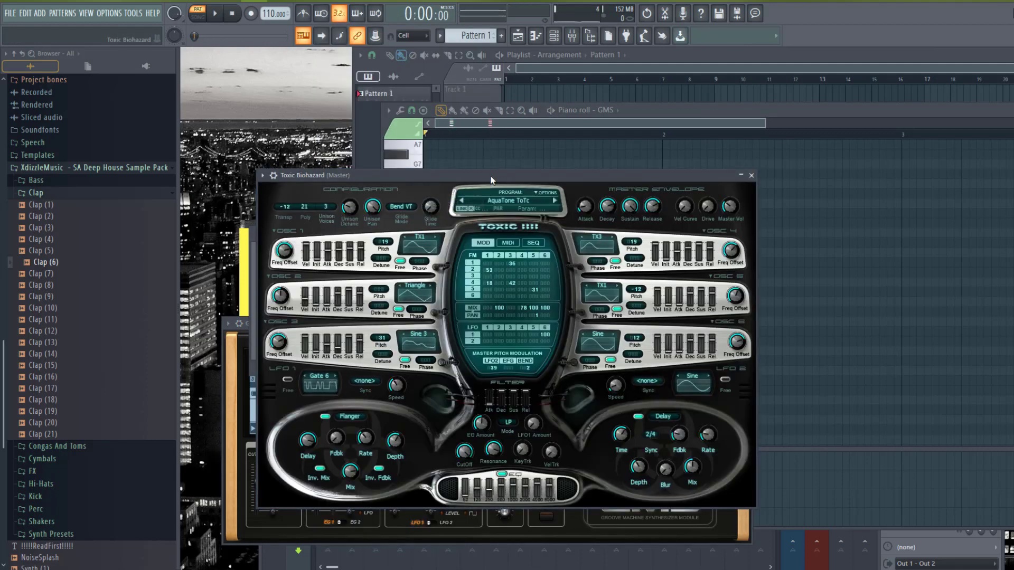
{"action": "left_click_drag", "start_coordinate": [490, 176], "coordinate": [675, 276]}
{"action": "right_click", "coordinate": [374, 346]}
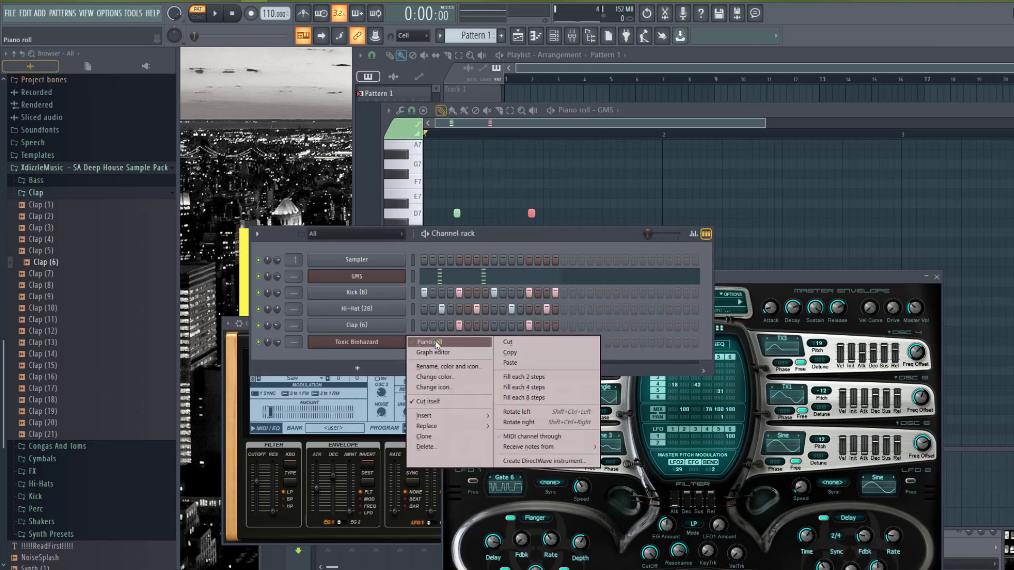
{"action": "left_click", "coordinate": [417, 341]}
- Place a D7 note at the start of the Toxic Biohazard pattern and lengthen it to eight steps
{"action": "scroll", "coordinate": [459, 199], "scroll_direction": "up", "scroll_amount": 6}
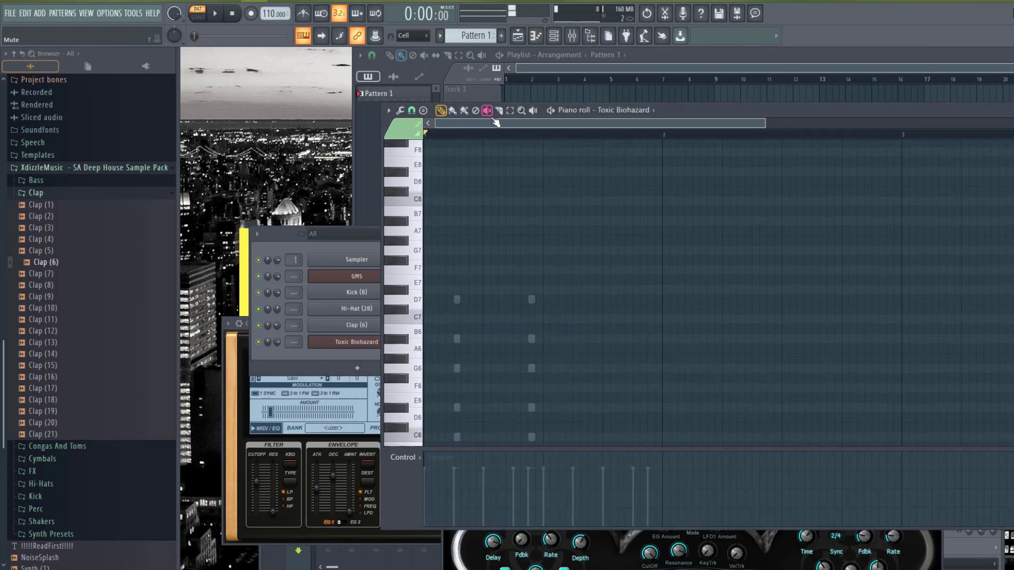
{"action": "scroll", "coordinate": [465, 146], "scroll_direction": "down", "scroll_amount": 2}
{"action": "scroll", "coordinate": [491, 222], "scroll_direction": "up", "scroll_amount": 2, "text": "ctrl"}
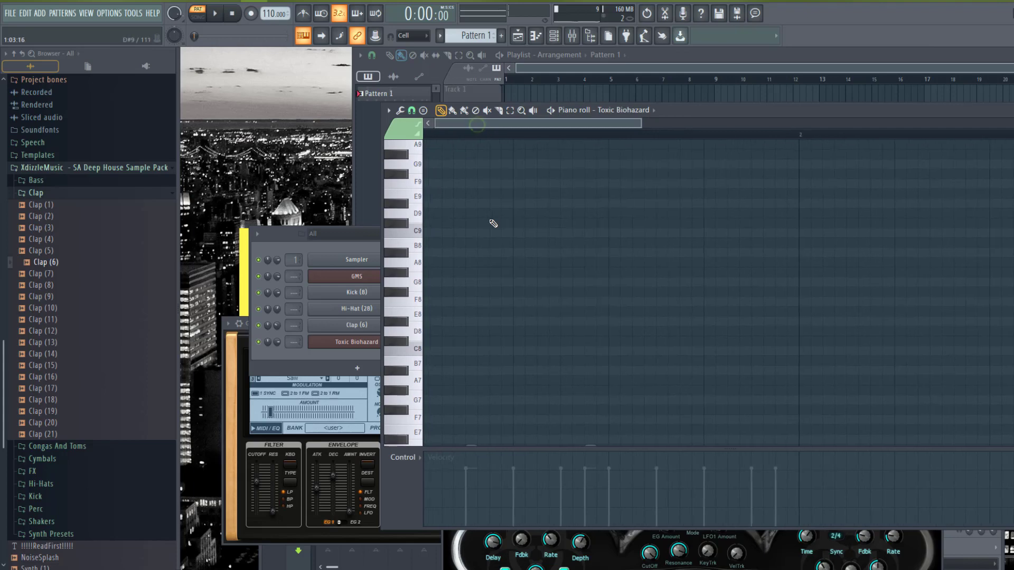
{"action": "scroll", "coordinate": [486, 199], "scroll_direction": "down", "scroll_amount": 2}
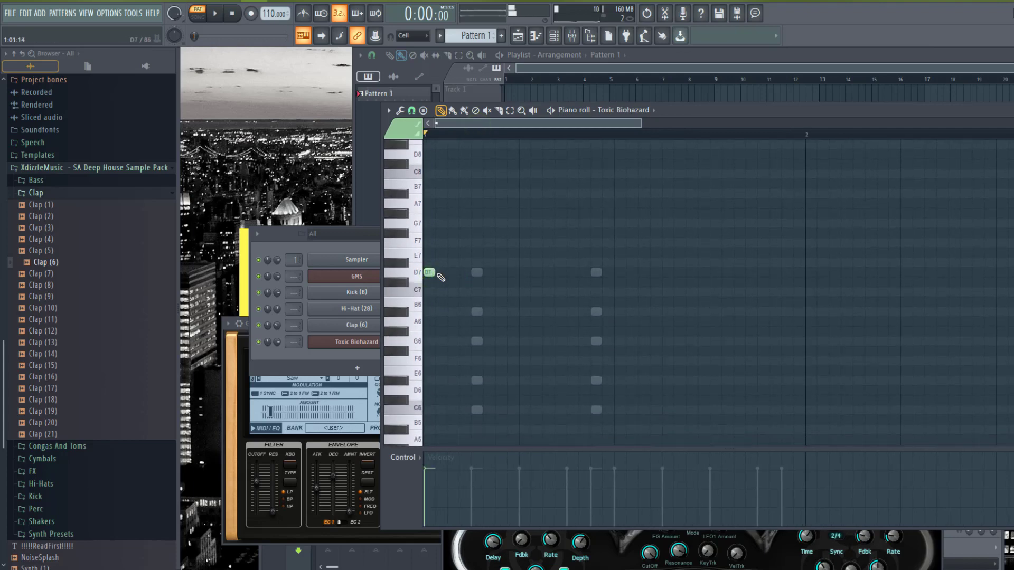
{"action": "left_click", "coordinate": [276, 342]}
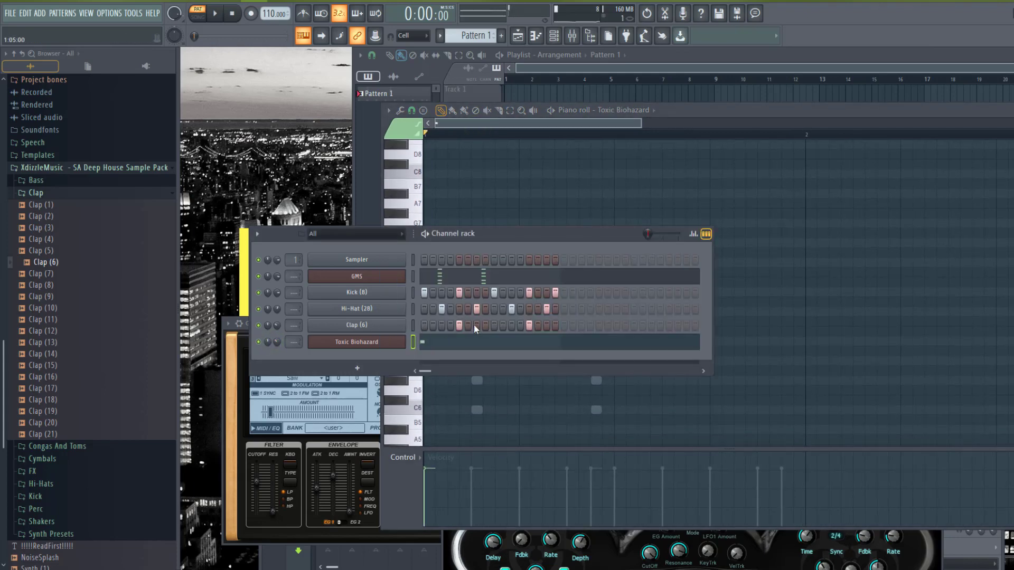
{"action": "left_click", "coordinate": [465, 342]}
{"action": "left_click", "coordinate": [465, 341]}
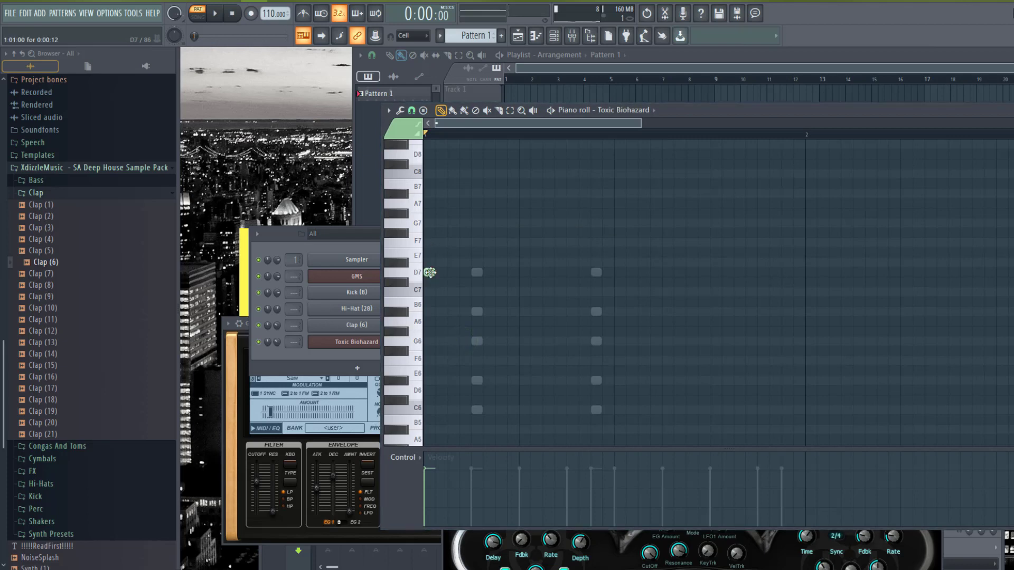
{"action": "left_click_drag", "start_coordinate": [443, 275], "coordinate": [621, 284]}
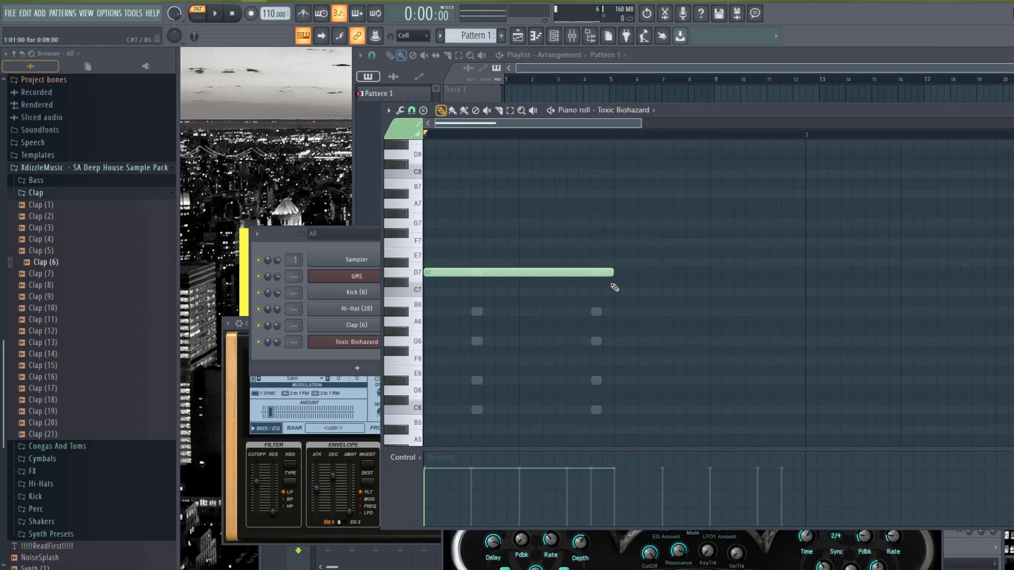
- Play the pattern with the long Toxic Biohazard note and lower that note from D7 to G6
{"action": "key", "text": "space"}
{"action": "key", "text": "F6"}
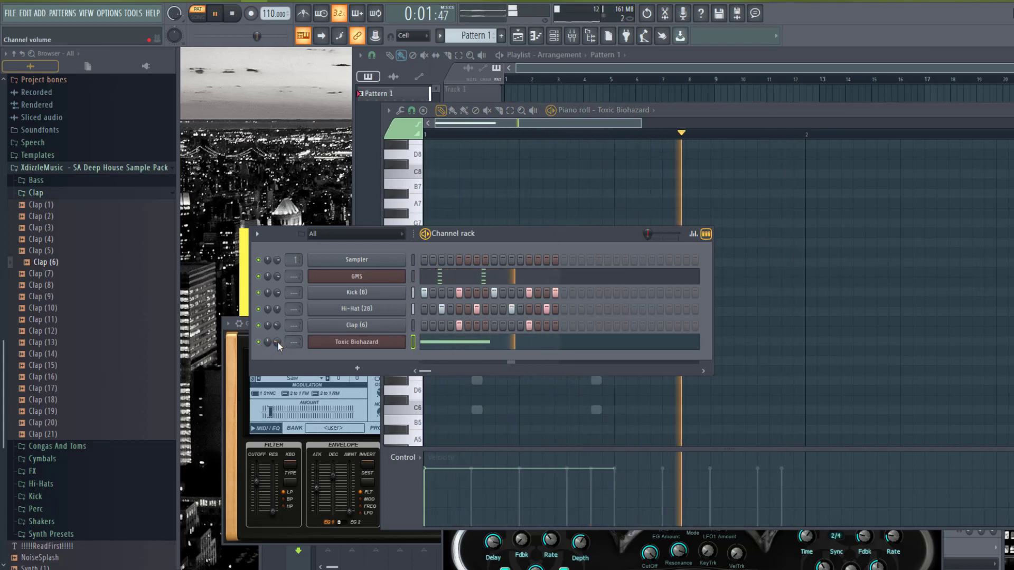
{"action": "left_click", "coordinate": [685, 111]}
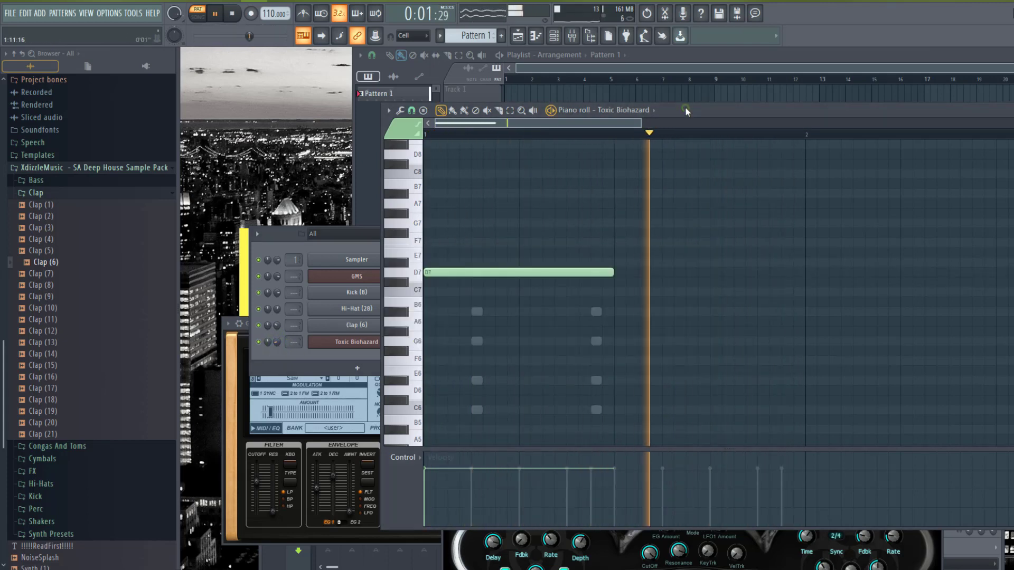
{"action": "key", "text": "space"}
{"action": "left_click_drag", "start_coordinate": [467, 271], "coordinate": [471, 342]}
{"action": "key", "text": "space"}
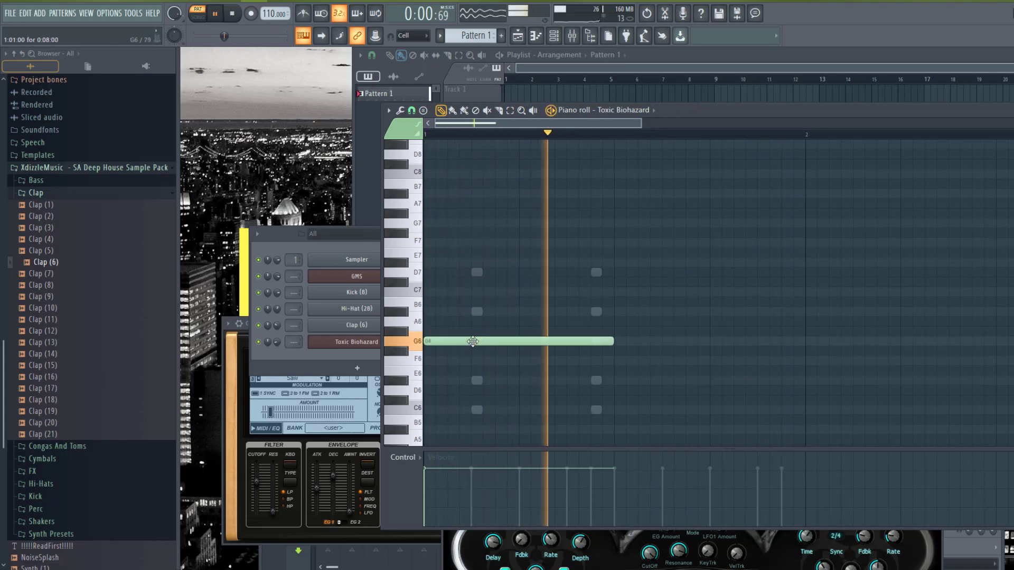
{"action": "key", "text": "space"}
- Try the long note at other pitches down to A5, and return it to G6
{"action": "mouse_move", "coordinate": [441, 344]}
{"action": "left_mouse_down"}
{"action": "mouse_move", "coordinate": [436, 405]}
{"action": "mouse_move", "coordinate": [455, 436]}
{"action": "mouse_move", "coordinate": [460, 341]}
{"action": "left_mouse_up"}
{"action": "key", "text": "space"}
{"action": "key", "text": "space"}
{"action": "key", "text": "space"}
{"action": "right_click", "coordinate": [461, 341]}
- Try an eight-step A#6 note above the G6 note during playback, and delete it
{"action": "key", "text": "space"}
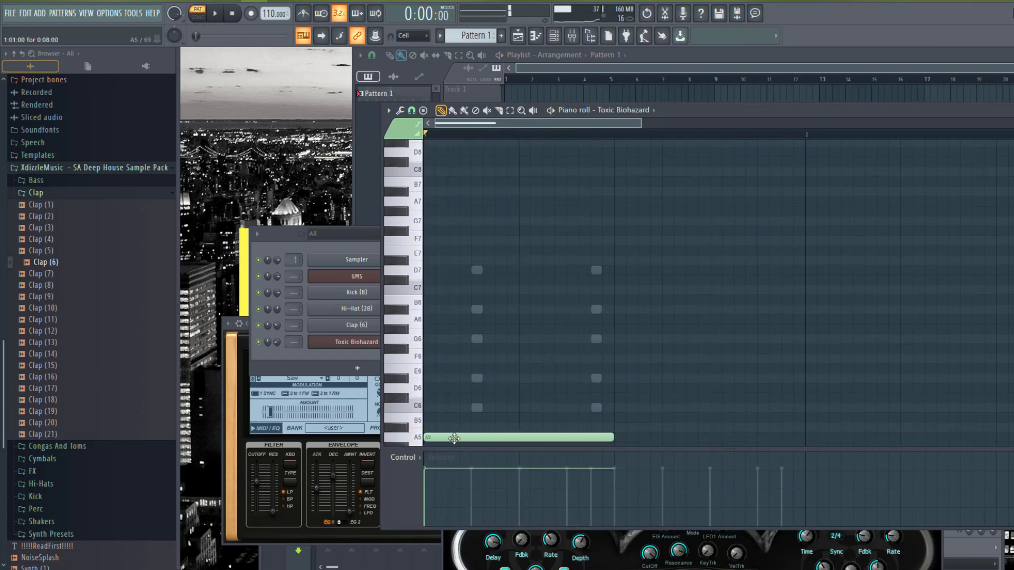
{"action": "left_click_drag", "start_coordinate": [454, 438], "coordinate": [434, 340]}
{"action": "key", "text": "space"}
{"action": "left_click", "coordinate": [429, 310]}
{"action": "key", "text": "space"}
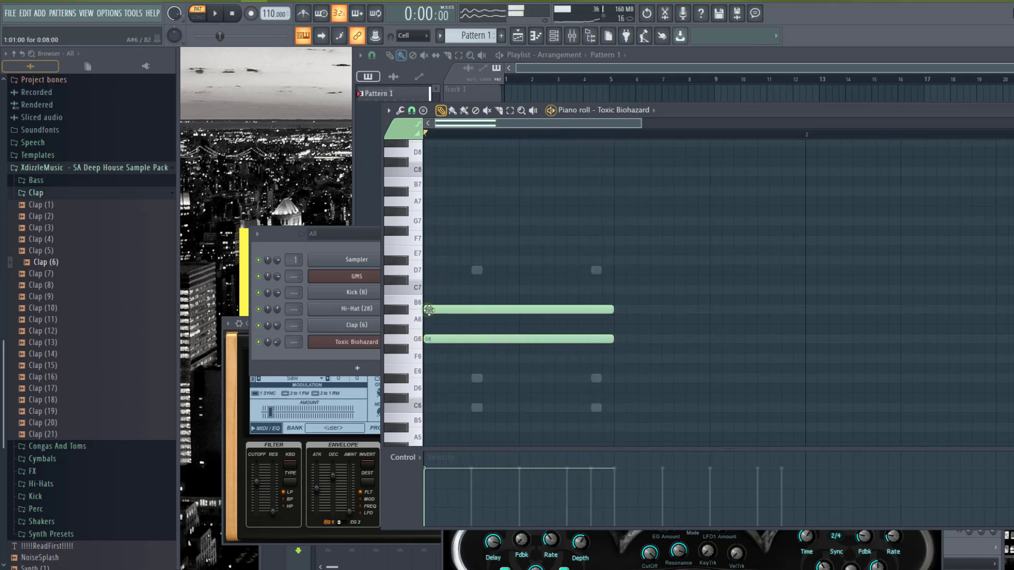
{"action": "key", "text": "space"}
{"action": "mouse_move", "coordinate": [441, 310]}
{"action": "left_mouse_down"}
{"action": "mouse_move", "coordinate": [443, 270]}
{"action": "mouse_move", "coordinate": [452, 408]}
{"action": "mouse_move", "coordinate": [449, 304]}
{"action": "left_mouse_up"}
{"action": "key", "text": "space"}
{"action": "key", "text": "space"}
{"action": "key", "text": "space"}
{"action": "key", "text": "space"}
{"action": "key", "text": "space"}
{"action": "key", "text": "space"}
{"action": "right_click", "coordinate": [449, 310]}
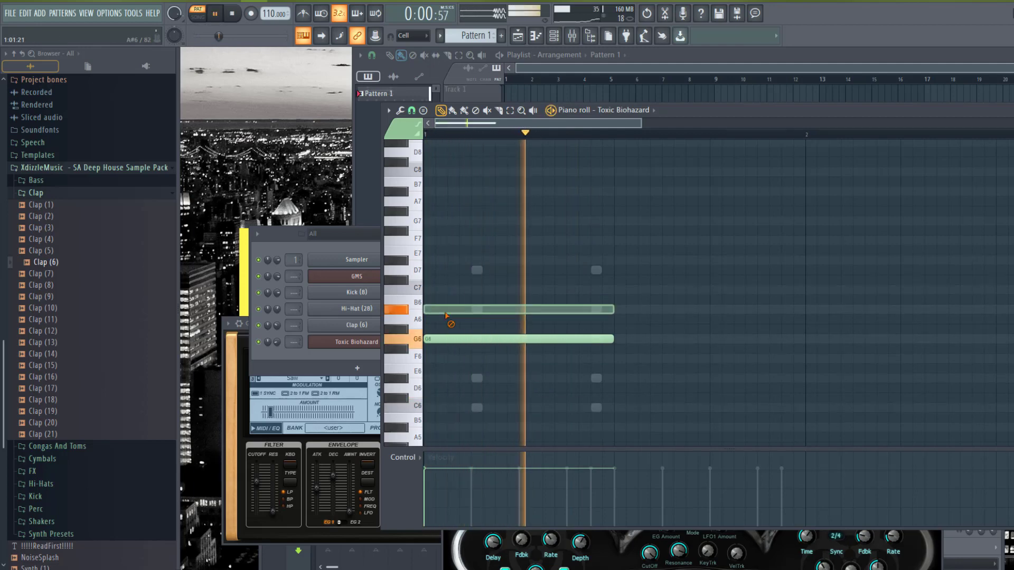
{"action": "key", "text": "space"}
- Adjust the GMS channel's volume slightly and arrange the channel rack above the open GMS window
{"action": "left_click", "coordinate": [343, 341]}
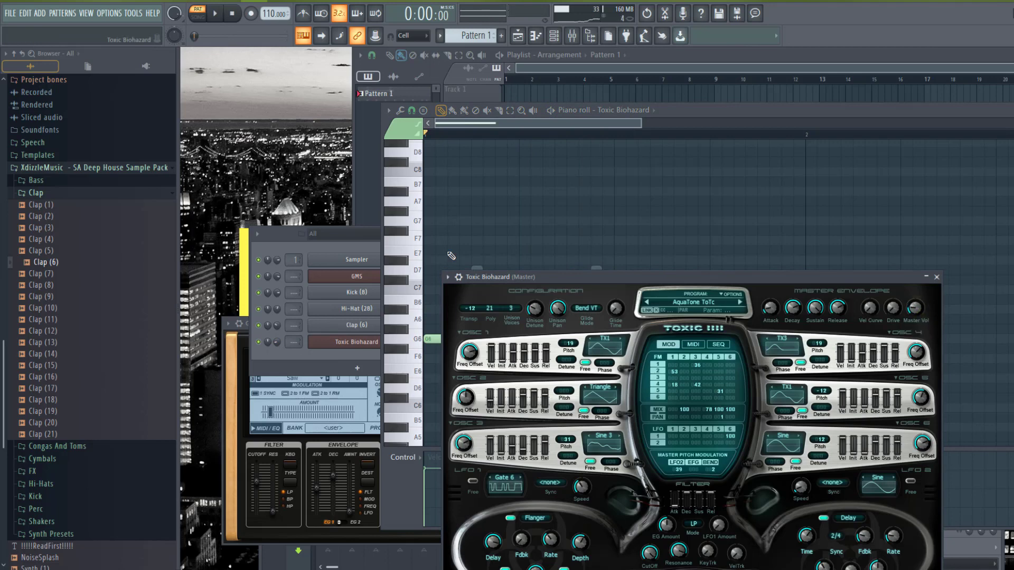
{"action": "left_click", "coordinate": [280, 238]}
{"action": "left_click_drag", "start_coordinate": [528, 233], "coordinate": [509, 221]}
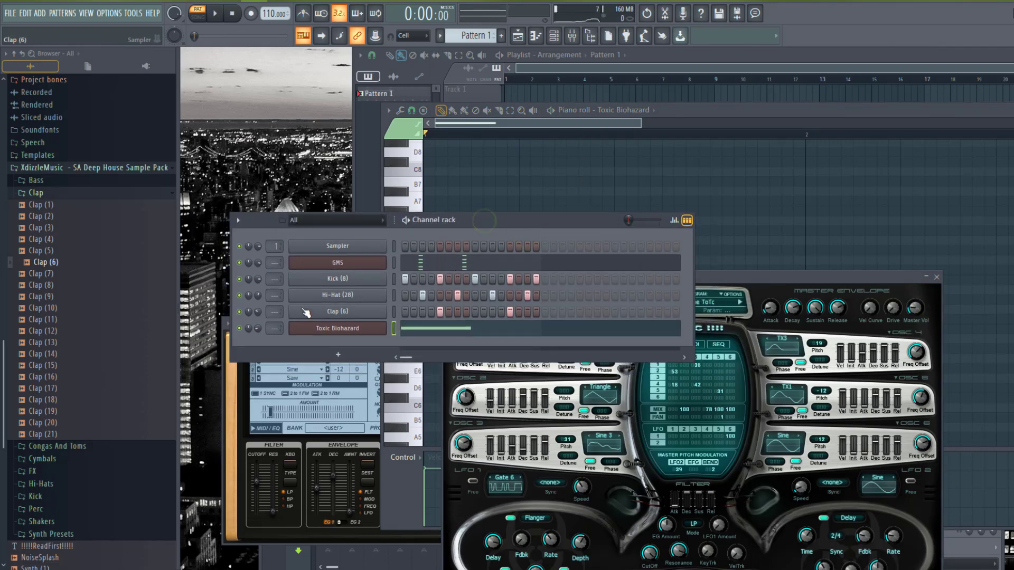
{"action": "left_click_drag", "start_coordinate": [260, 265], "coordinate": [260, 272]}
{"action": "left_click", "coordinate": [351, 264]}
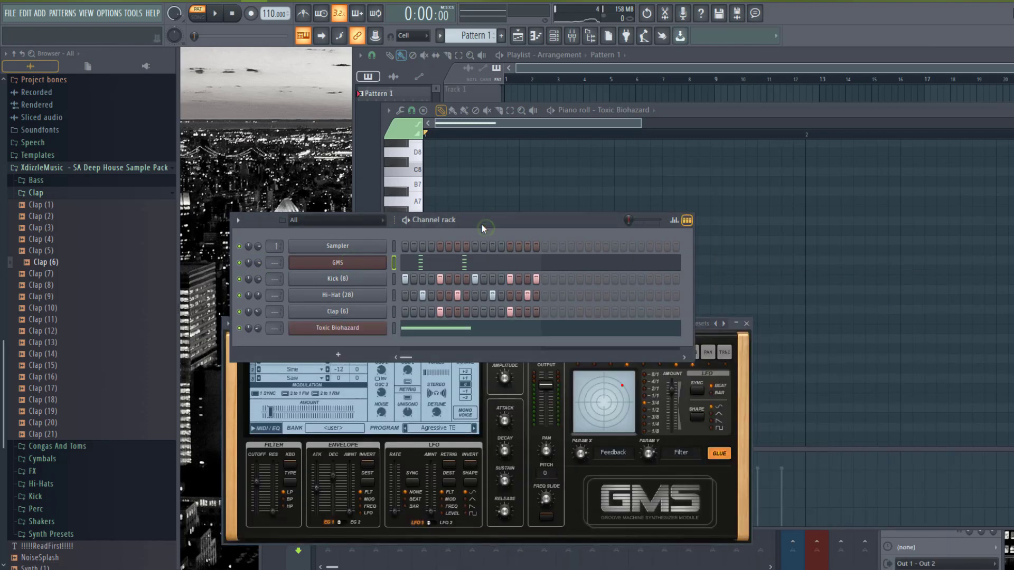
{"action": "left_click_drag", "start_coordinate": [483, 228], "coordinate": [507, 184]}
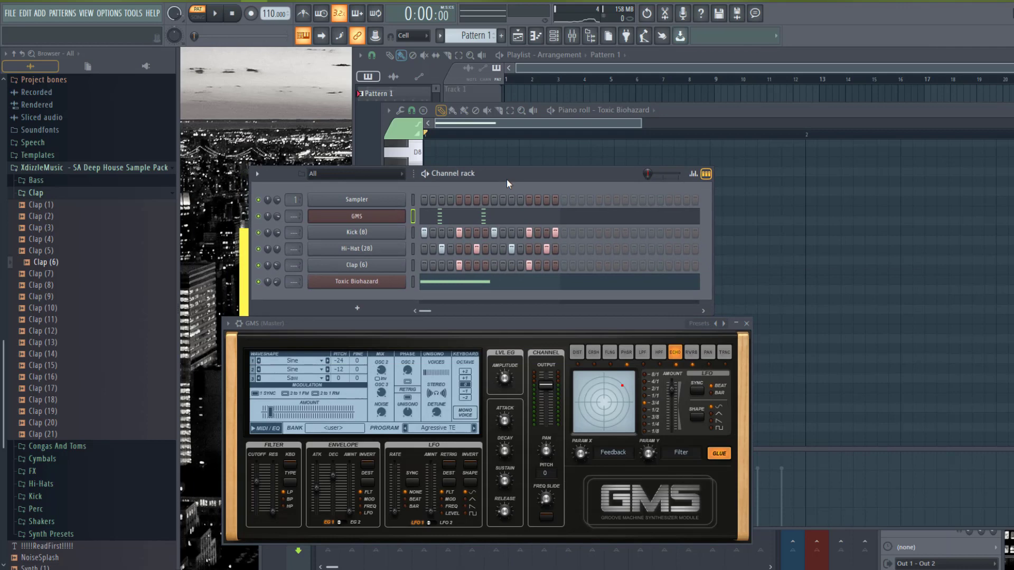
- Raise the GMS filter cutoff while the pattern plays, and stop playback
{"action": "key", "text": "space"}
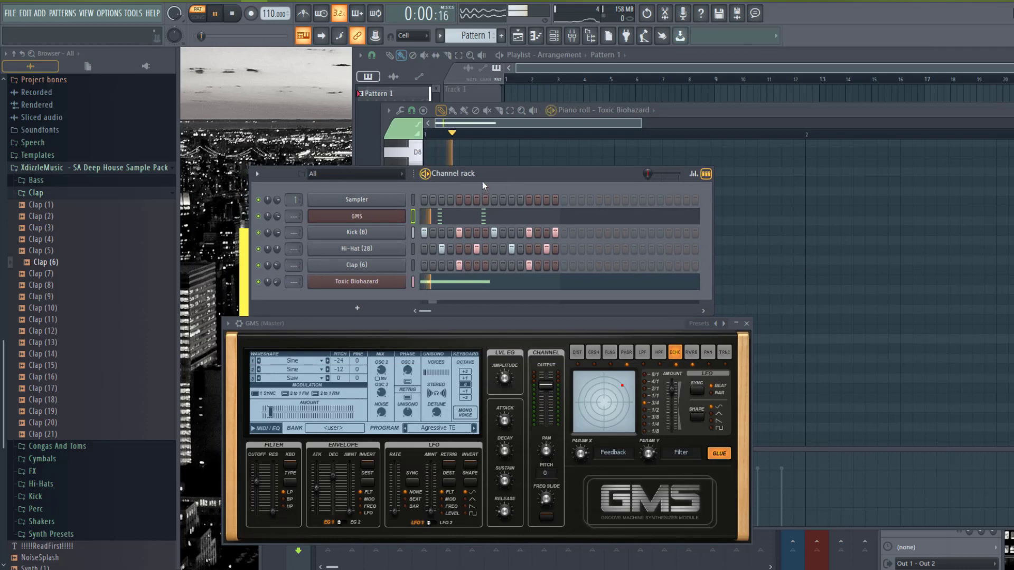
{"action": "left_click", "coordinate": [357, 216]}
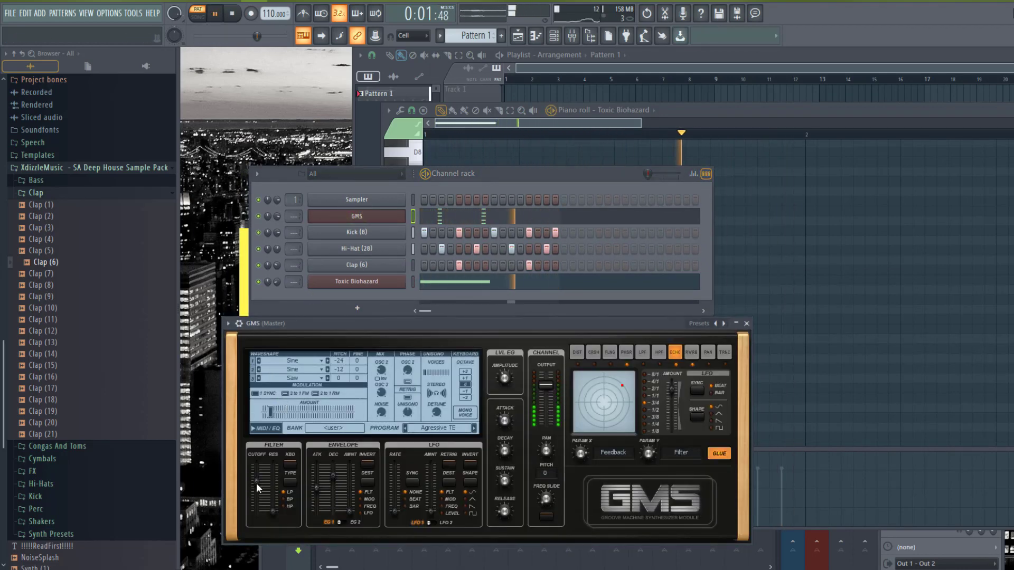
{"action": "left_click_drag", "start_coordinate": [259, 488], "coordinate": [258, 469]}
{"action": "key", "text": "space"}
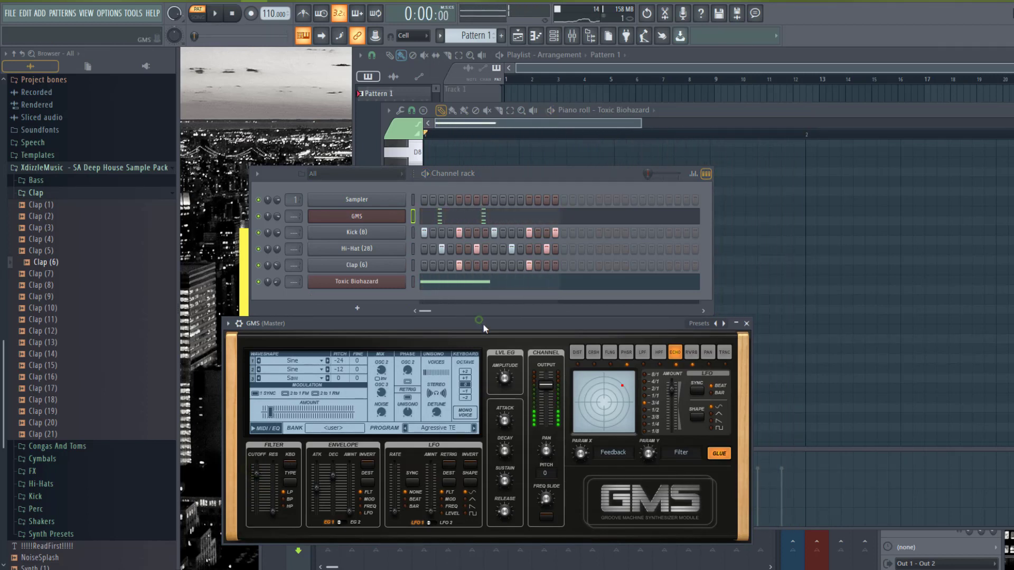
- Reposition the GMS window and fine-tune the attack and decay of its level envelope
{"action": "left_click_drag", "start_coordinate": [484, 325], "coordinate": [484, 324]}
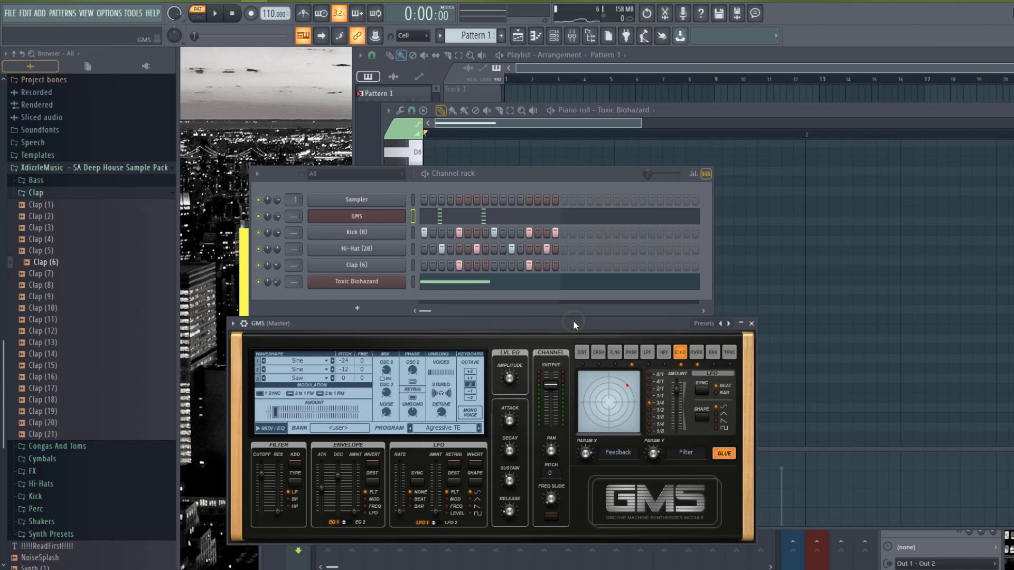
{"action": "left_click_drag", "start_coordinate": [575, 325], "coordinate": [568, 325]}
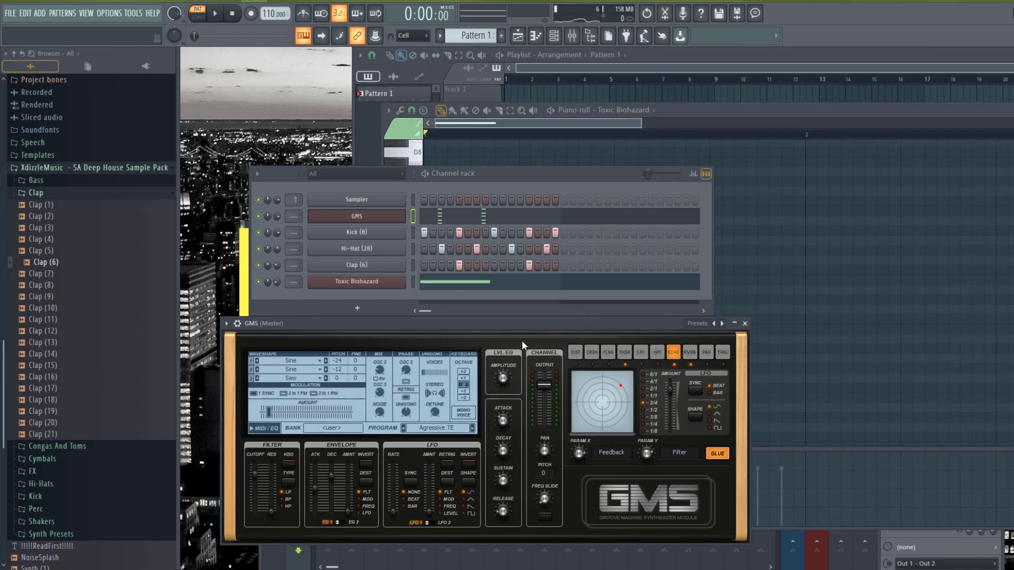
{"action": "left_click", "coordinate": [526, 324]}
{"action": "left_click", "coordinate": [566, 327]}
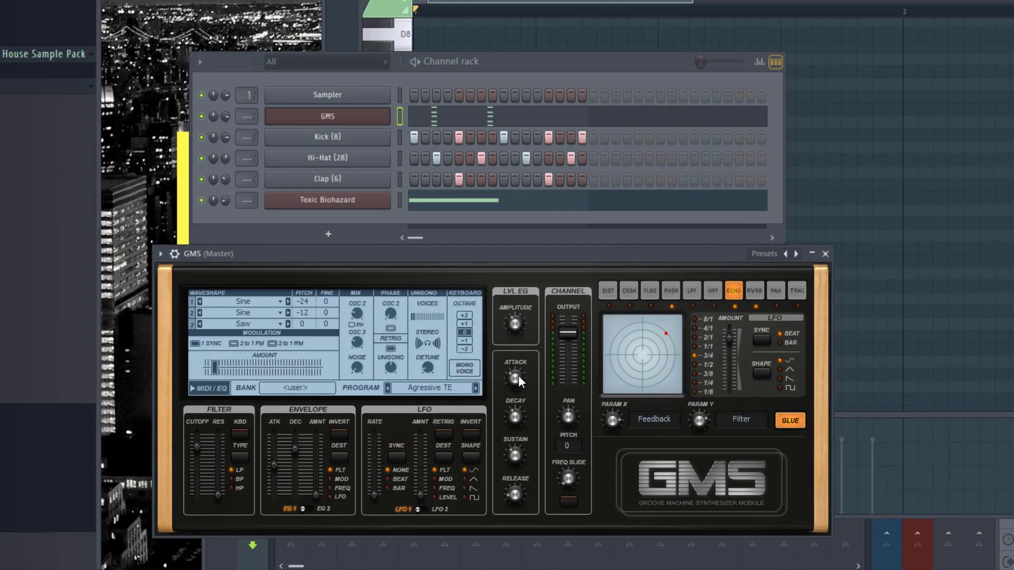
{"action": "left_click_drag", "start_coordinate": [503, 420], "coordinate": [502, 430]}
{"action": "mouse_move", "coordinate": [548, 325]}
{"action": "left_mouse_down"}
{"action": "mouse_move", "coordinate": [548, 315]}
{"action": "mouse_move", "coordinate": [547, 327]}
{"action": "left_mouse_up"}
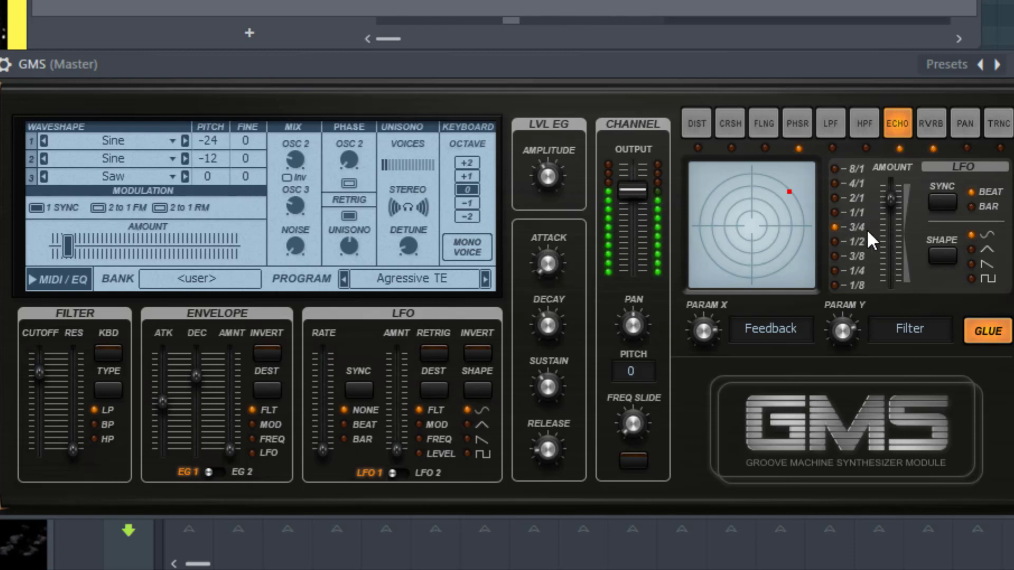
- Lower the GMS Echo effect's amount slightly, adjust its Filter parameter, and set the beat division to 1/1
{"action": "left_click", "coordinate": [834, 241]}
{"action": "left_click", "coordinate": [835, 227]}
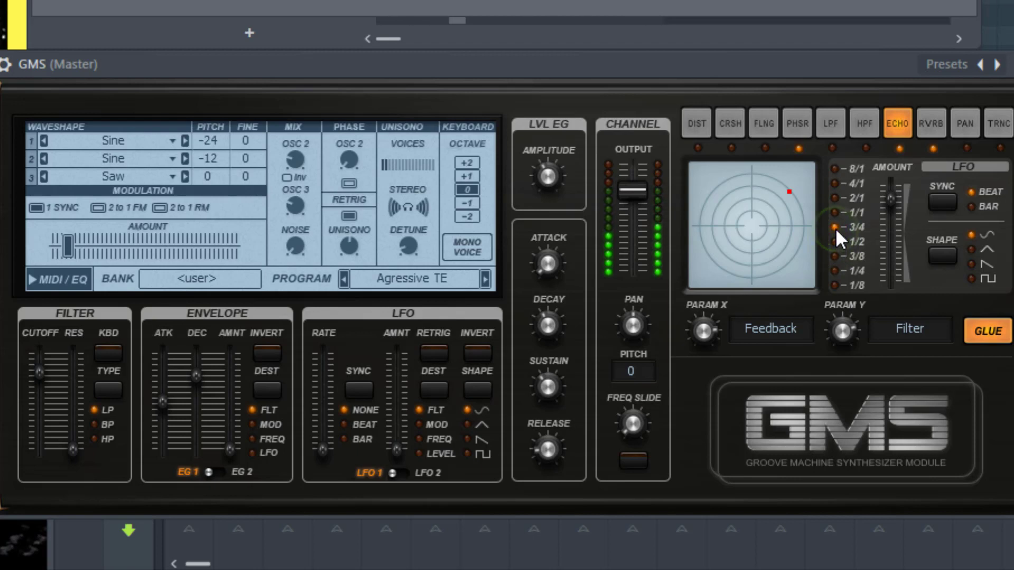
{"action": "left_click_drag", "start_coordinate": [893, 193], "coordinate": [893, 198]}
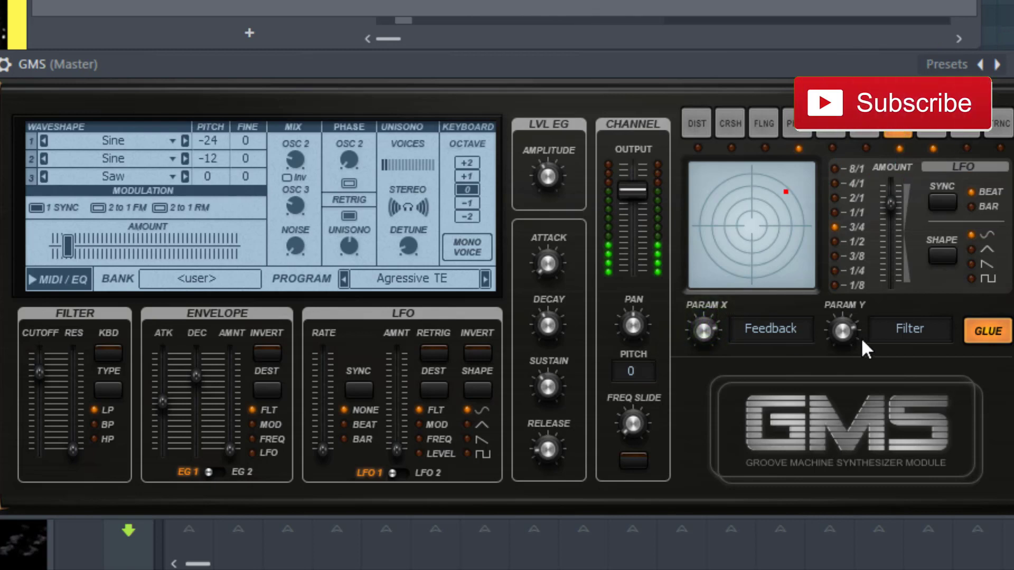
{"action": "mouse_move", "coordinate": [843, 330]}
{"action": "left_mouse_down"}
{"action": "mouse_move", "coordinate": [843, 343]}
{"action": "mouse_move", "coordinate": [843, 322]}
{"action": "left_mouse_up"}
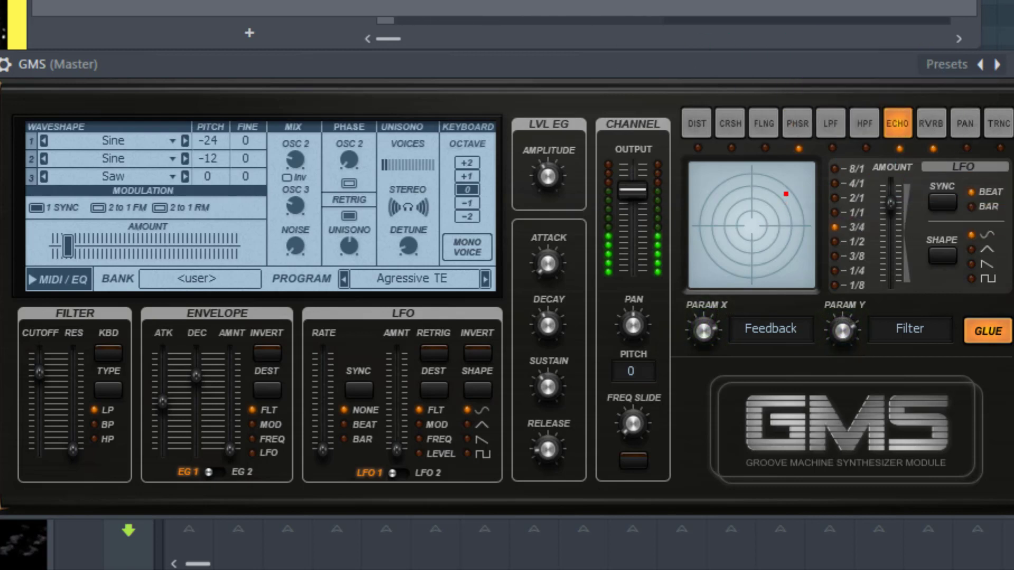
{"action": "left_click", "coordinate": [834, 213]}
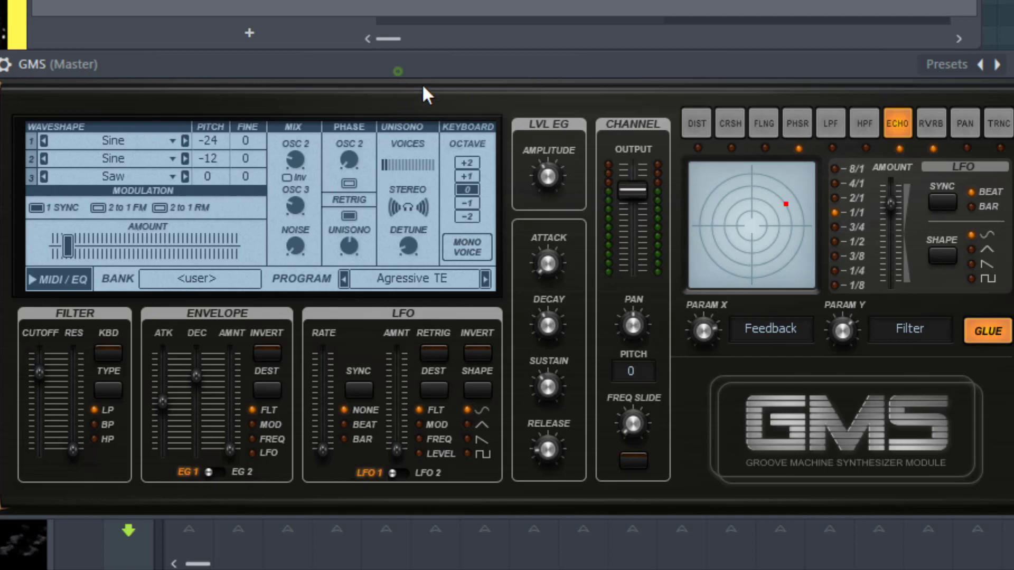
- Try the Keys waveform on GMS oscillator 2 and the Liquid waveform on oscillator 1 while the pattern plays
{"action": "left_click_drag", "start_coordinate": [398, 70], "coordinate": [467, 96]}
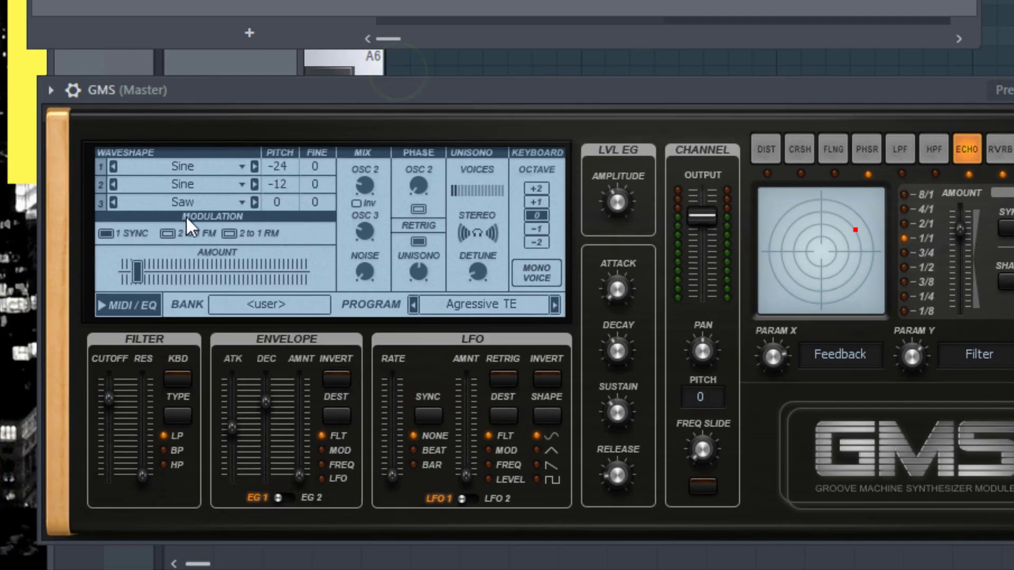
{"action": "left_click", "coordinate": [236, 185]}
{"action": "left_click", "coordinate": [287, 364]}
{"action": "left_click", "coordinate": [240, 167]}
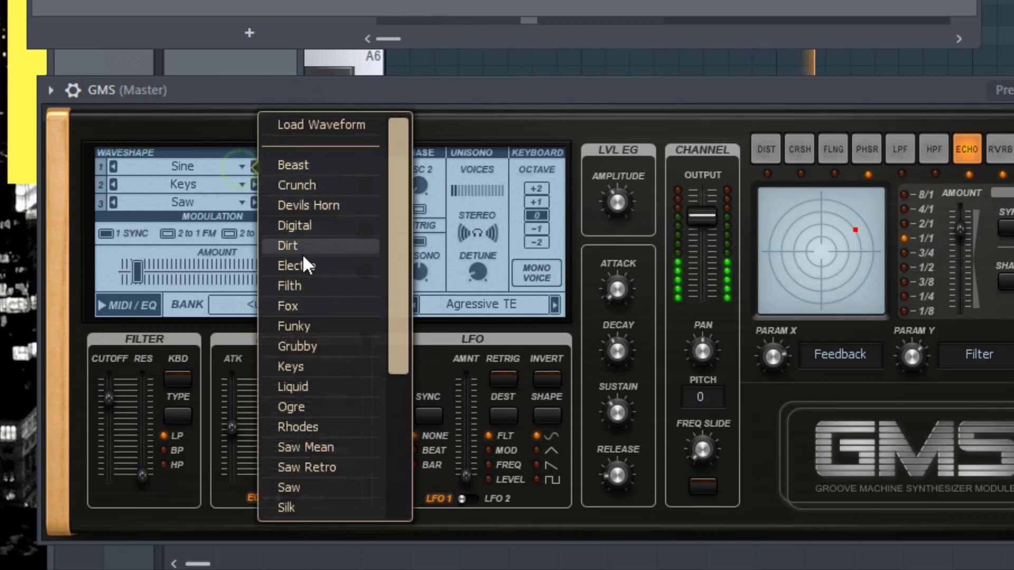
{"action": "left_click", "coordinate": [296, 385]}
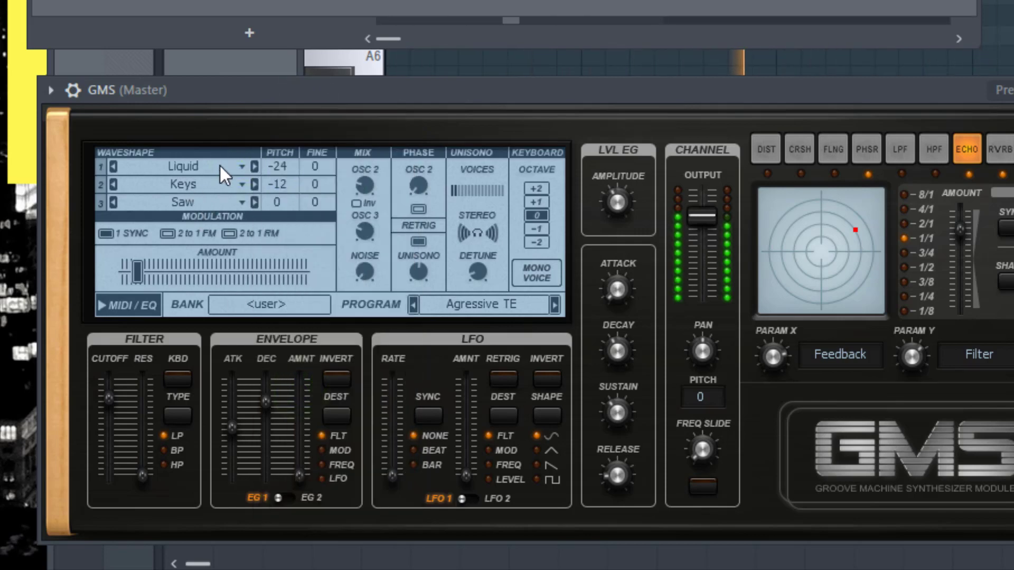
- Audition the Keys, Digital and Rhodes waveforms on GMS oscillator 1
{"action": "left_click_drag", "start_coordinate": [258, 94], "coordinate": [225, 84]}
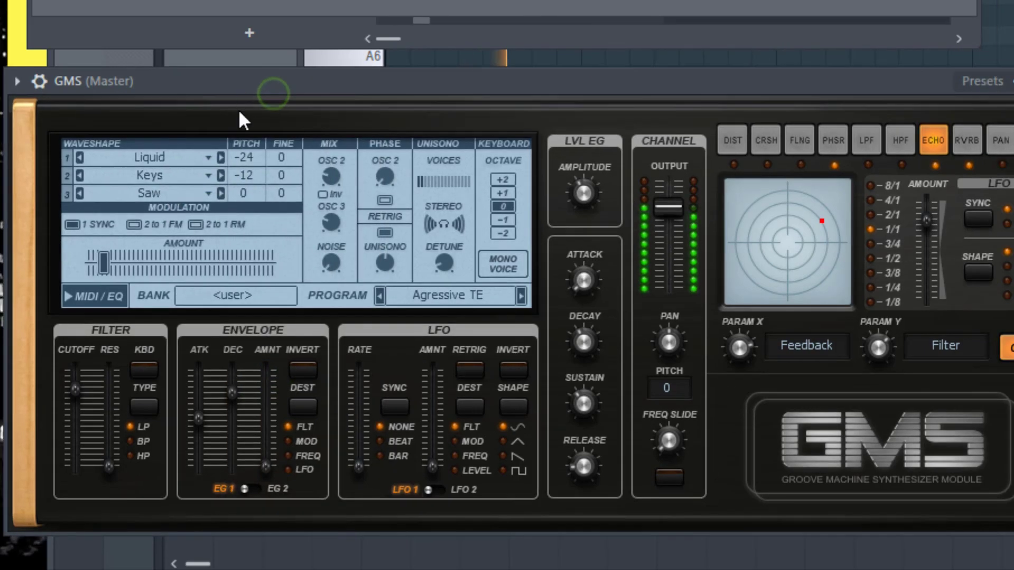
{"action": "left_click", "coordinate": [205, 159]}
{"action": "left_click", "coordinate": [270, 360]}
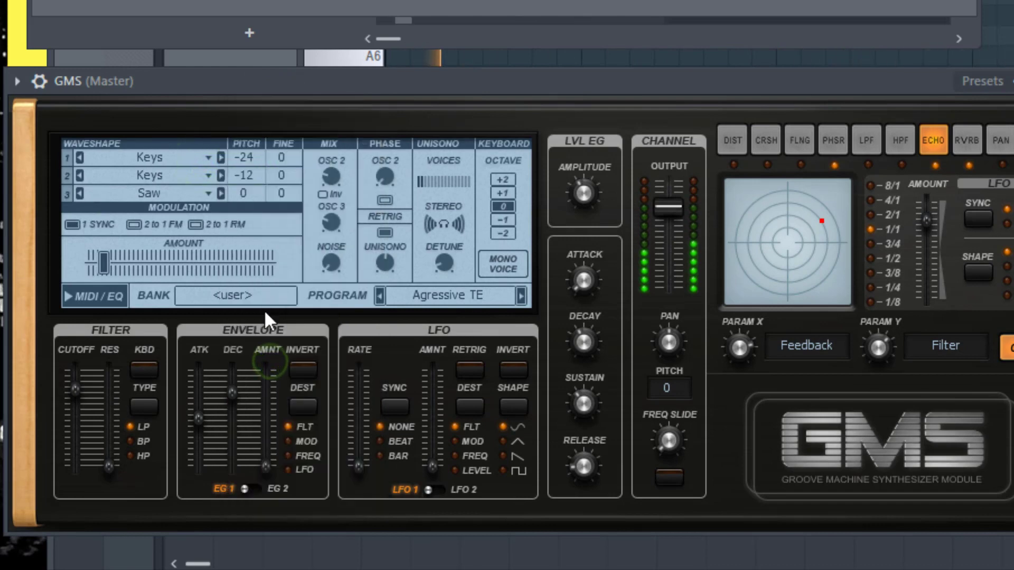
{"action": "left_click", "coordinate": [207, 160]}
{"action": "left_click", "coordinate": [257, 217]}
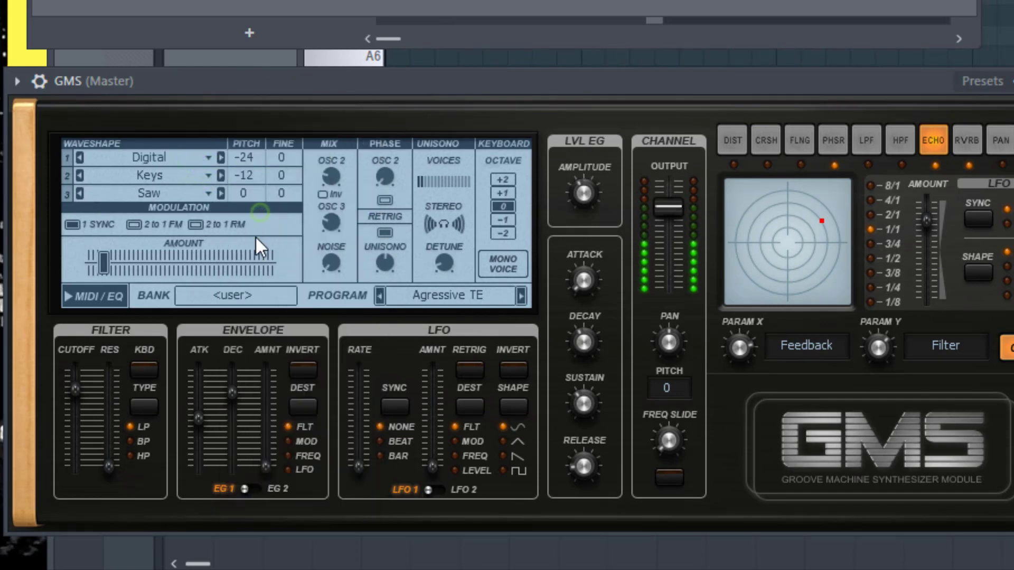
{"action": "left_click", "coordinate": [197, 157]}
{"action": "left_click", "coordinate": [273, 415]}
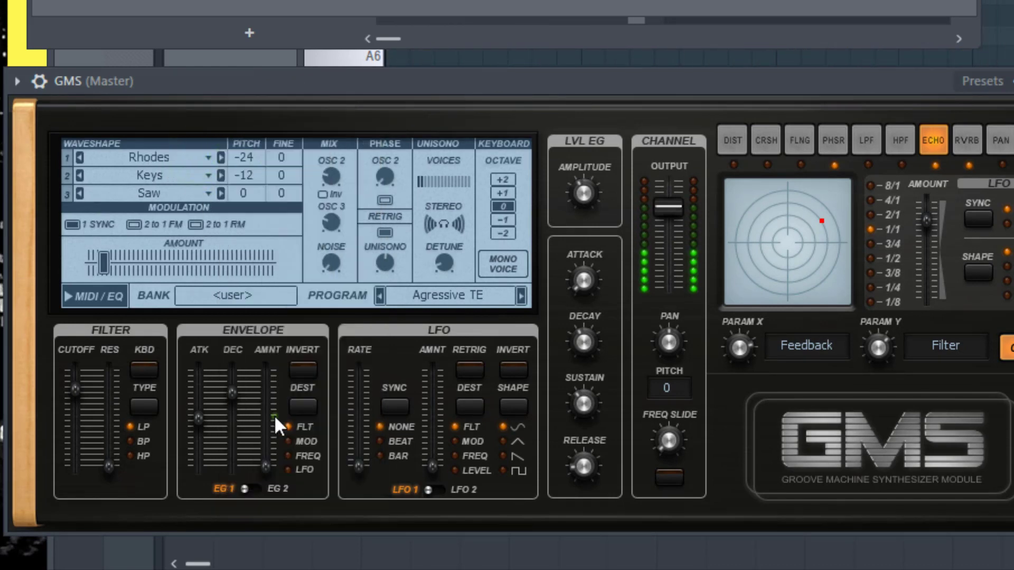
- Set oscillator 2's waveform to Fox, and try Liquid on oscillator 3 before settling on Saw Mean
{"action": "left_click", "coordinate": [198, 177]}
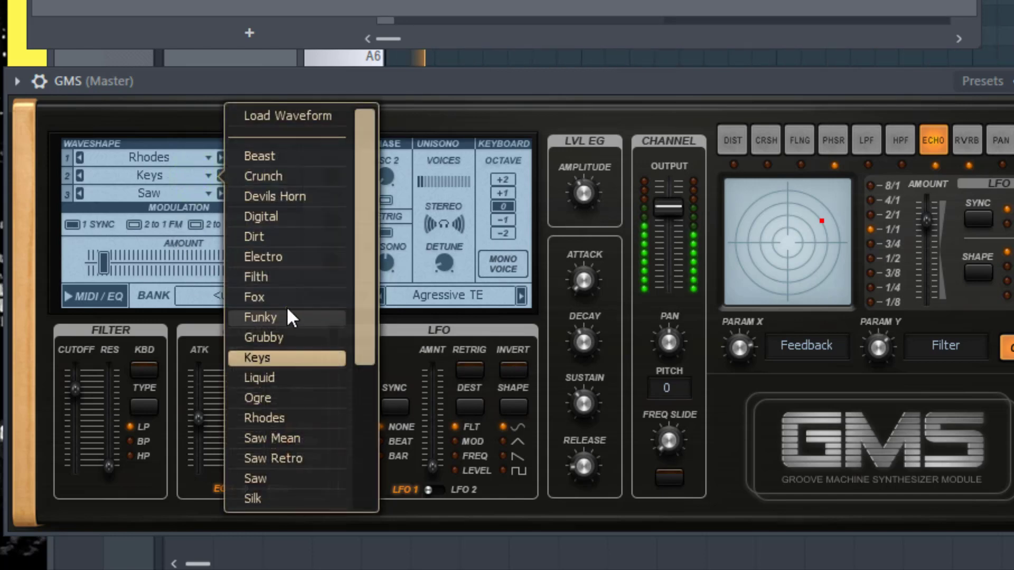
{"action": "left_click", "coordinate": [254, 297]}
{"action": "left_click", "coordinate": [182, 195]}
{"action": "left_click", "coordinate": [259, 377]}
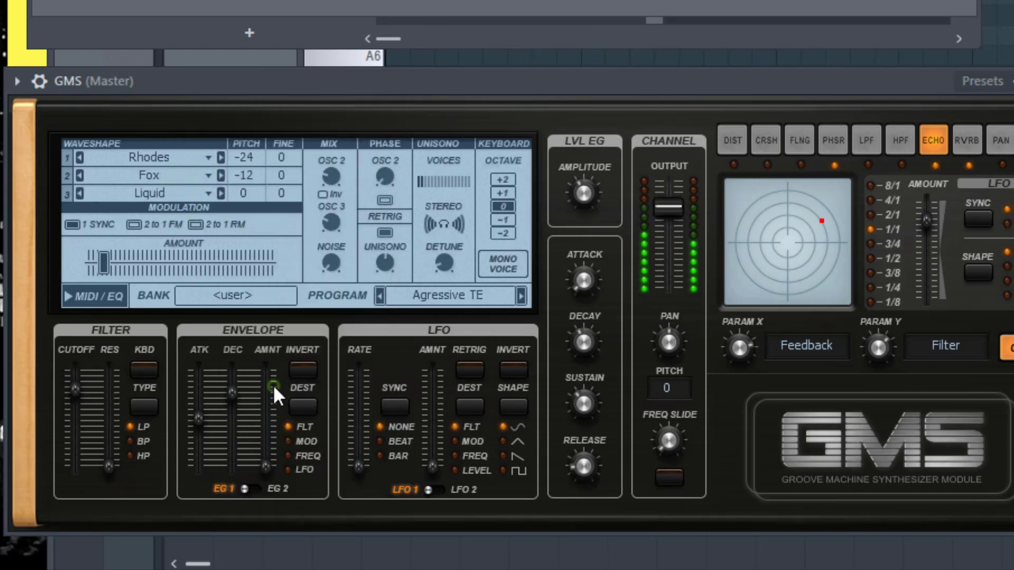
{"action": "left_click", "coordinate": [190, 195]}
{"action": "left_click", "coordinate": [293, 440]}
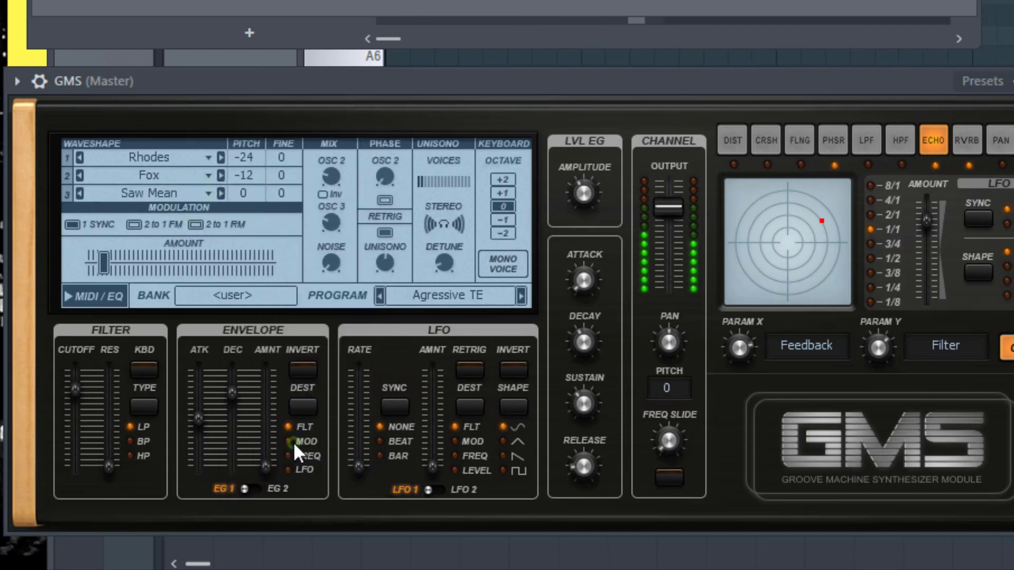
- Set oscillator 1's waveform to Beast and lower the oscillator modulation amount to its minimum
{"action": "left_click", "coordinate": [195, 157]}
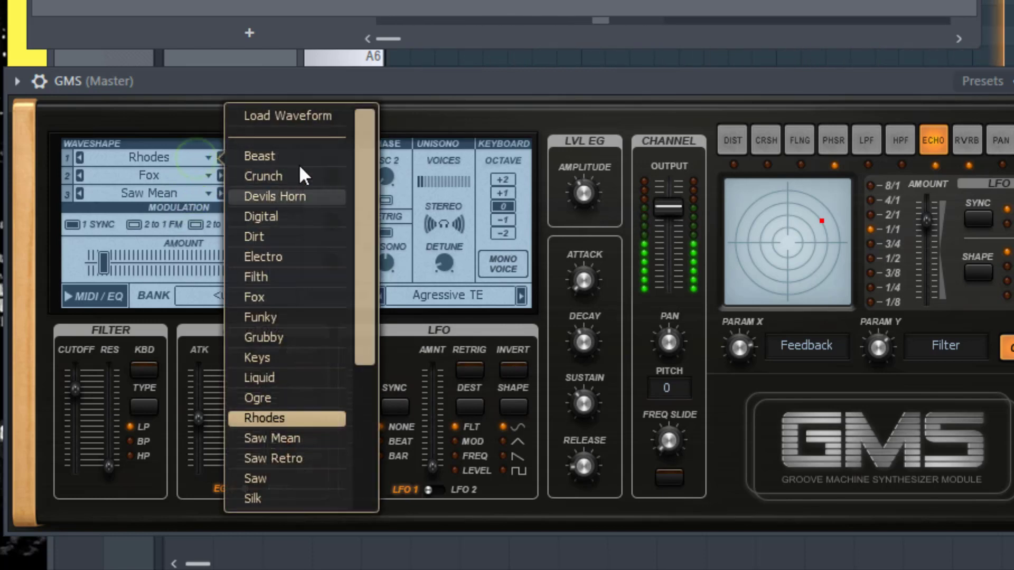
{"action": "left_click", "coordinate": [282, 156]}
{"action": "mouse_move", "coordinate": [103, 274]}
{"action": "left_mouse_down"}
{"action": "mouse_move", "coordinate": [271, 273]}
{"action": "mouse_move", "coordinate": [93, 273]}
{"action": "mouse_move", "coordinate": [90, 264]}
{"action": "left_mouse_up"}
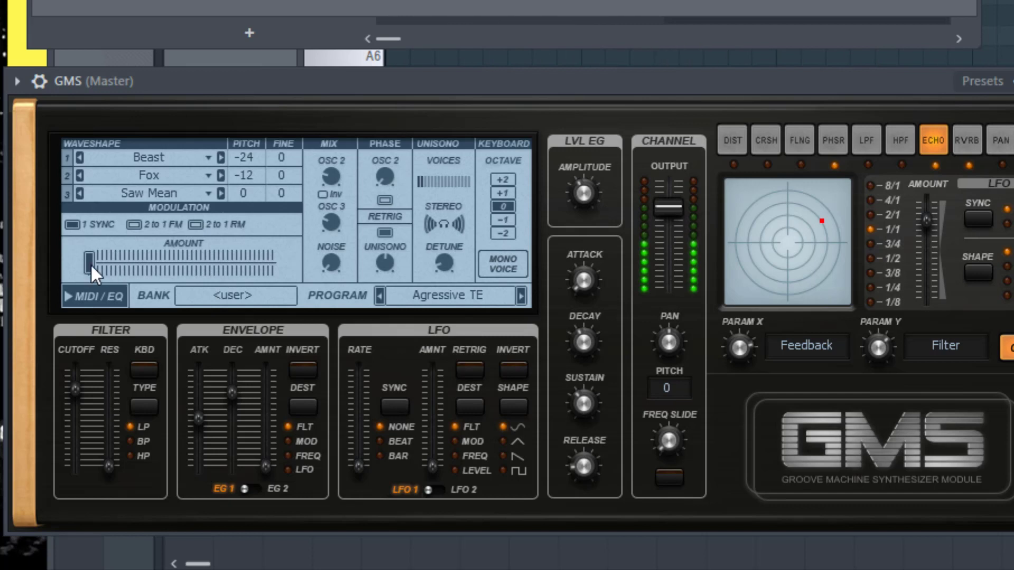
{"action": "right_click", "coordinate": [89, 263]}
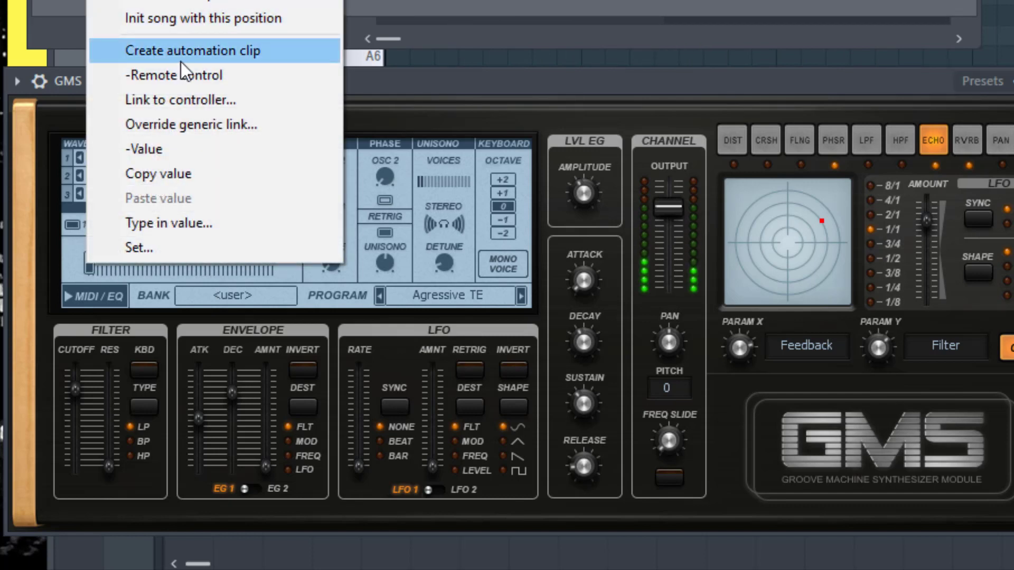
{"action": "left_click", "coordinate": [449, 97]}
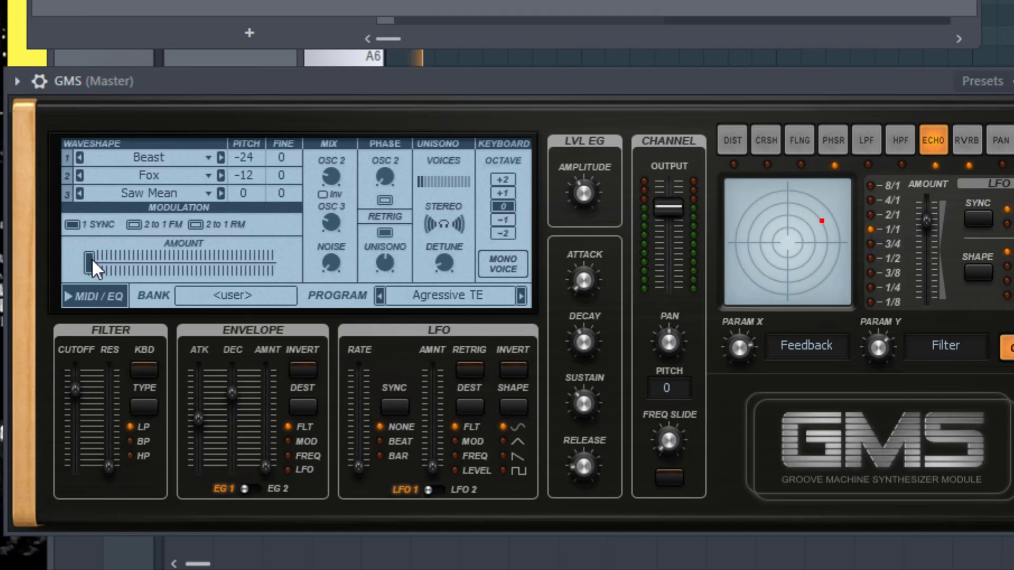
{"action": "mouse_move", "coordinate": [90, 258]}
{"action": "left_mouse_down"}
{"action": "mouse_move", "coordinate": [278, 261]}
{"action": "mouse_move", "coordinate": [88, 262]}
{"action": "left_mouse_up"}
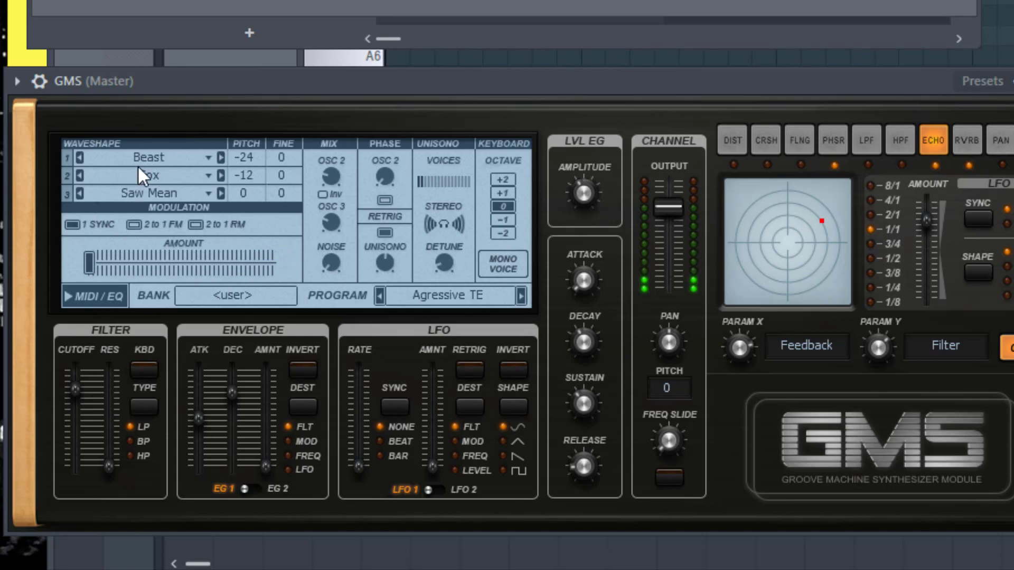
{"action": "right_click", "coordinate": [446, 181]}
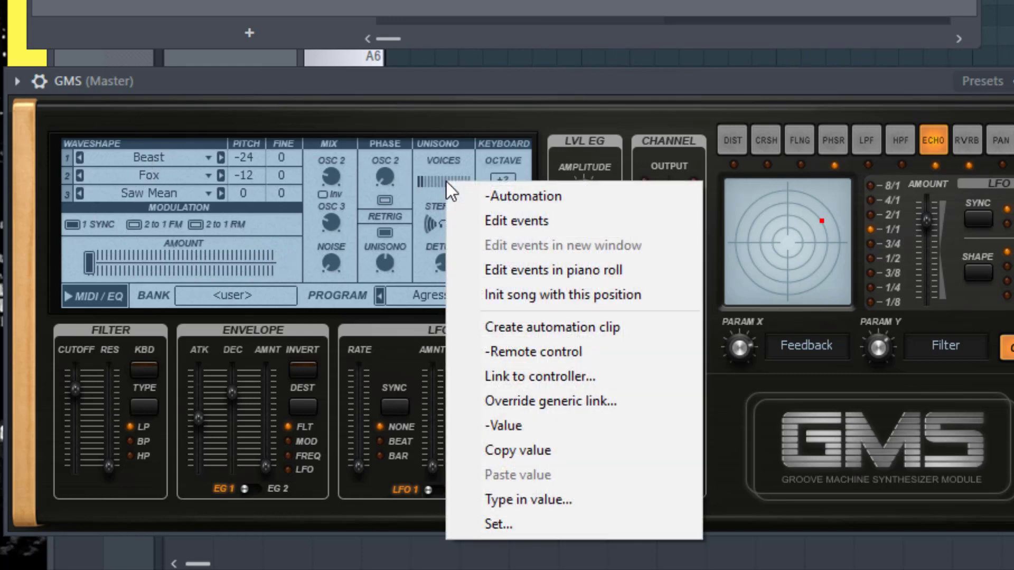
{"action": "left_click", "coordinate": [436, 184]}
{"action": "right_click", "coordinate": [442, 182]}
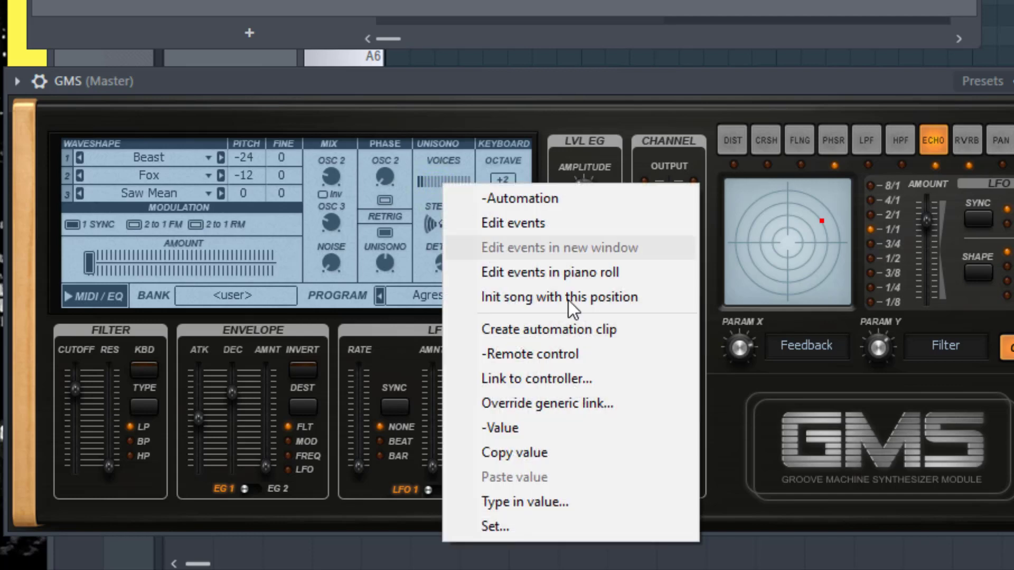
{"action": "left_click", "coordinate": [471, 91]}
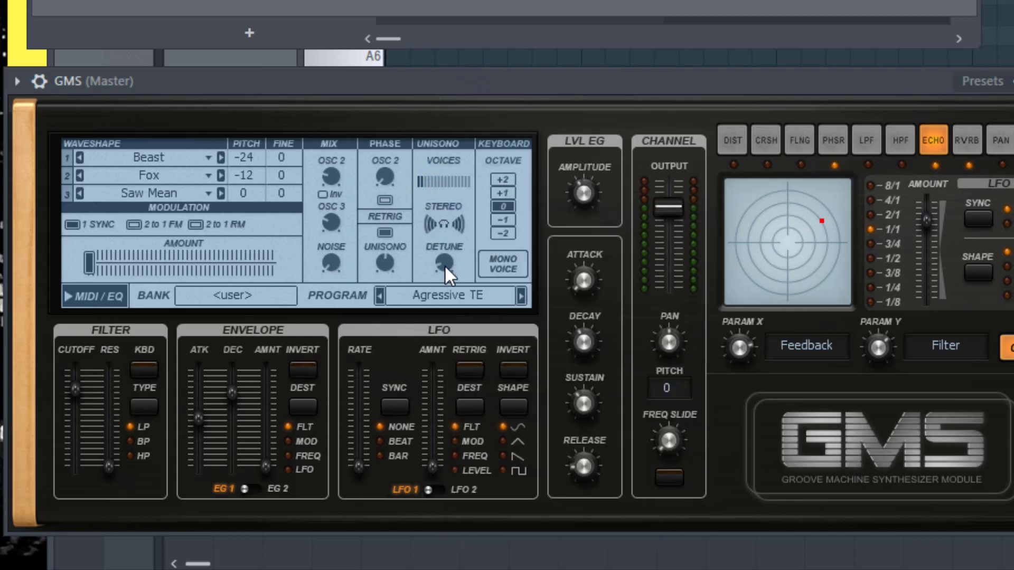
- Reposition the GMS window and shift the channel rack slightly above it
{"action": "left_click_drag", "start_coordinate": [363, 102], "coordinate": [321, 84]}
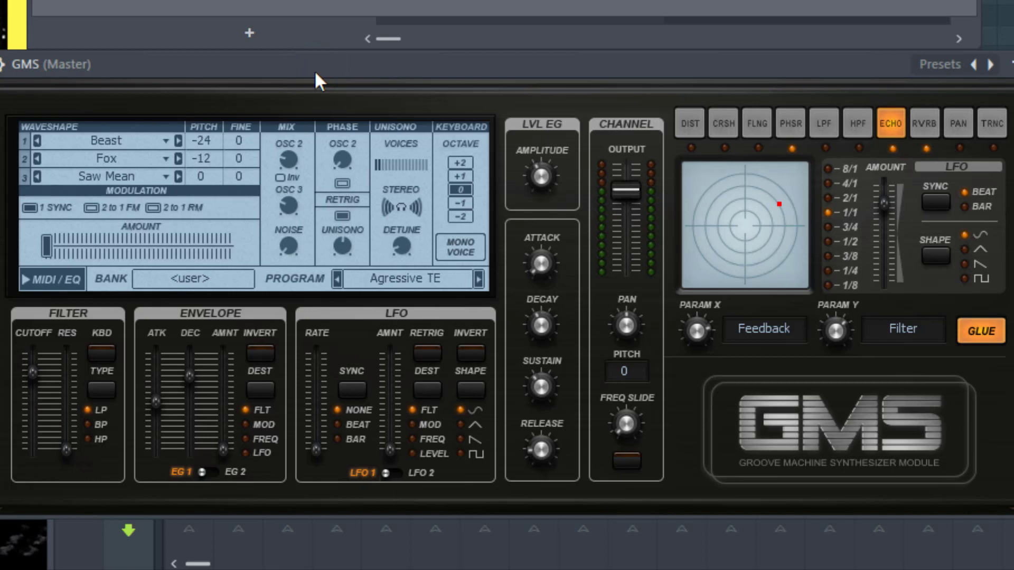
{"action": "mouse_move", "coordinate": [316, 74]}
{"action": "left_mouse_down"}
{"action": "mouse_move", "coordinate": [329, 75]}
{"action": "mouse_move", "coordinate": [306, 76]}
{"action": "left_mouse_up"}
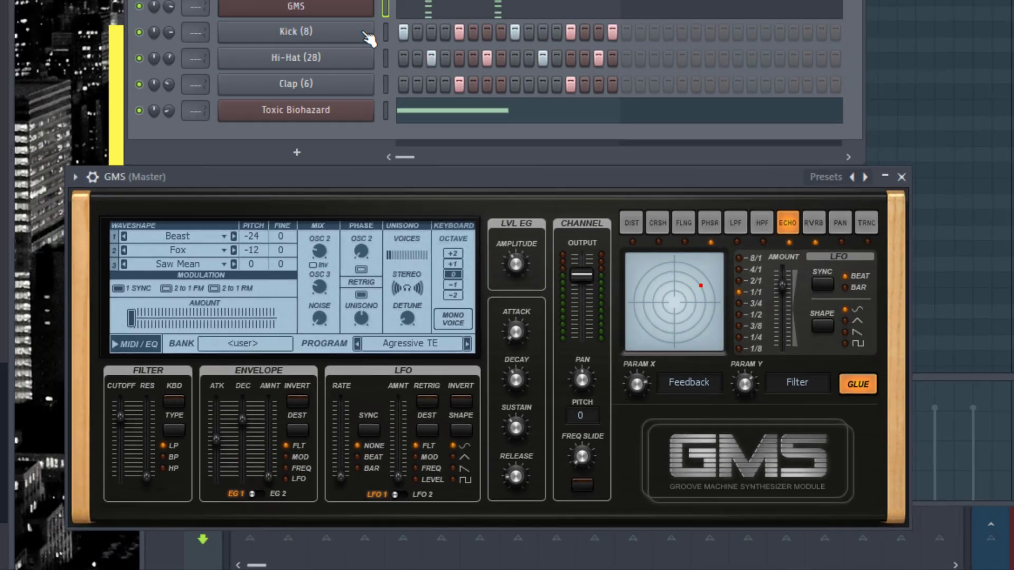
{"action": "left_click", "coordinate": [499, 175]}
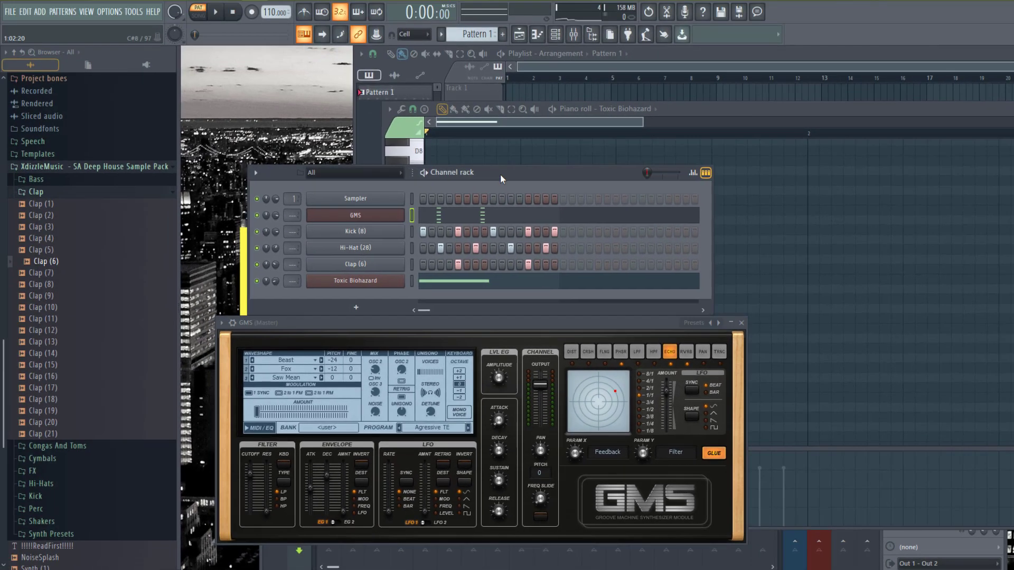
{"action": "left_click_drag", "start_coordinate": [500, 175], "coordinate": [499, 175]}
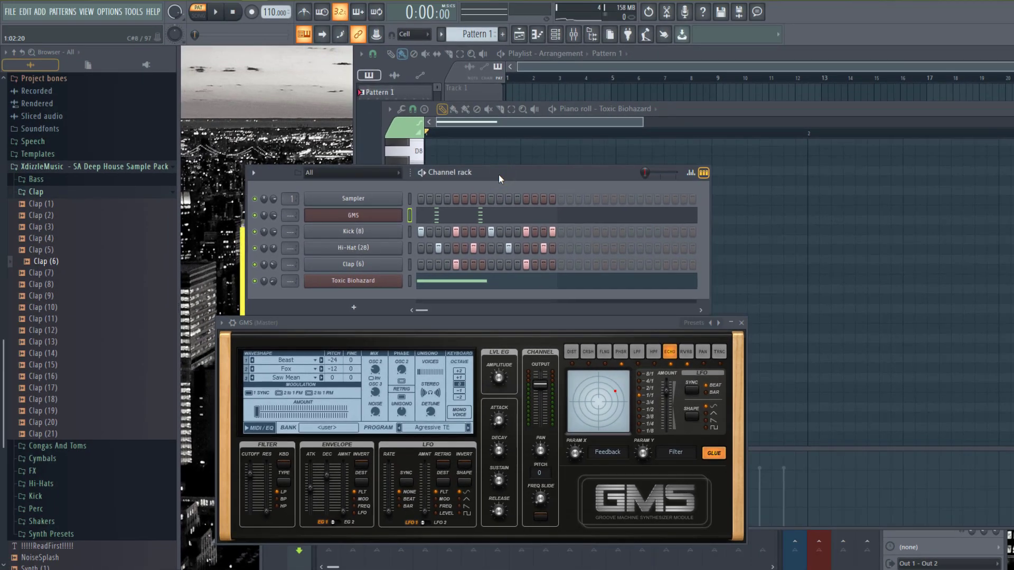